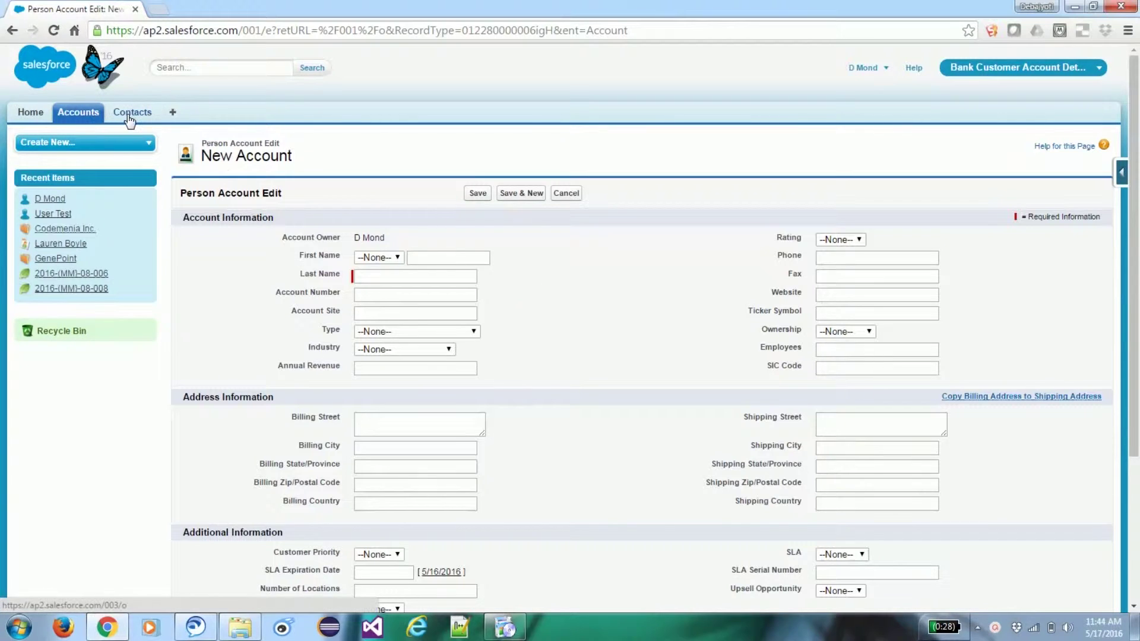
# Step: Go from the new account form to Setup using the header's user menu
pyautogui.click(870, 71)
pyautogui.click(851, 115)
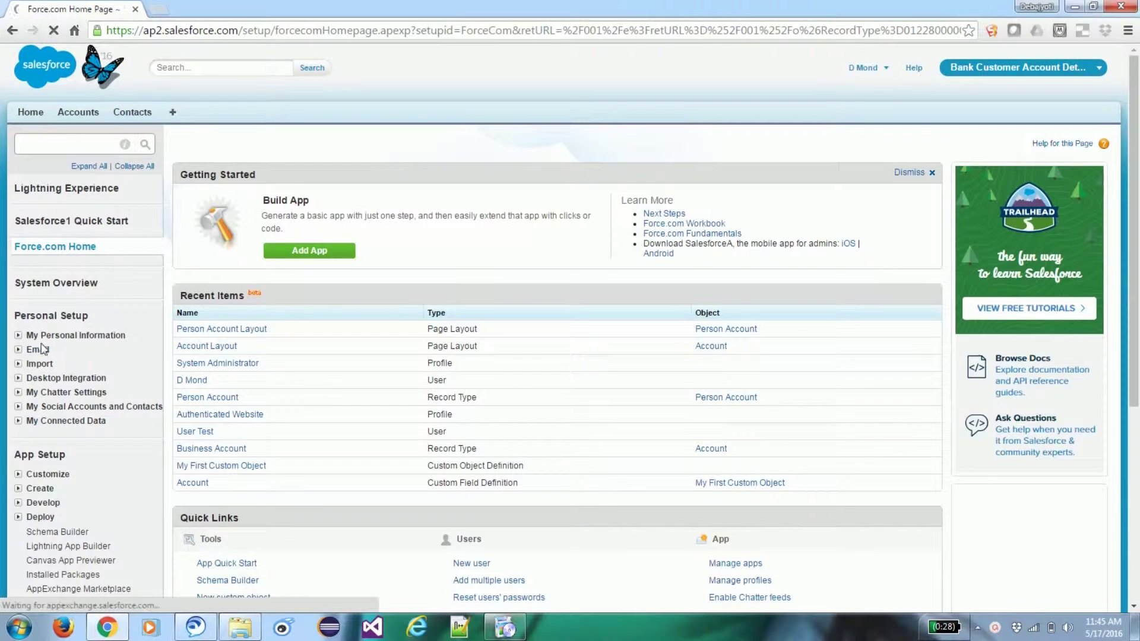
# Step: Set the Contacts tab to Tab Hidden on the System Administrator profile and save
pyautogui.click(18, 335)
pyautogui.click(68, 351)
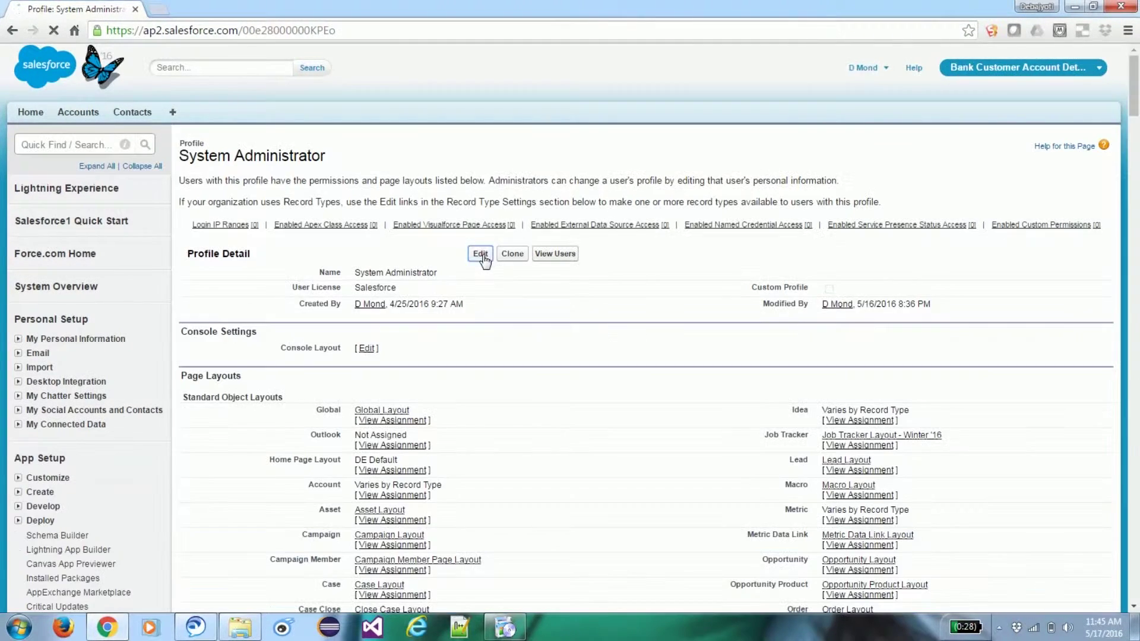
pyautogui.click(481, 257)
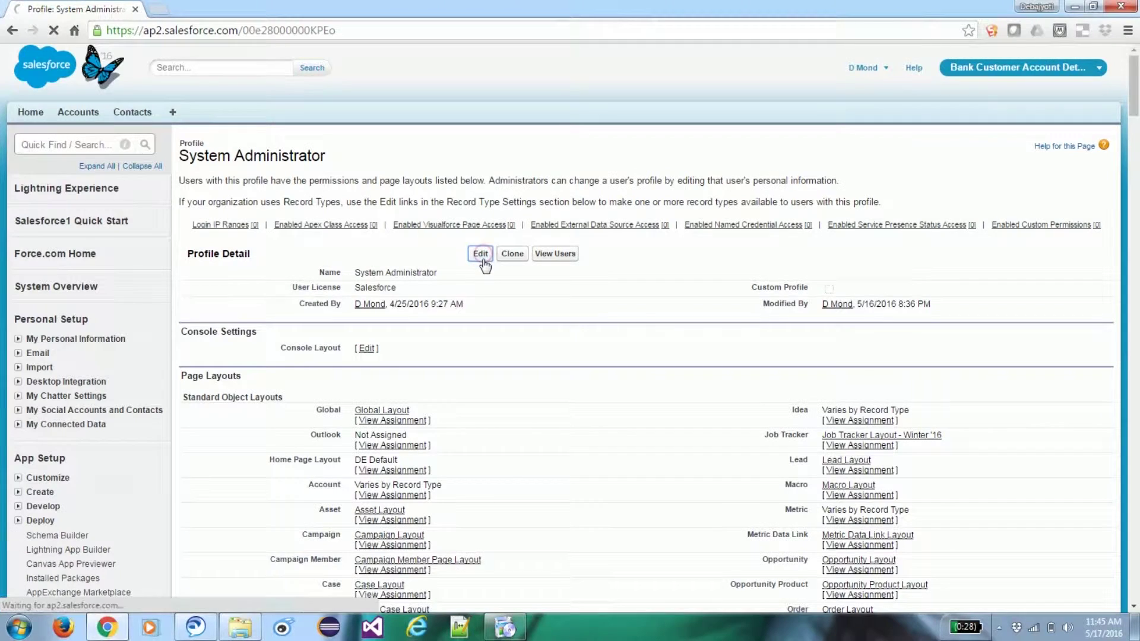
pyautogui.scroll(-7, 561, 406)
pyautogui.click(371, 375)
pyautogui.click(379, 387)
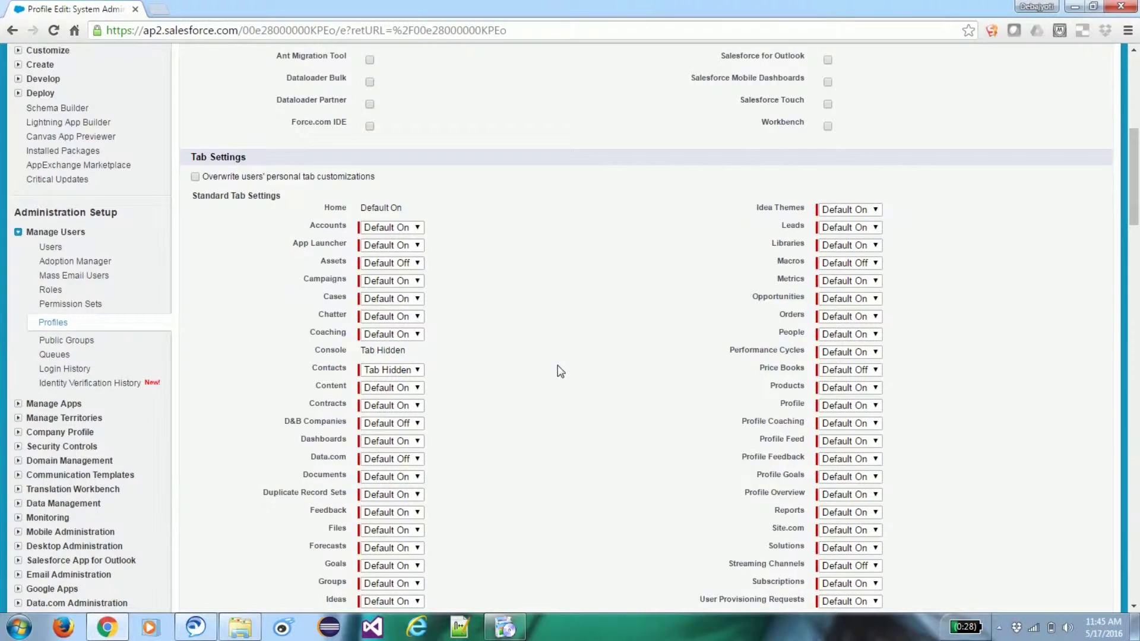
pyautogui.scroll(7, 560, 371)
pyautogui.click(479, 212)
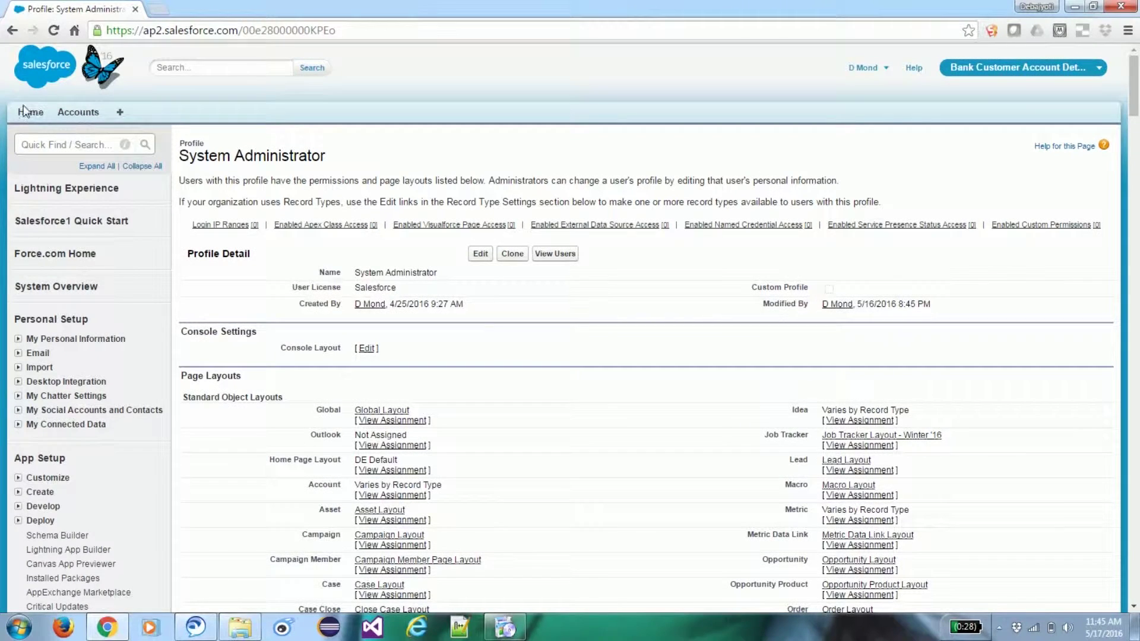
# Step: Return to the Setup home page by way of the Accounts home page
pyautogui.click(24, 111)
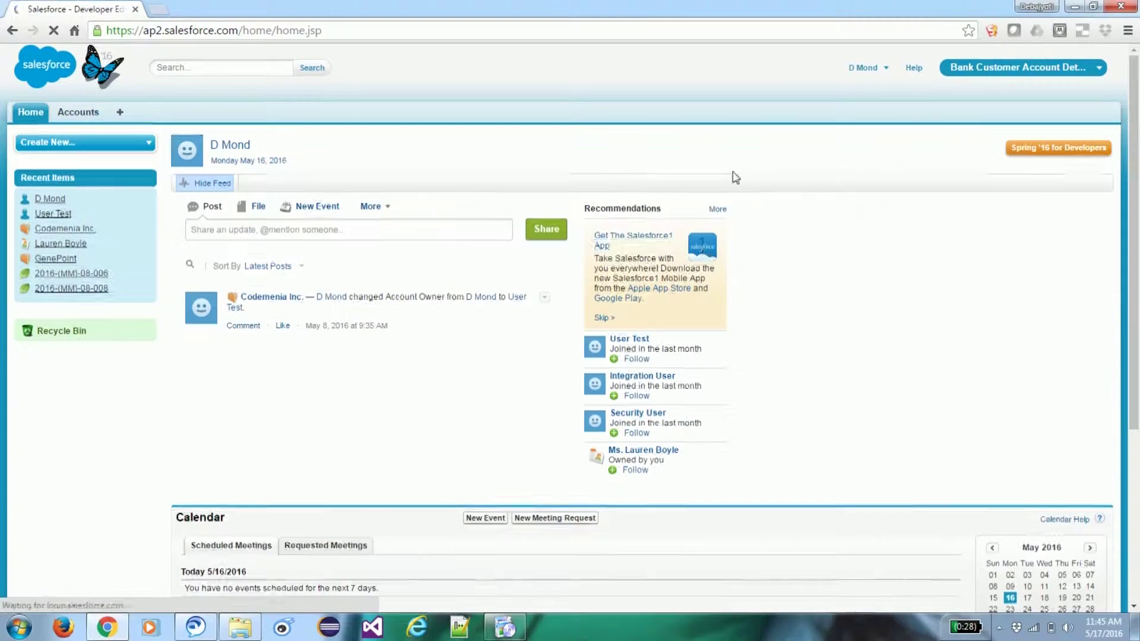
pyautogui.click(78, 114)
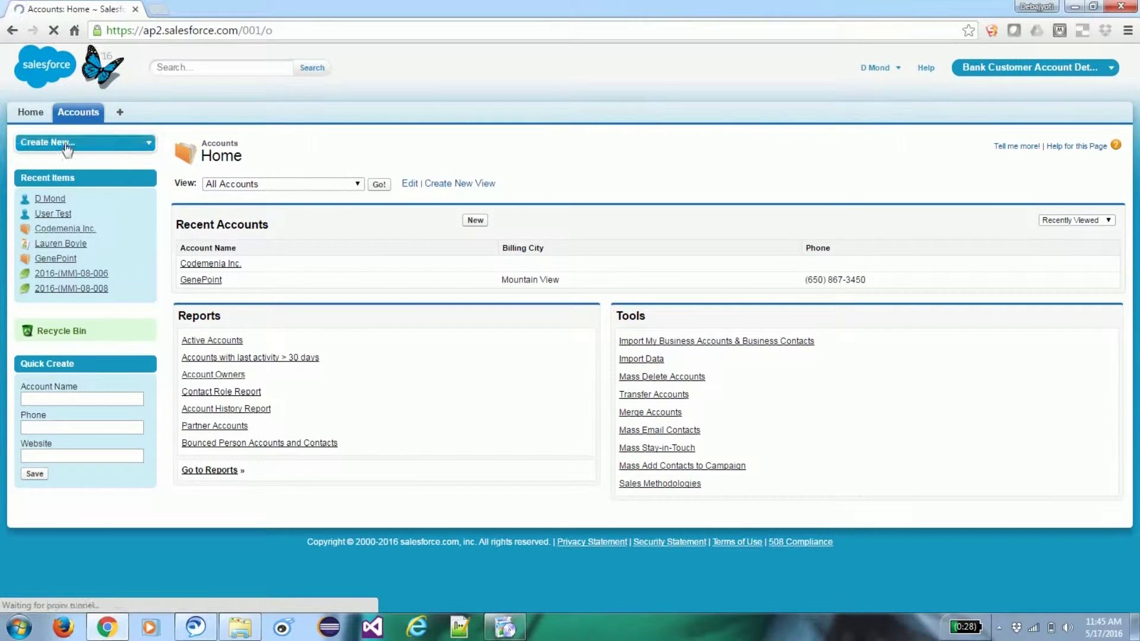
pyautogui.click(874, 76)
pyautogui.click(836, 113)
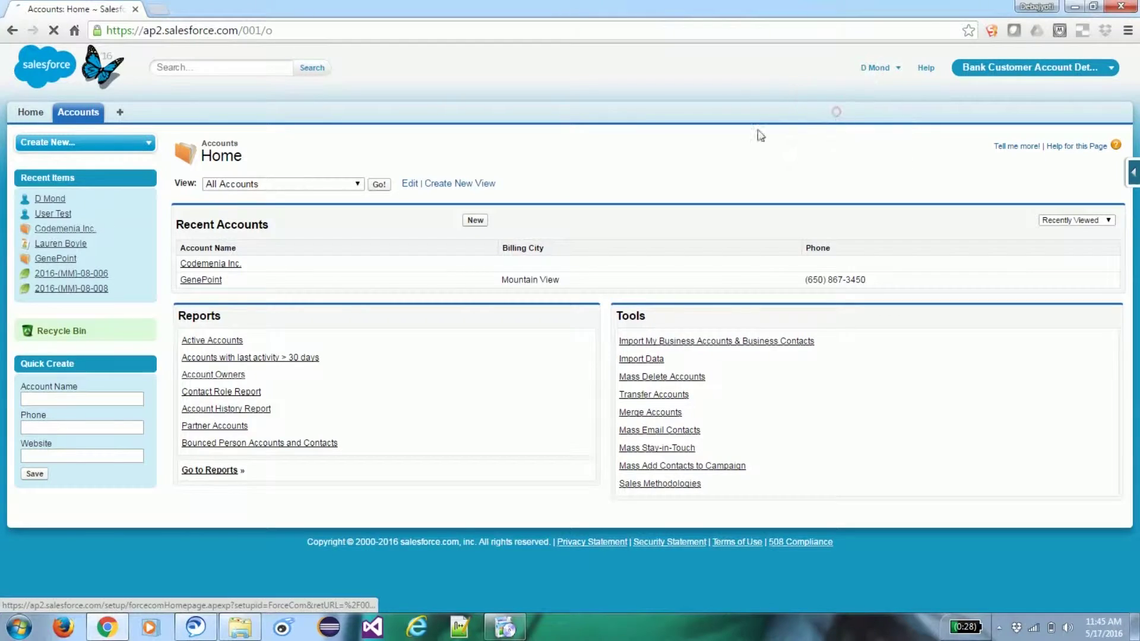
pyautogui.scroll(-5, 400, 336)
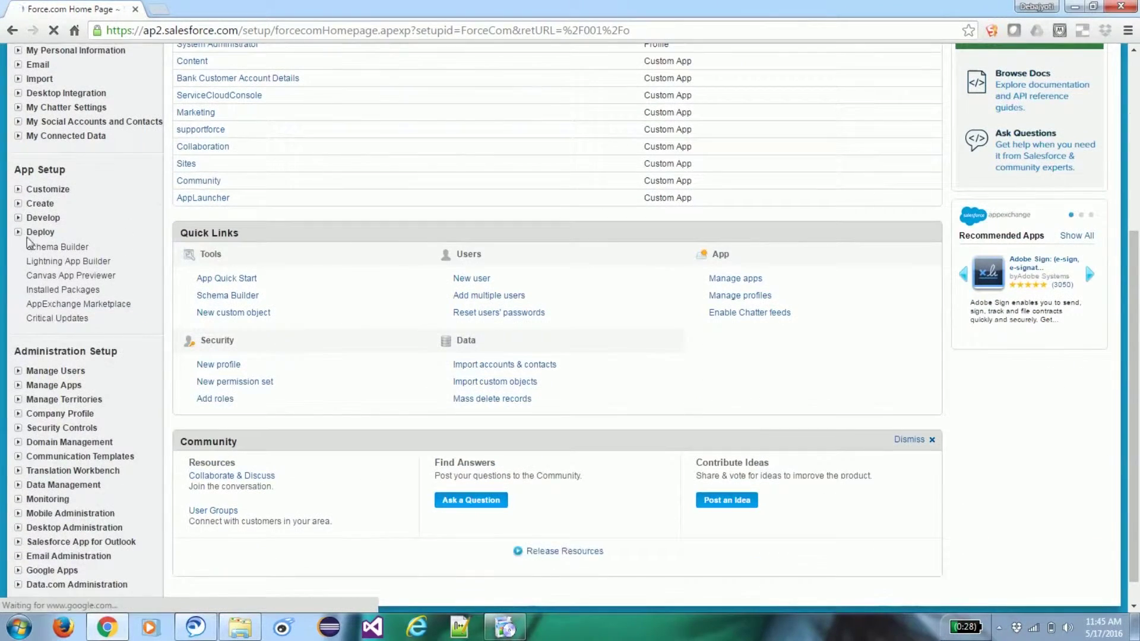
# Step: Look through the Accounts fields list under Customize, then collapse the Accounts section
pyautogui.click(17, 189)
pyautogui.click(31, 274)
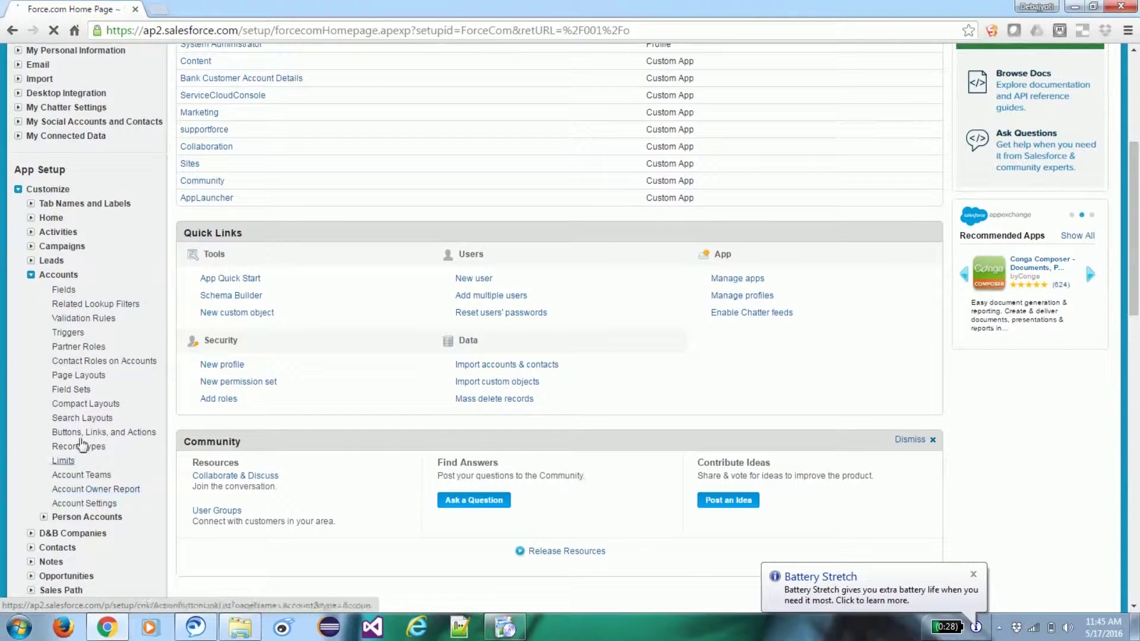
pyautogui.click(63, 290)
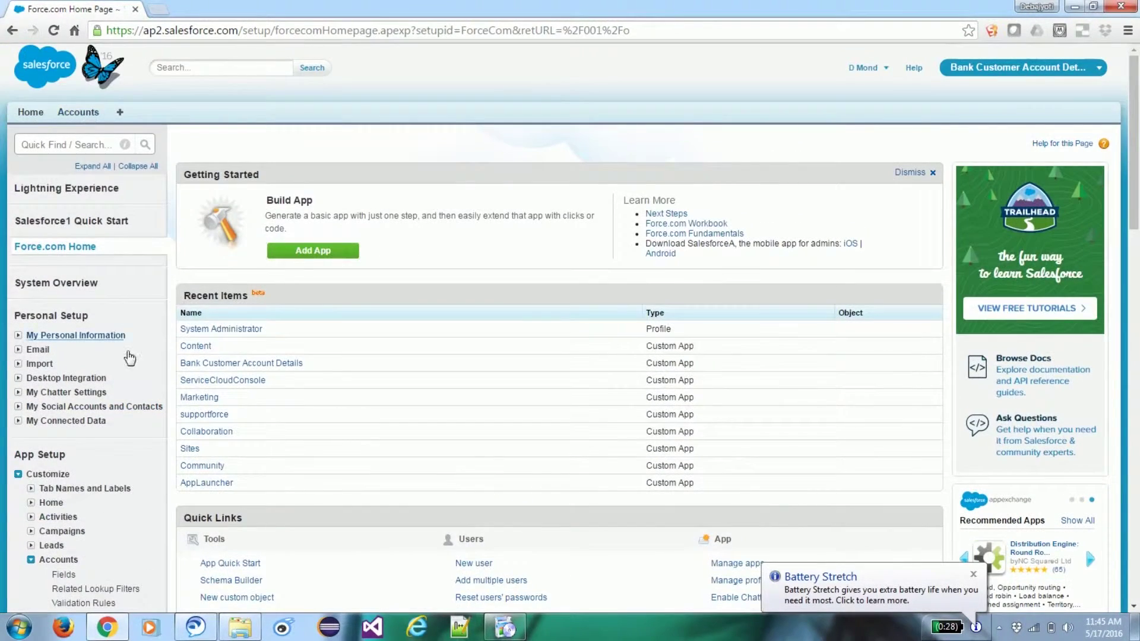
pyautogui.scroll(-2, 153, 384)
pyautogui.click(28, 417)
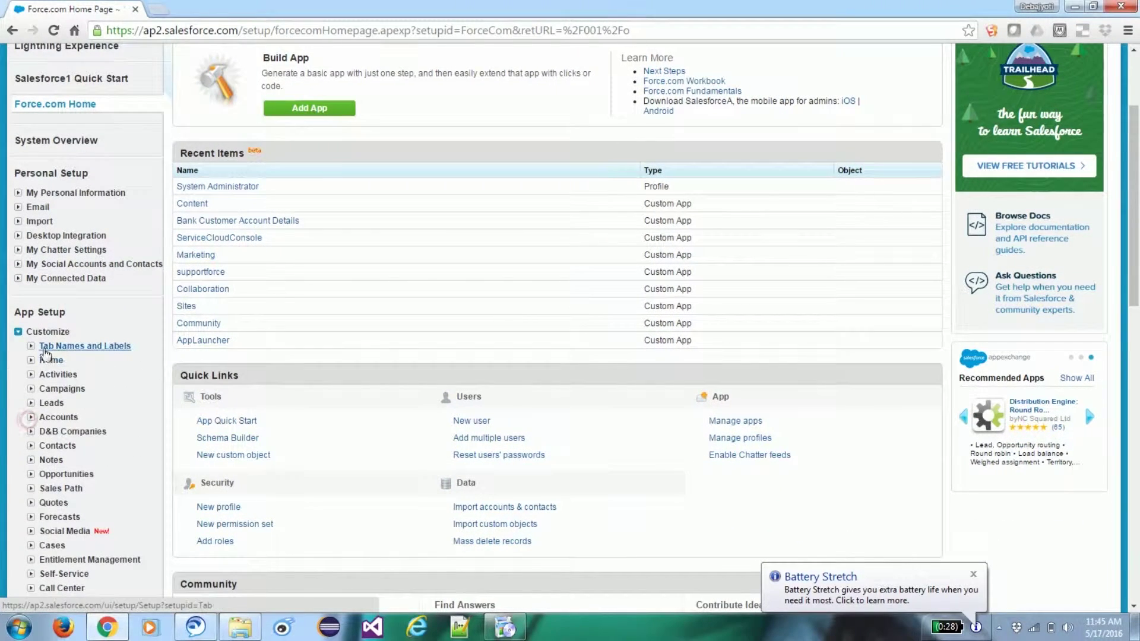
# Step: Open Rename Tabs and Labels in English and edit the Accounts tab names
pyautogui.click(53, 350)
pyautogui.click(90, 364)
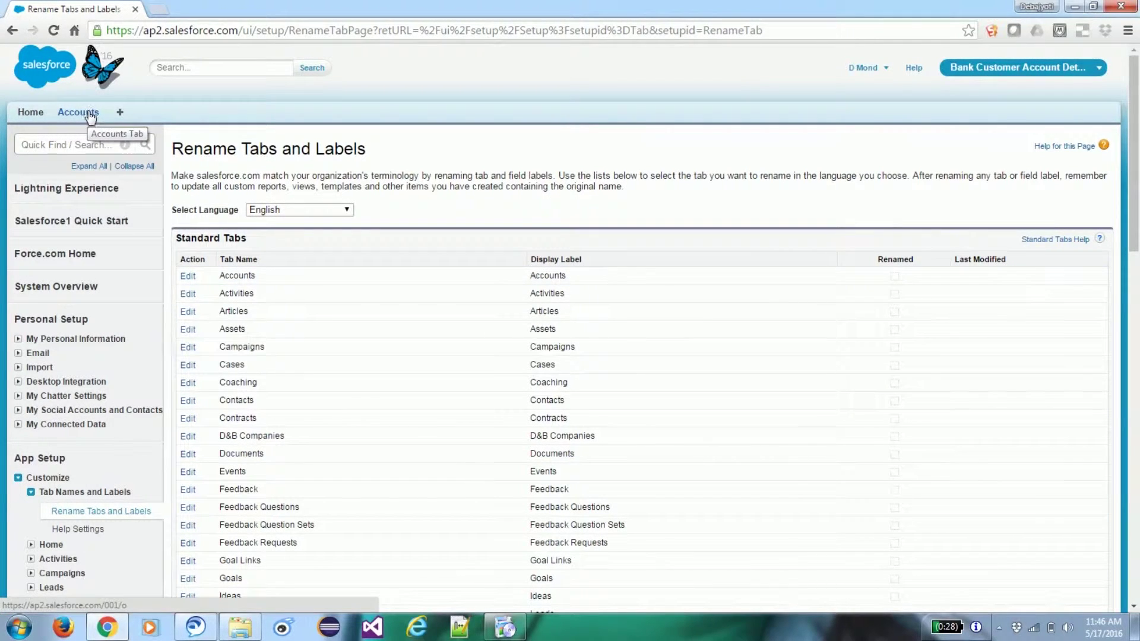
pyautogui.click(281, 211)
pyautogui.click(403, 330)
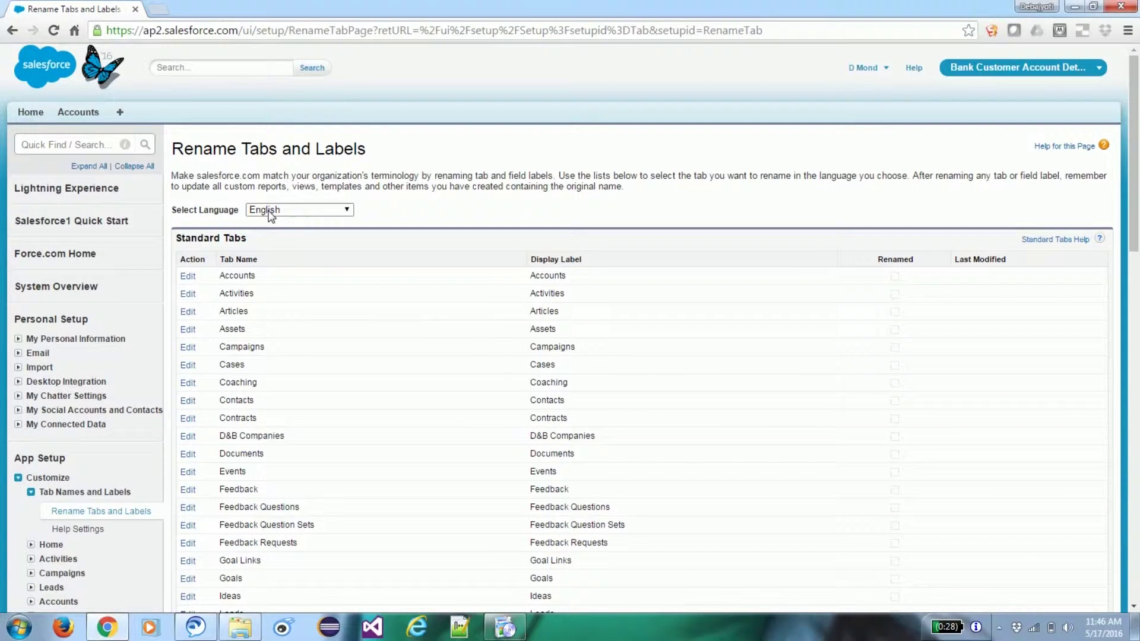
pyautogui.click(188, 276)
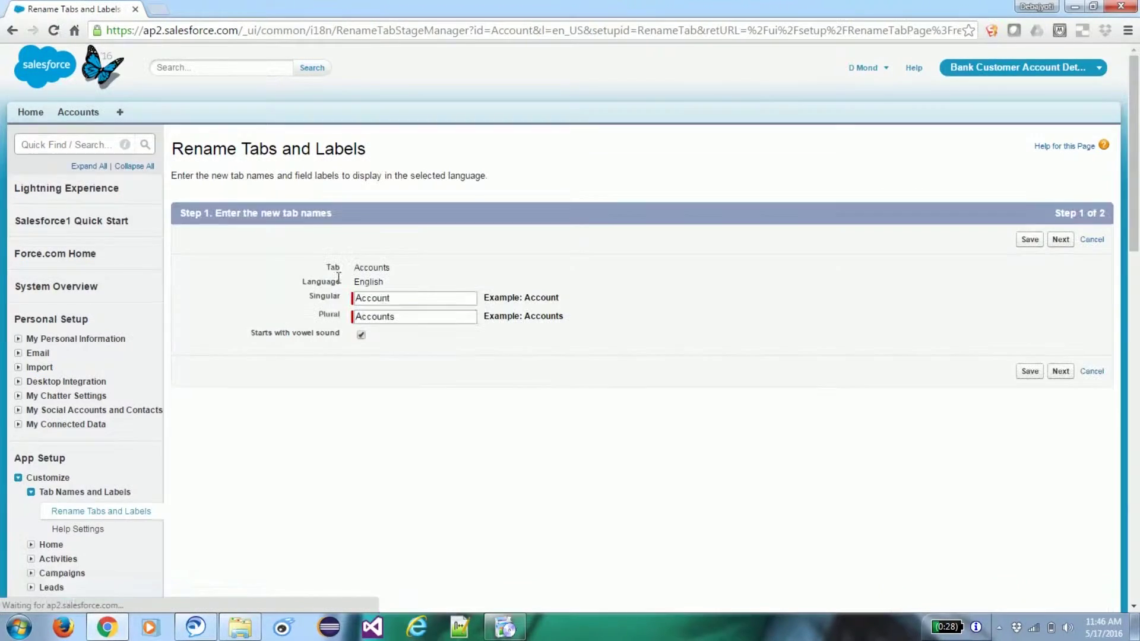
# Step: Enter 'Customer Information' as both the singular and plural Accounts names and save
pyautogui.moveTo(409, 298); pyautogui.dragTo(283, 297)
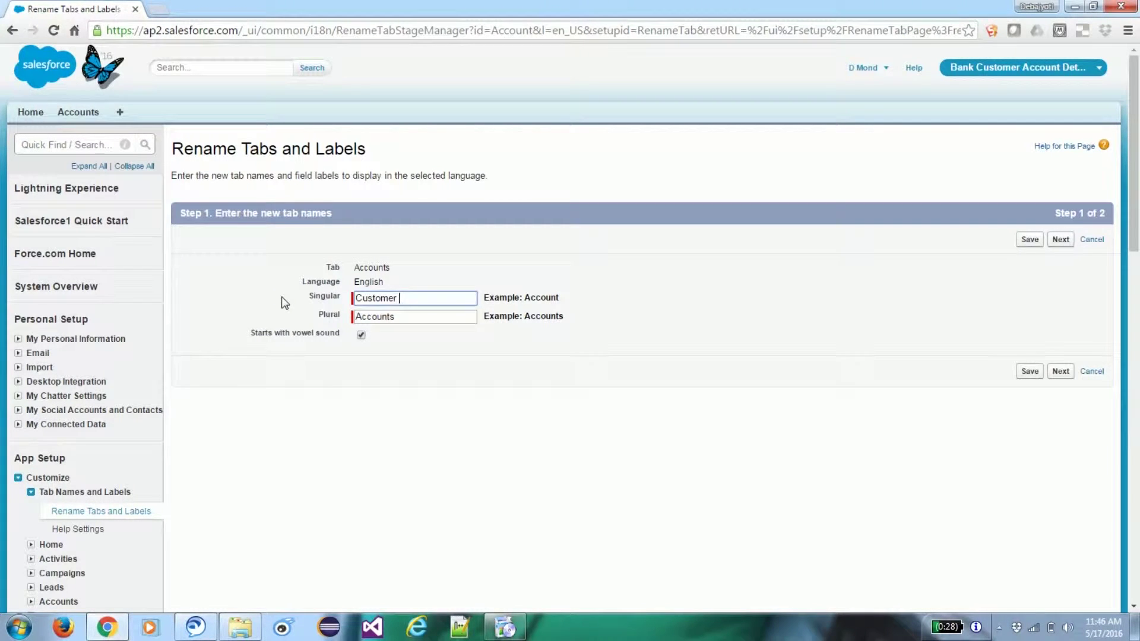
pyautogui.write('Customer Information')
pyautogui.press('Tab')
pyautogui.write('Customer Information')
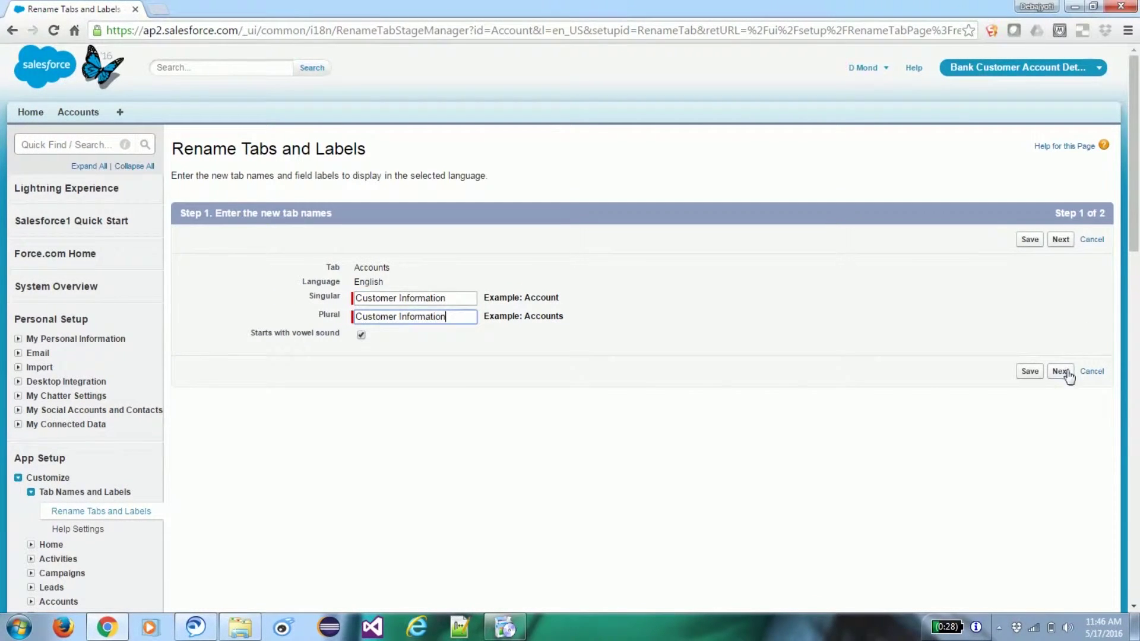
pyautogui.click(1066, 372)
pyautogui.click(1061, 241)
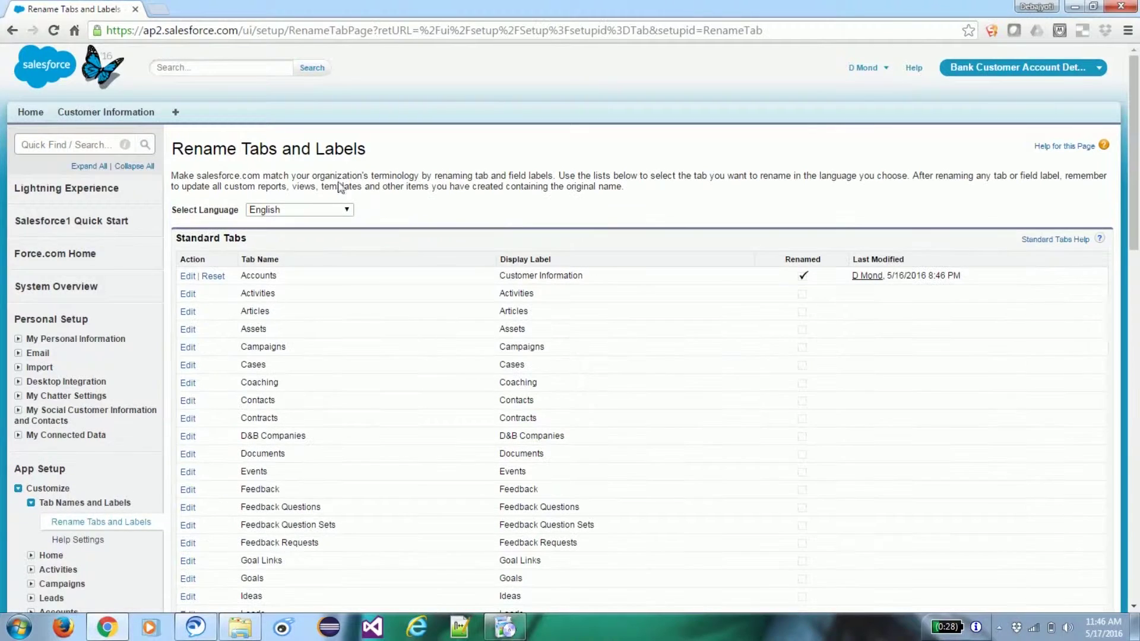
# Step: Start a new Customer Information record with the Person Account record type
pyautogui.click(132, 118)
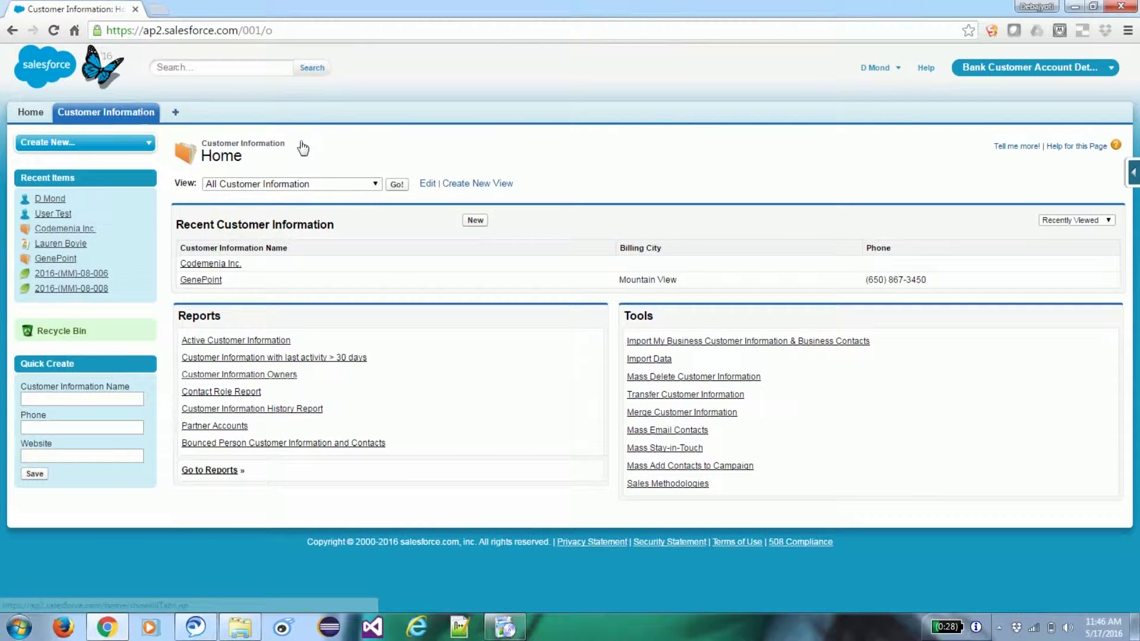
pyautogui.click(475, 220)
pyautogui.click(401, 241)
pyautogui.click(397, 264)
pyautogui.click(487, 278)
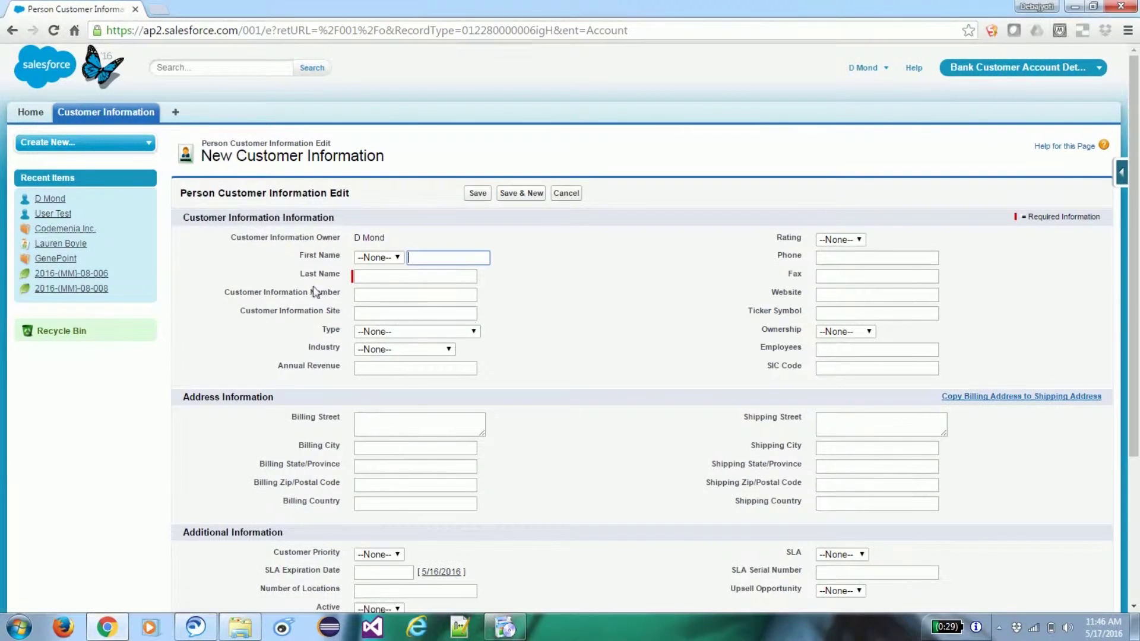
# Step: Check the renamed Owner, Number and Site labels on the form, then return to Setup
pyautogui.moveTo(230, 238); pyautogui.dragTo(316, 238)
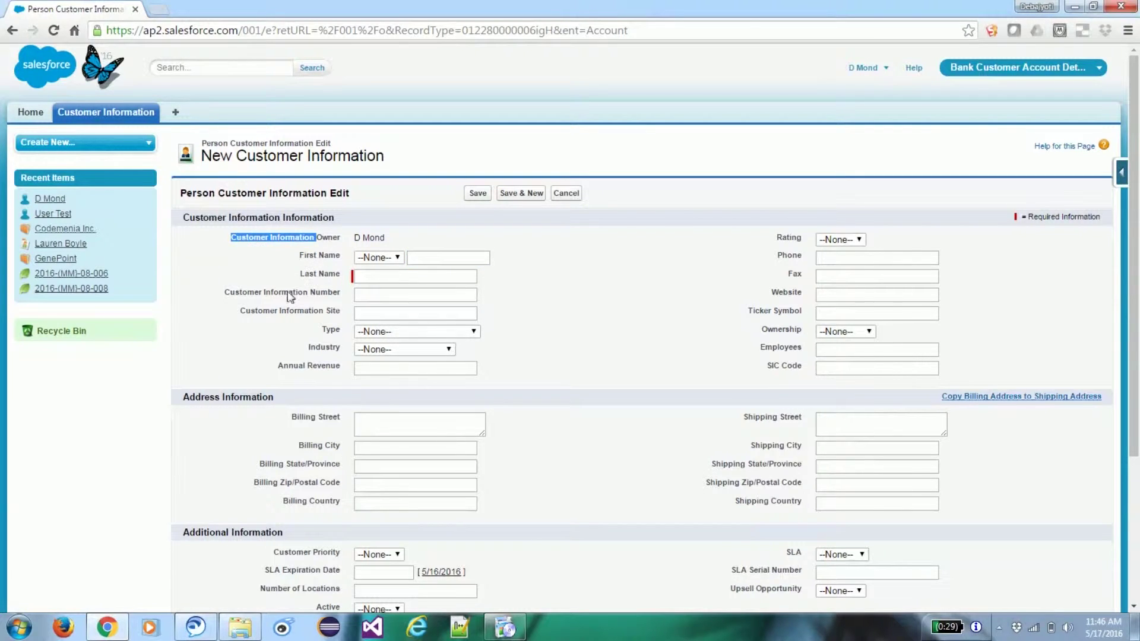
pyautogui.moveTo(225, 293); pyautogui.dragTo(301, 291)
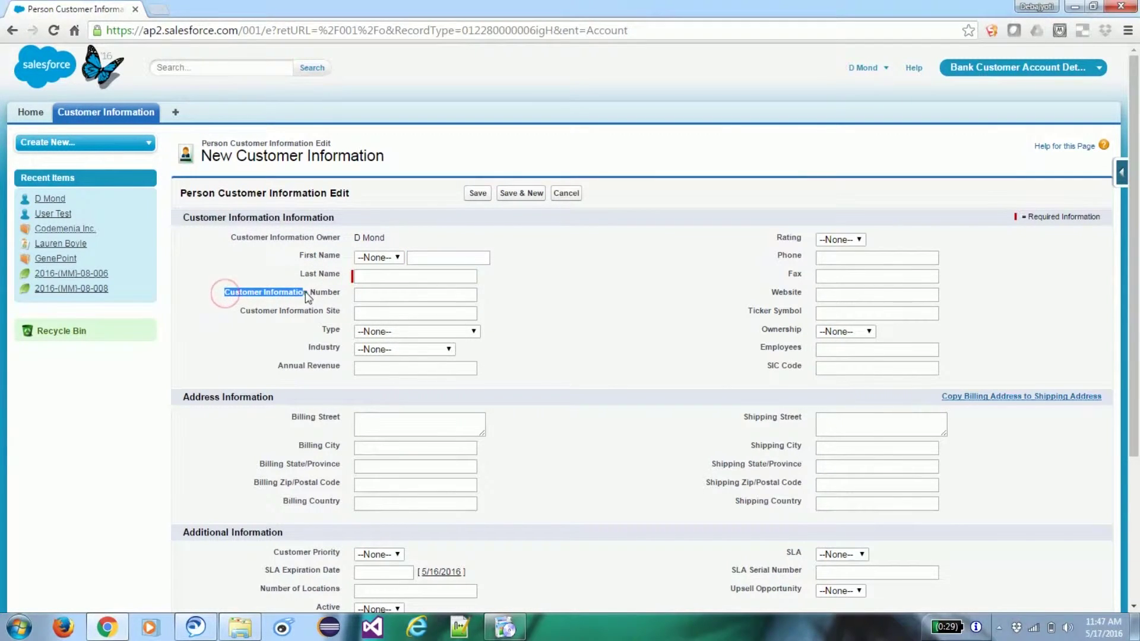
pyautogui.click(316, 295)
pyautogui.moveTo(239, 311); pyautogui.dragTo(326, 316)
pyautogui.doubleClick(304, 311)
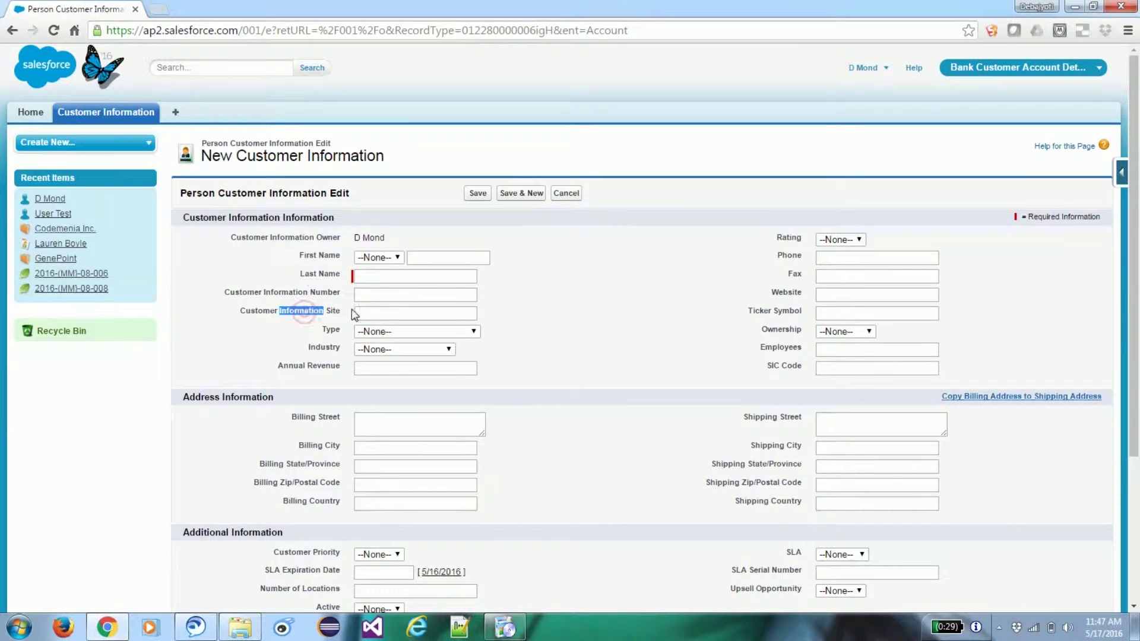
pyautogui.click(866, 67)
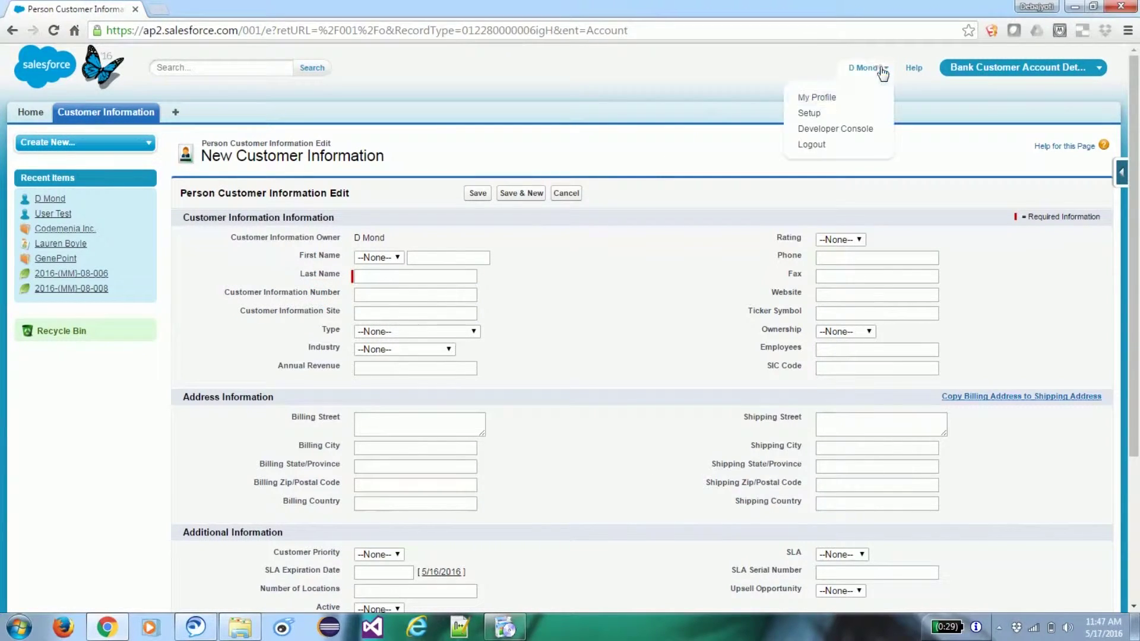
pyautogui.click(847, 113)
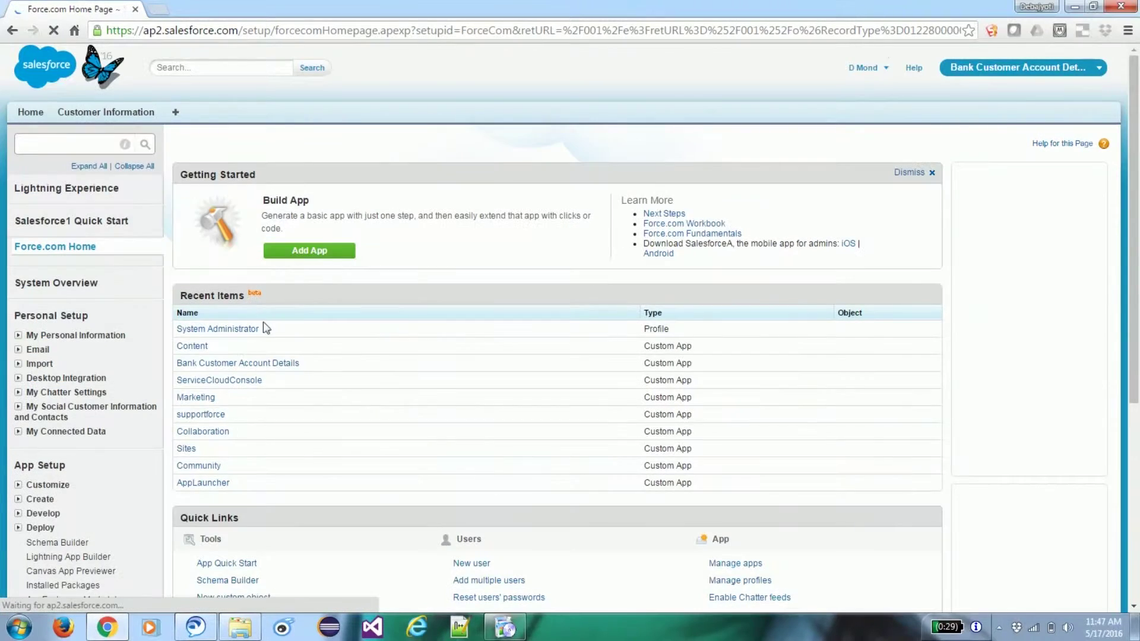
# Step: Open the edit page of the standard Account Number field and inspect its label
pyautogui.scroll(-4, 285, 364)
pyautogui.click(18, 270)
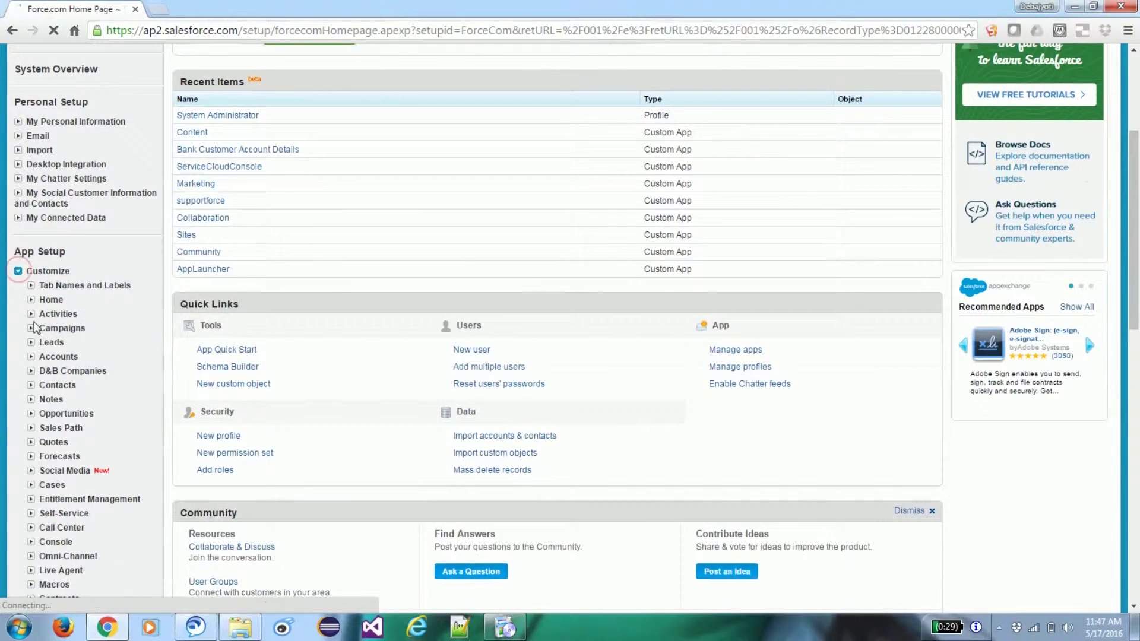
pyautogui.click(31, 356)
pyautogui.click(64, 372)
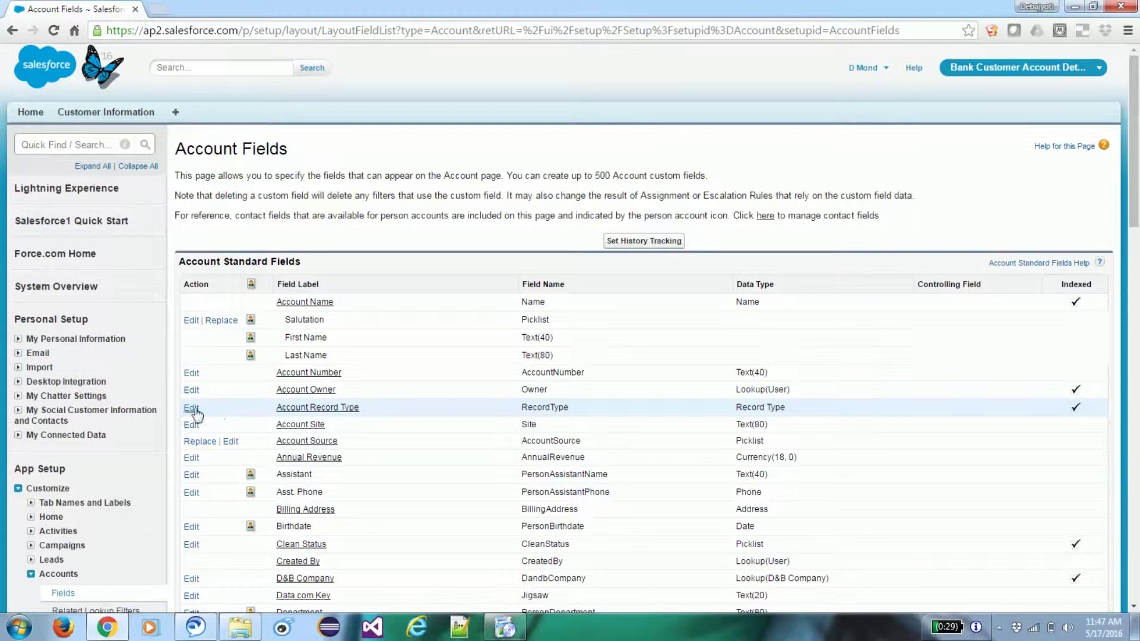
pyautogui.click(191, 373)
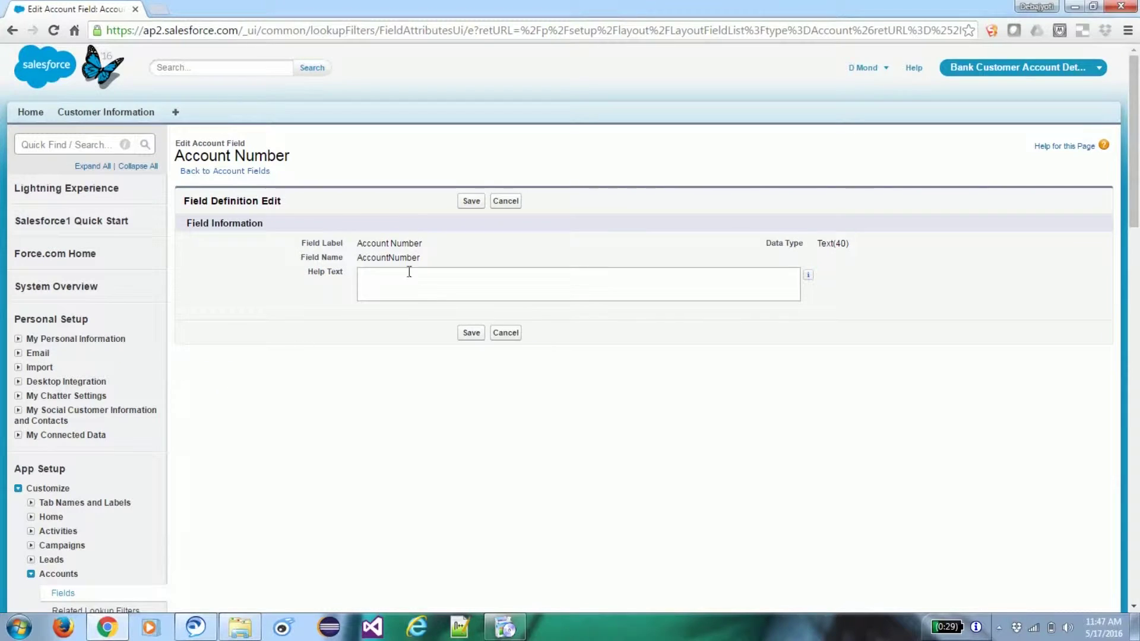
pyautogui.moveTo(347, 250); pyautogui.dragTo(427, 250)
pyautogui.click(431, 252)
# Step: Collapse the Accounts setup section and expand Tab Names and Labels
pyautogui.scroll(-5, 151, 415)
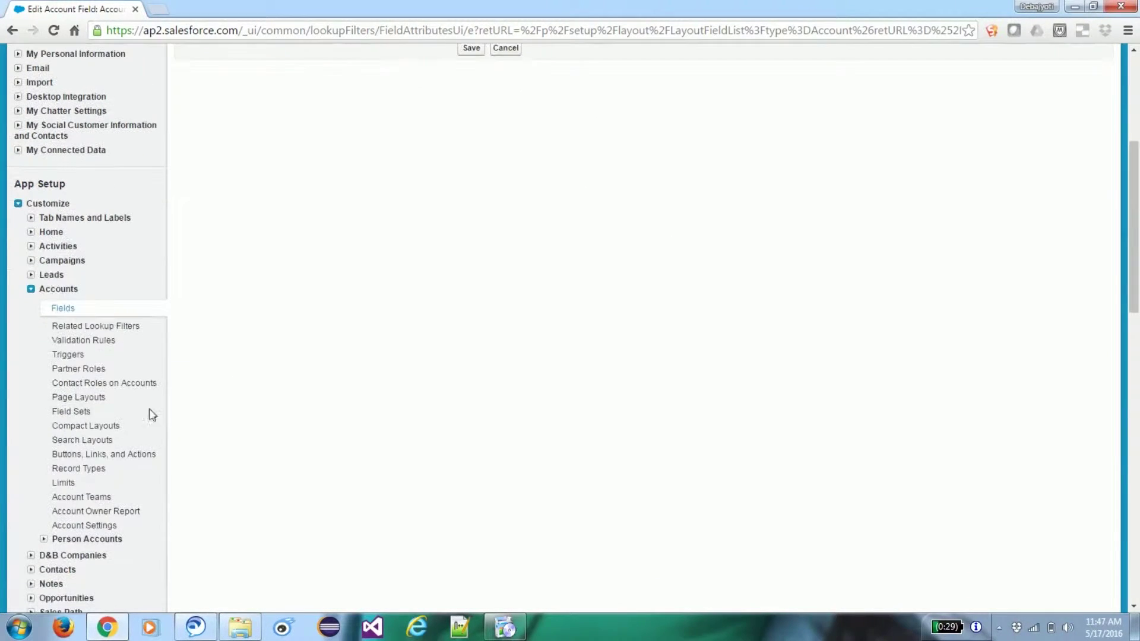
pyautogui.click(31, 288)
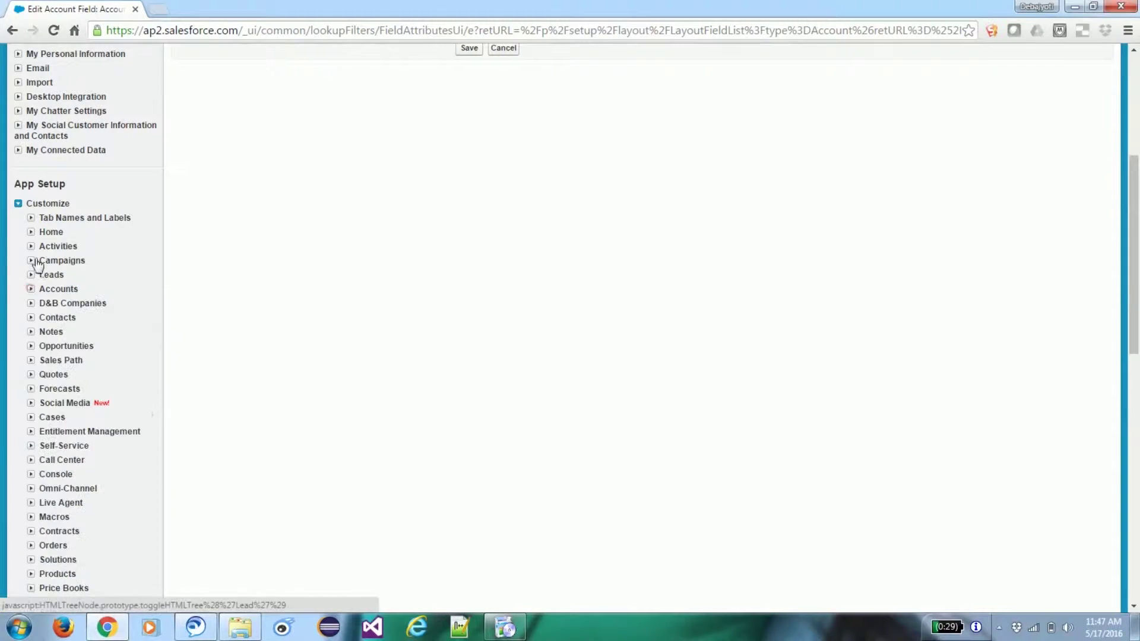
pyautogui.click(31, 218)
# Step: Reach the field-label step of renaming the Accounts tab
pyautogui.click(70, 233)
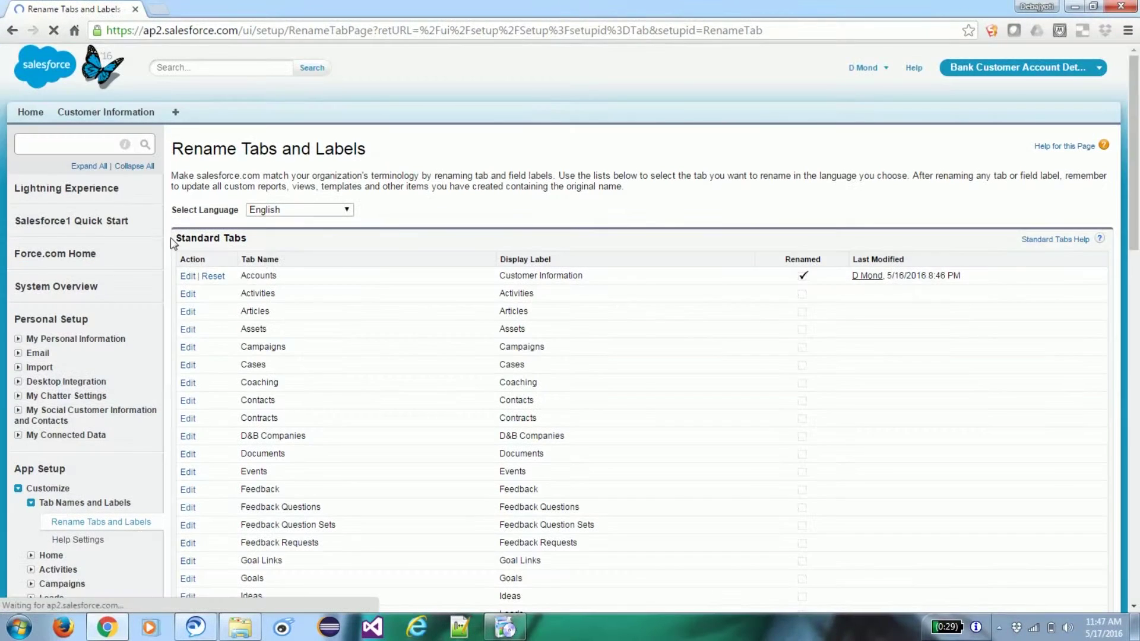
pyautogui.click(187, 279)
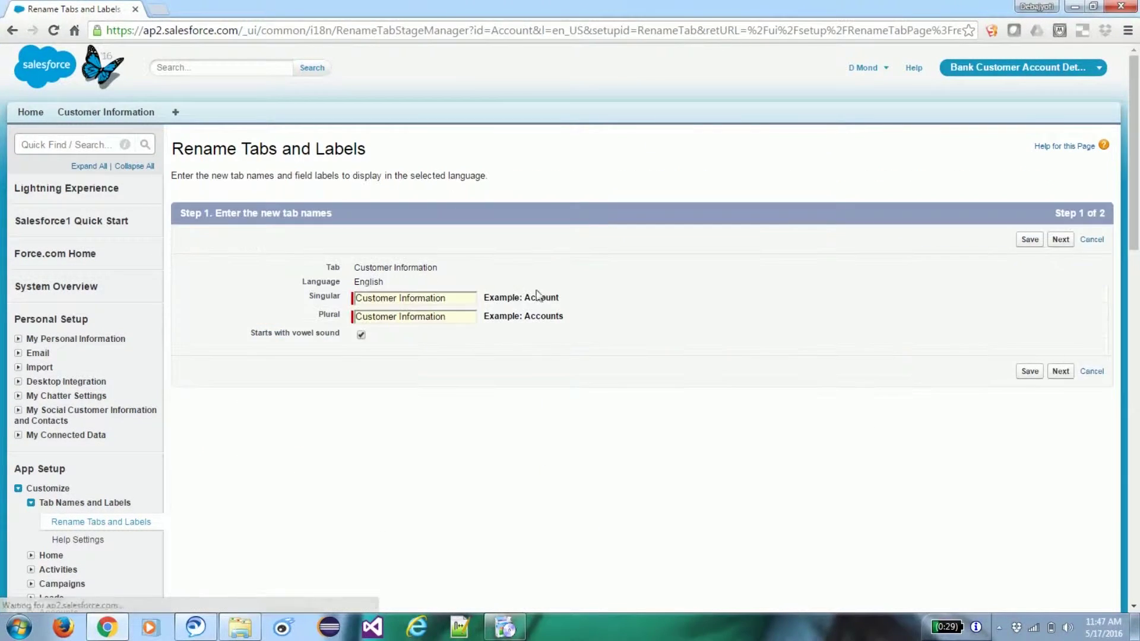
pyautogui.click(1066, 378)
pyautogui.scroll(-3, 465, 266)
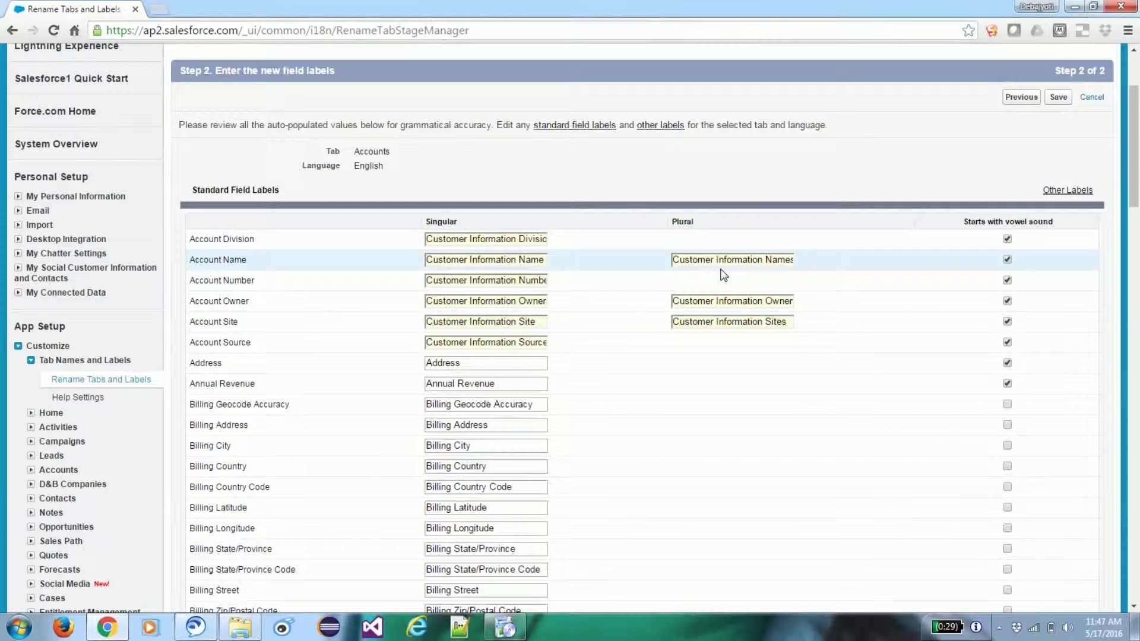
# Step: Relabel fields as Customer Division, Customer Name and Customer Identification Number (IC)
pyautogui.doubleClick(493, 239)
pyautogui.press('Delete')
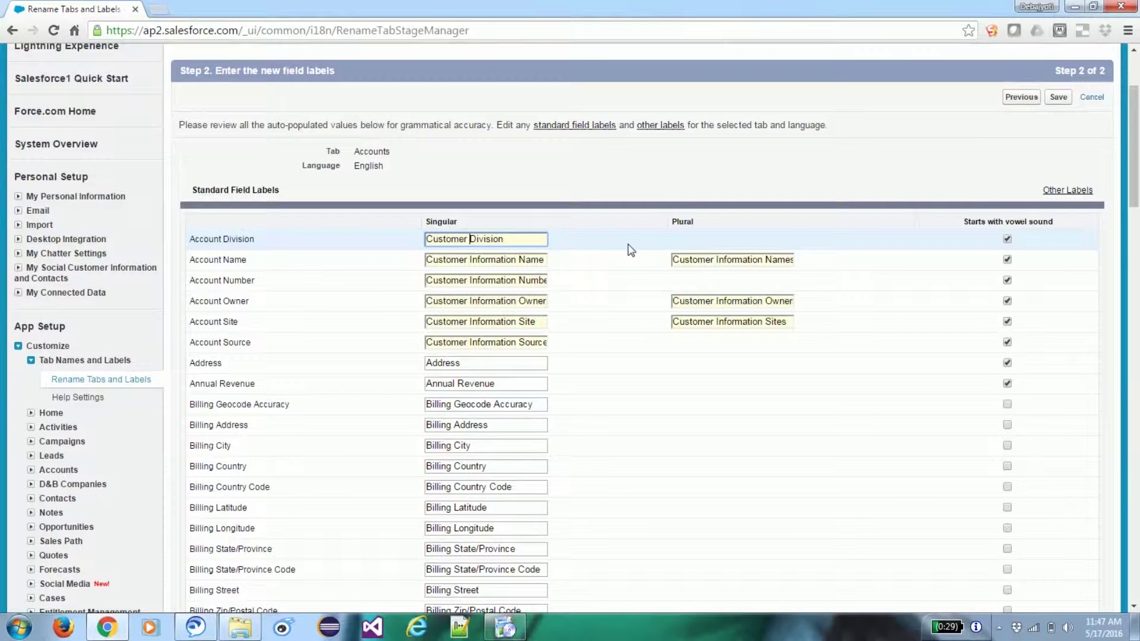
pyautogui.doubleClick(506, 259)
pyautogui.press('Delete')
pyautogui.doubleClick(493, 280)
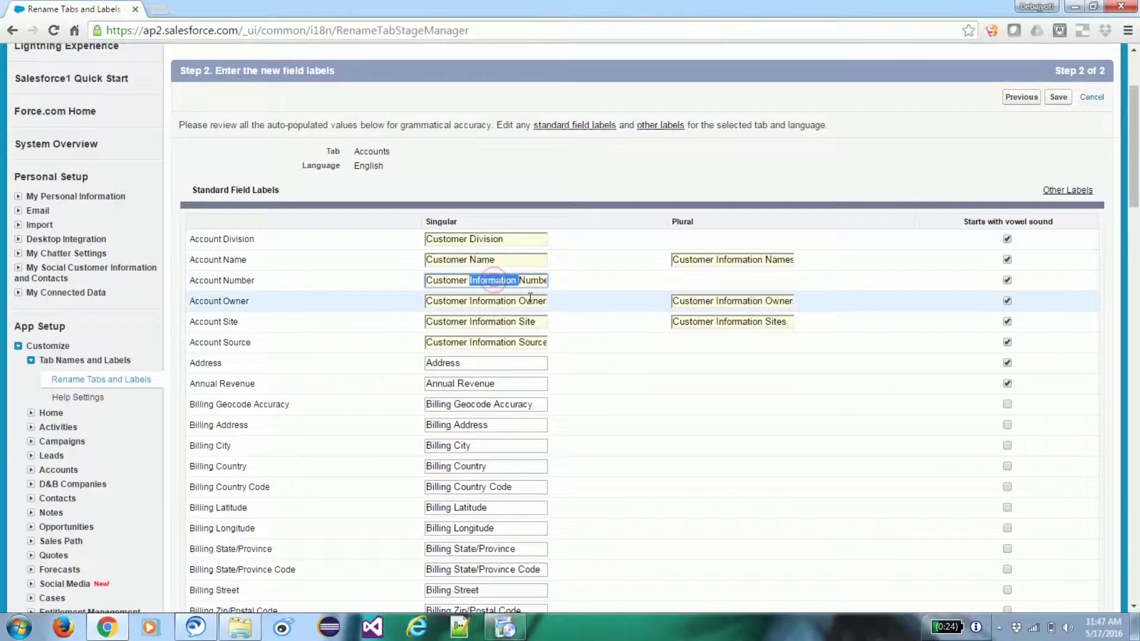
pyautogui.press('Delete')
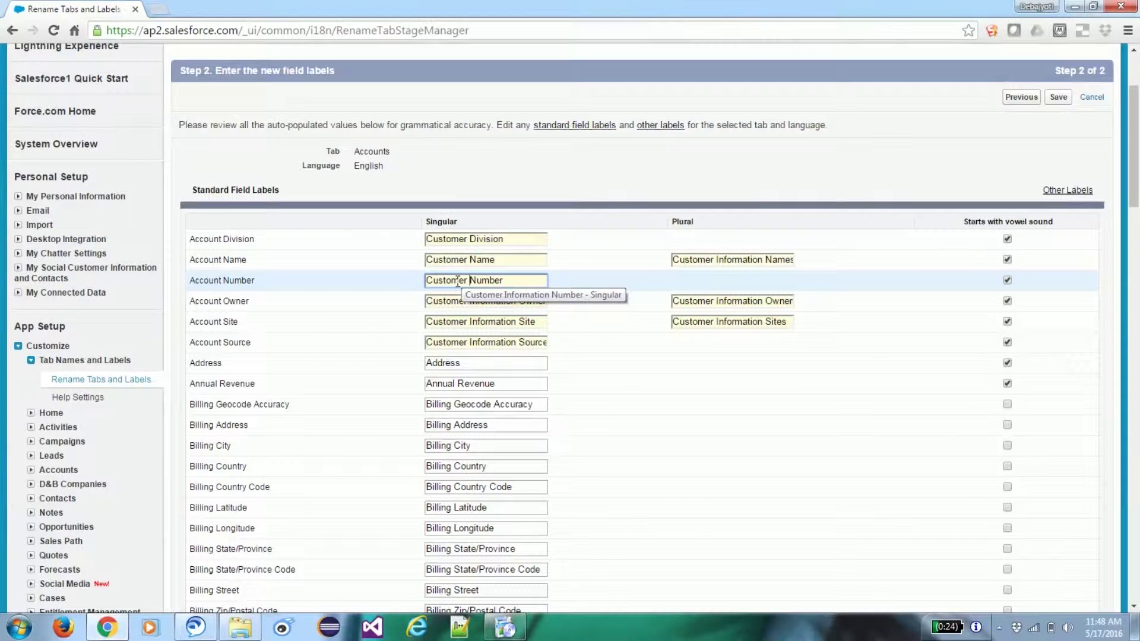
pyautogui.write('IDEntifica')
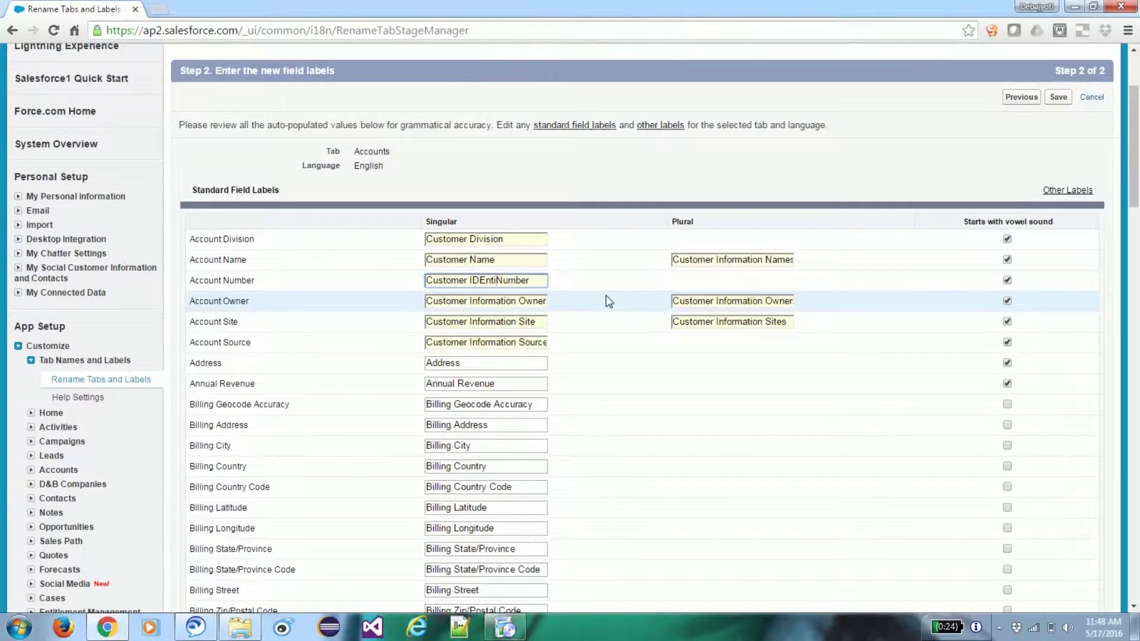
pyautogui.write('tion')
pyautogui.press('End')
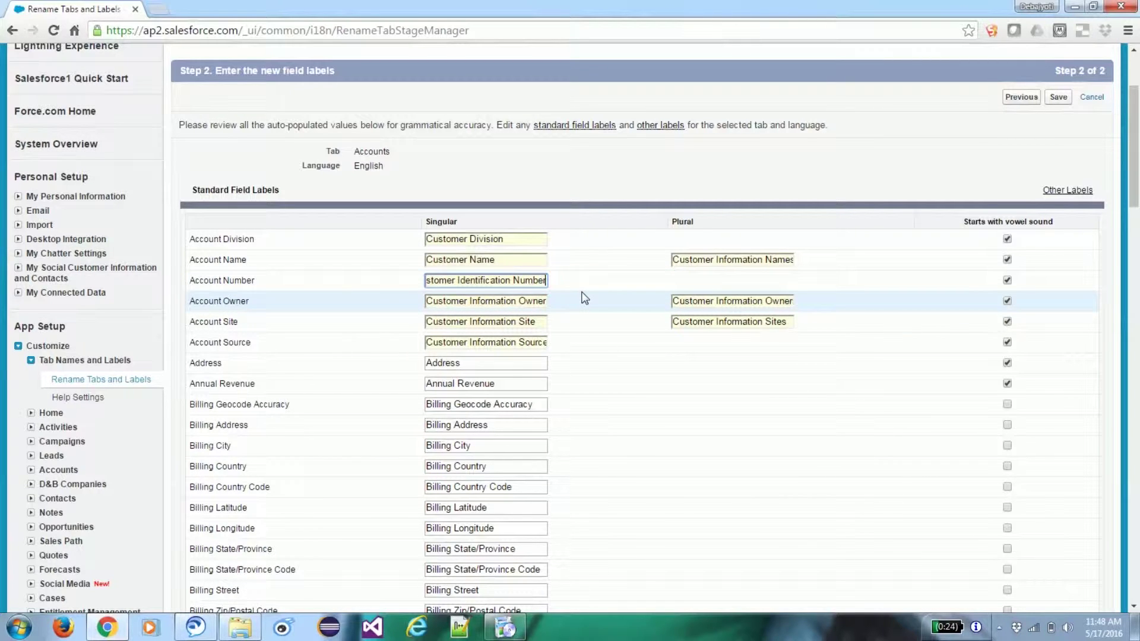
pyautogui.write('(IC)')
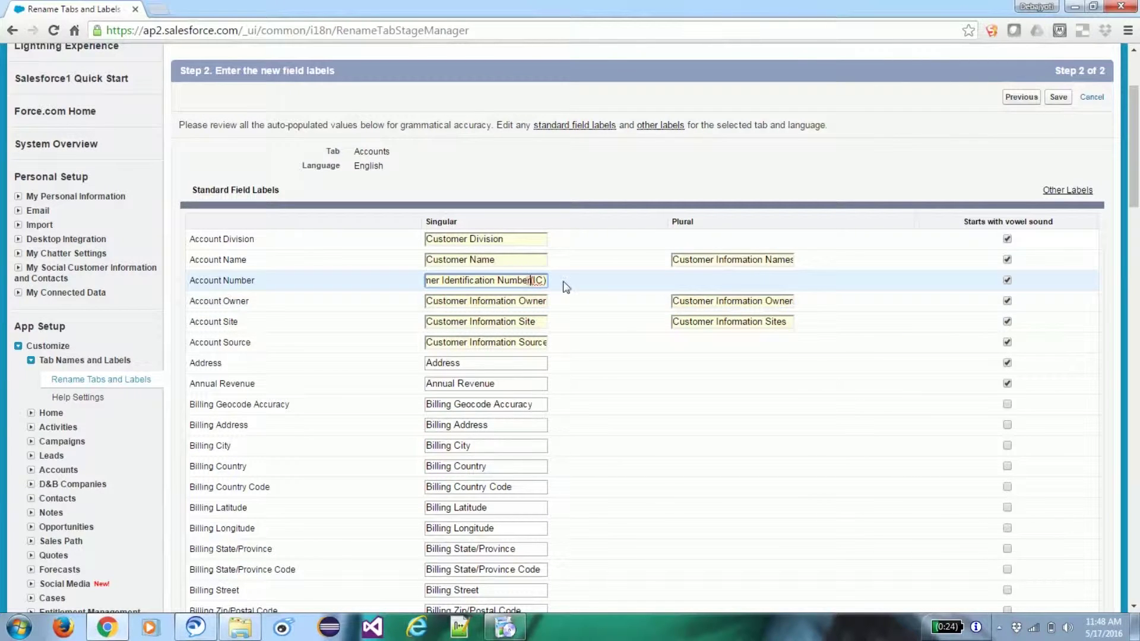
# Step: Restore the Account Owner label to its original wording
pyautogui.doubleClick(505, 301)
pyautogui.press('BackSpace')
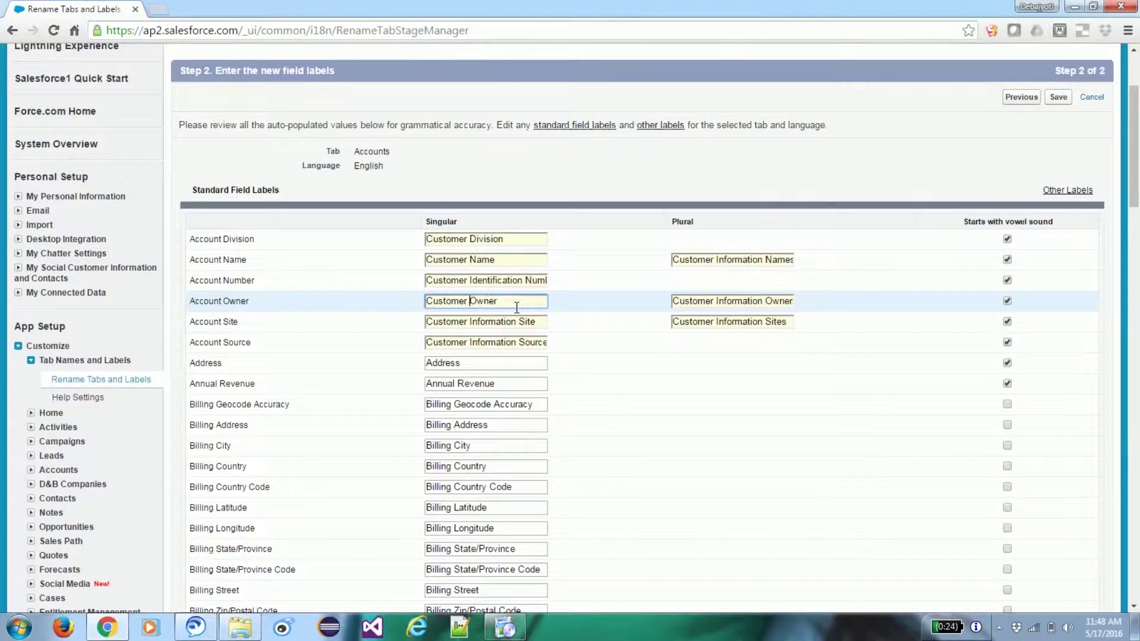
pyautogui.hotkey('shift', 'Home')
pyautogui.write('A')
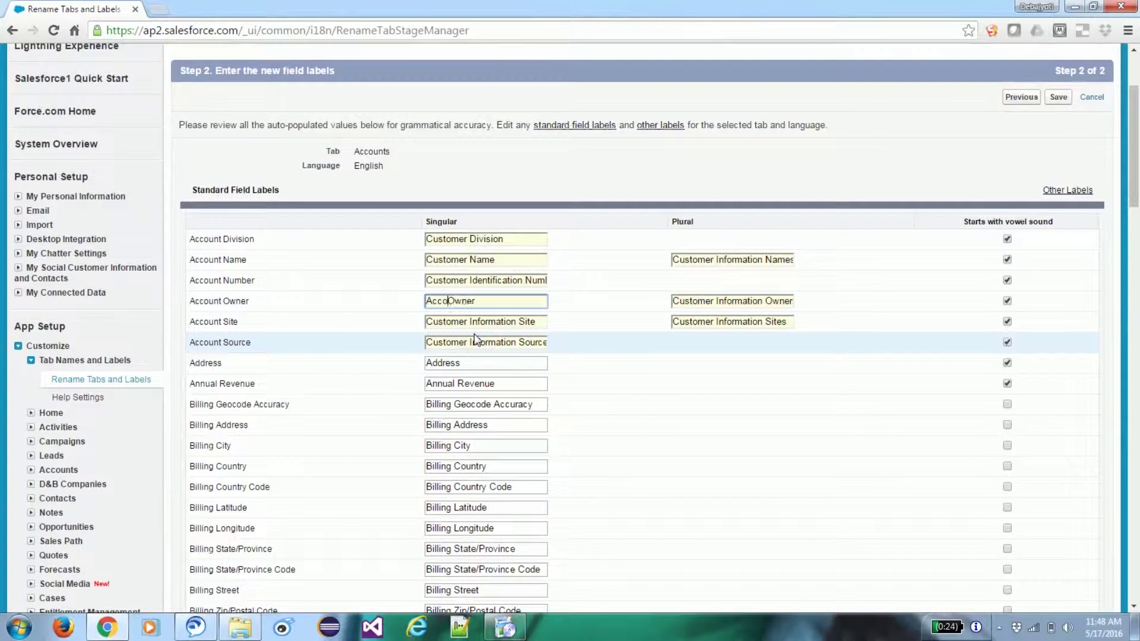
pyautogui.click(762, 260)
# Step: Remove the 'Customer Information' prefix from the Account Site singular and plural labels
pyautogui.scroll(-20, 762, 260)
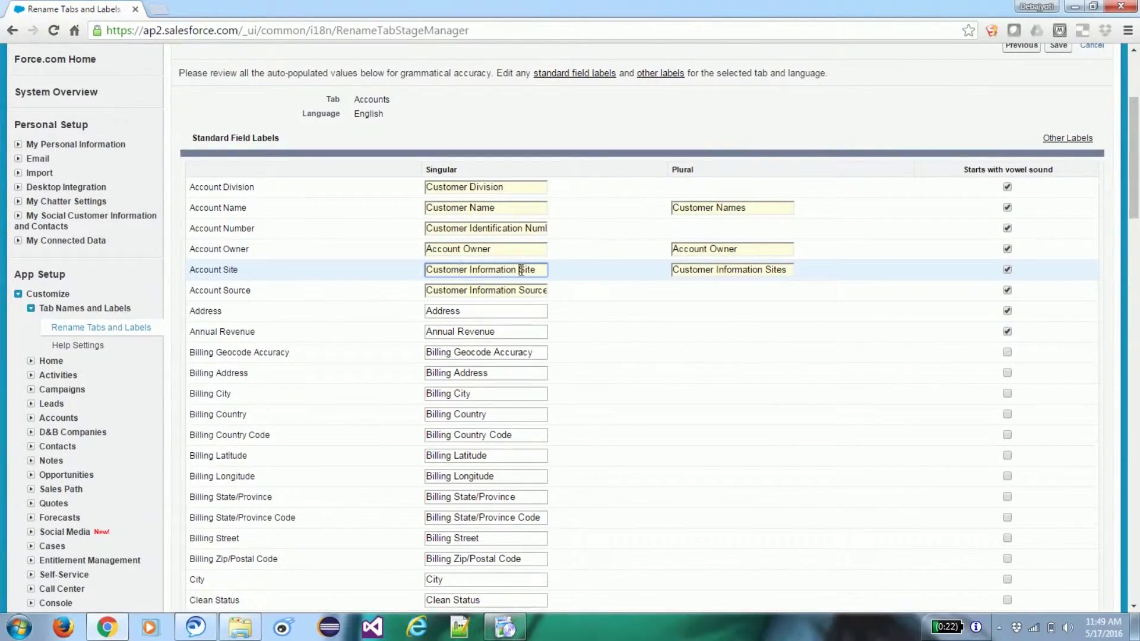
pyautogui.moveTo(521, 270); pyautogui.dragTo(363, 274)
pyautogui.press('BackSpace')
pyautogui.moveTo(754, 270); pyautogui.dragTo(585, 272)
pyautogui.press('BackSpace')
# Step: Shorten the Account Access label to Customer Access
pyautogui.scroll(-18, 620, 291)
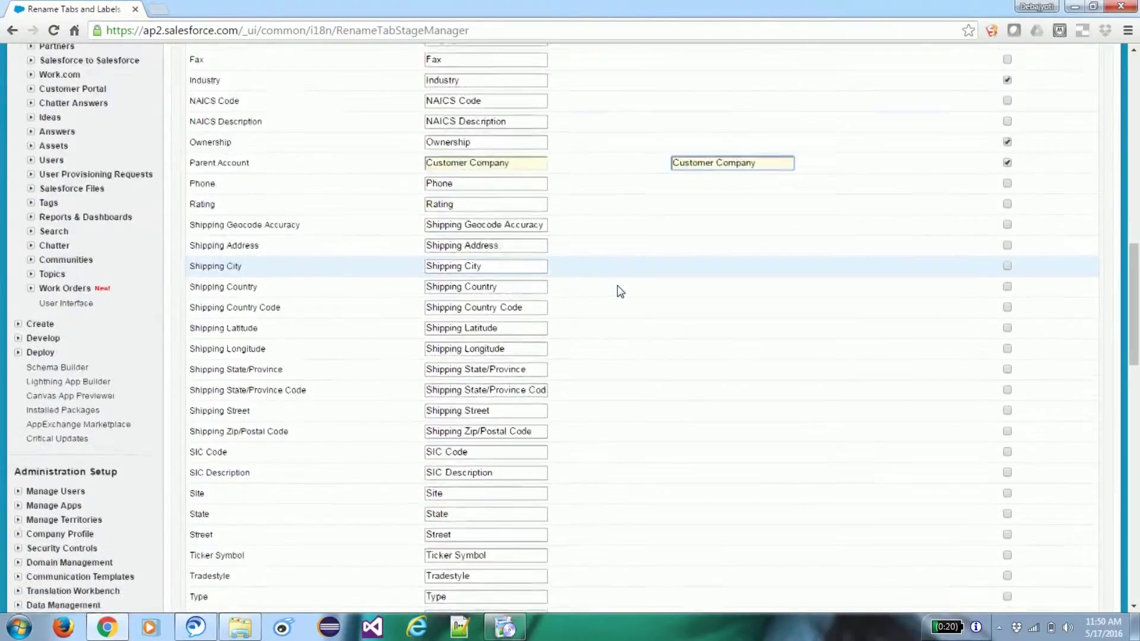
pyautogui.scroll(-4, 619, 290)
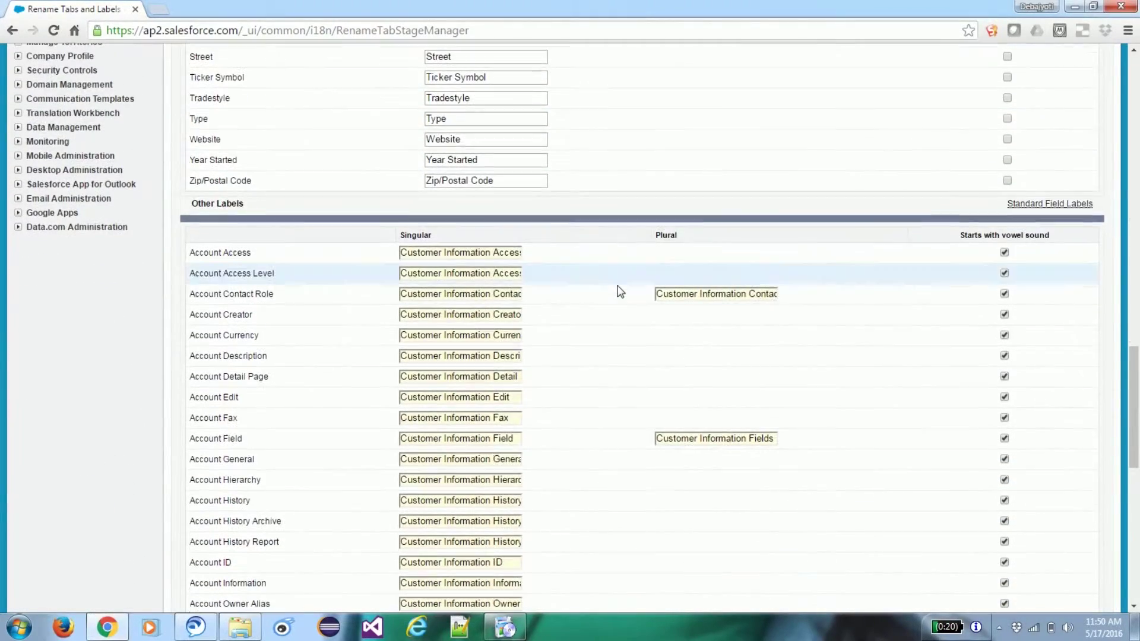
pyautogui.doubleClick(452, 252)
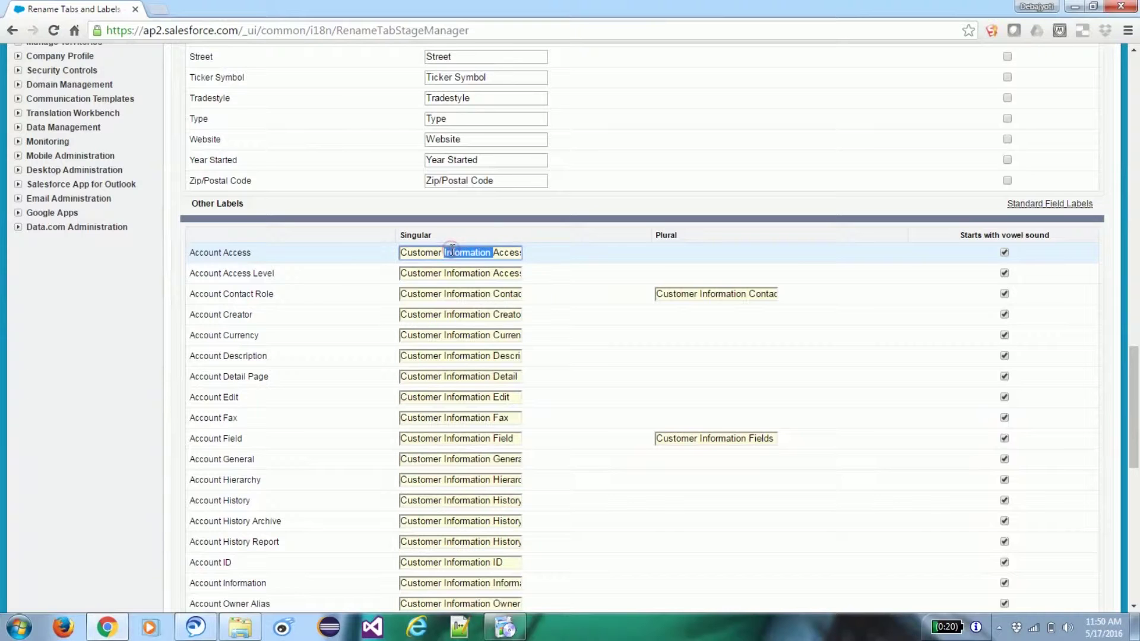
pyautogui.press('BackSpace')
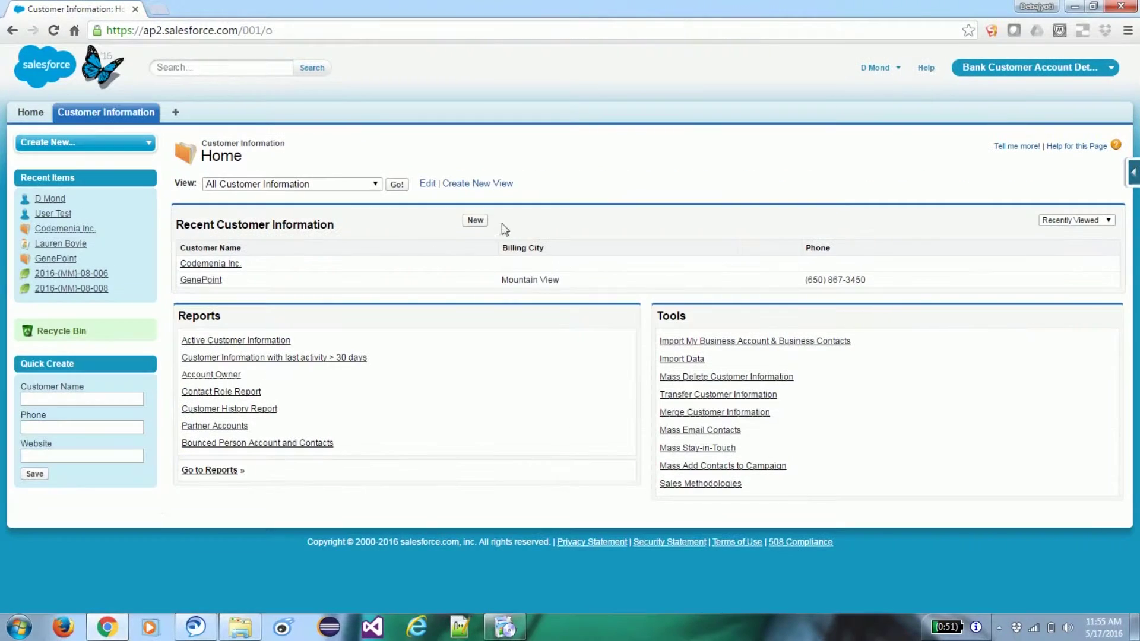
# Step: Open a New Customer Information form using the Person Account record type
pyautogui.click(464, 224)
pyautogui.click(425, 242)
pyautogui.click(425, 242)
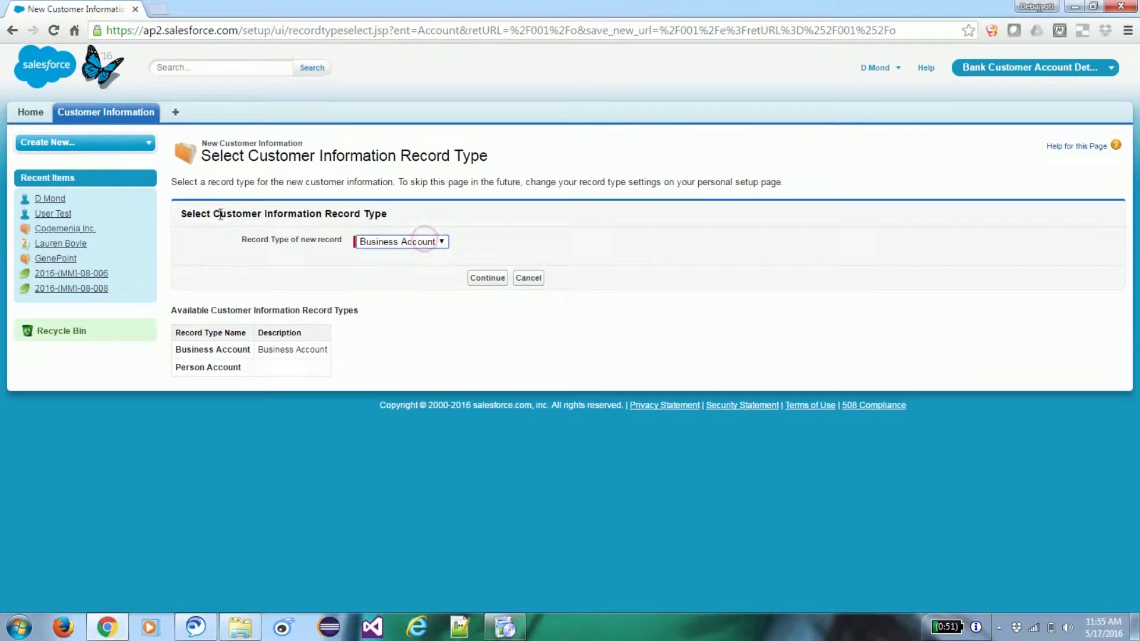
pyautogui.click(416, 242)
pyautogui.click(392, 265)
pyautogui.click(493, 279)
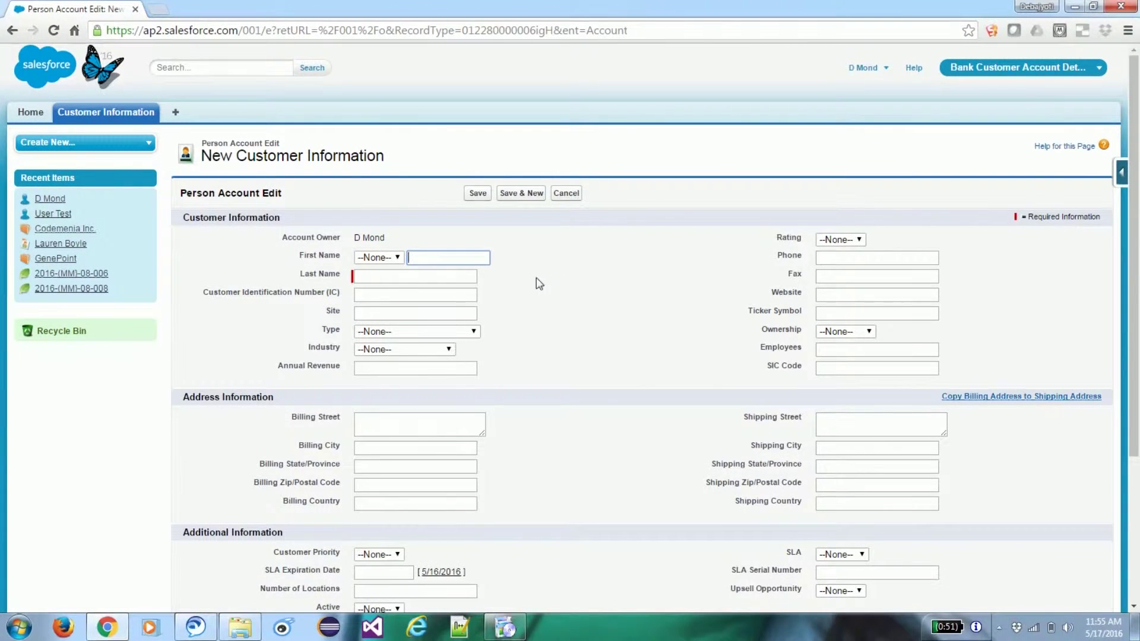
pyautogui.scroll(-1, 538, 283)
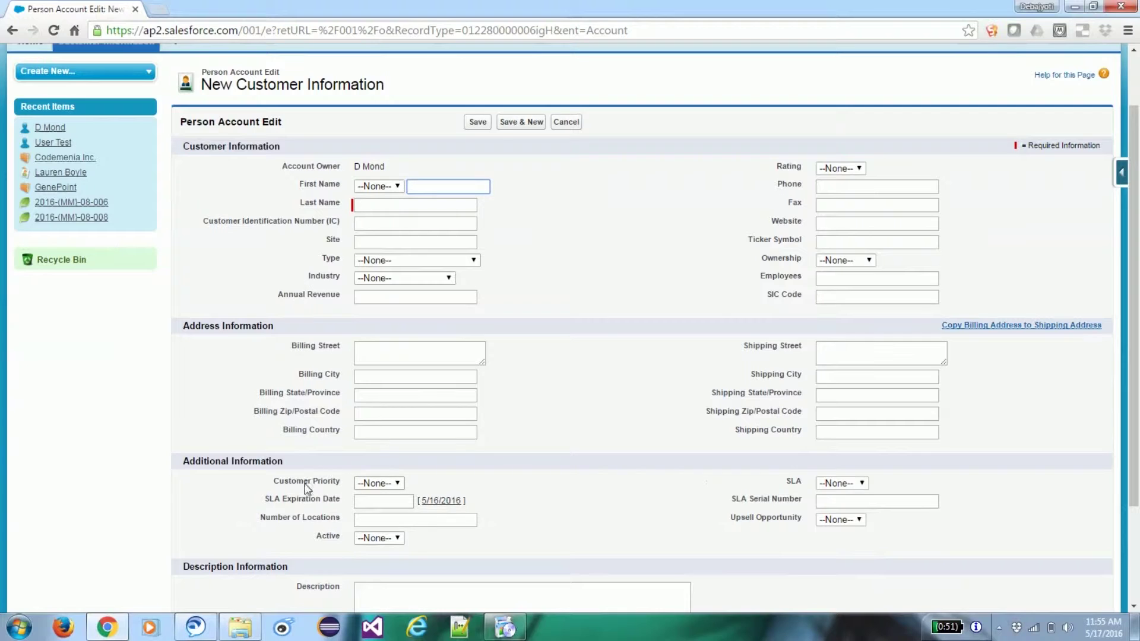
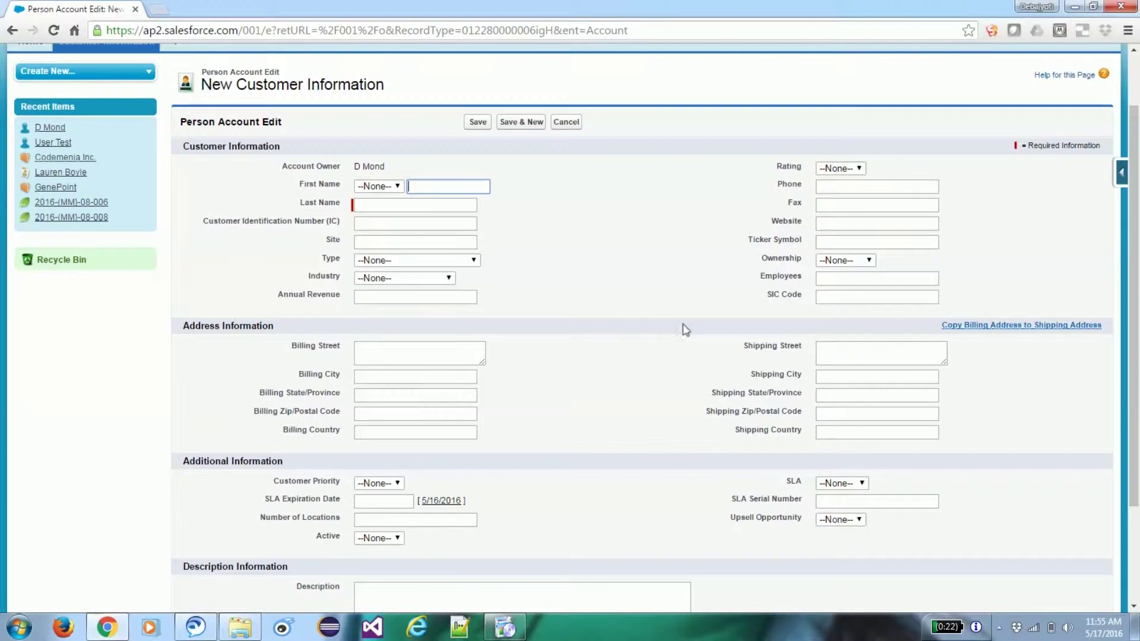
# Step: Open the Account Fields setup page from the Force.com quick-access menu
pyautogui.click(1121, 173)
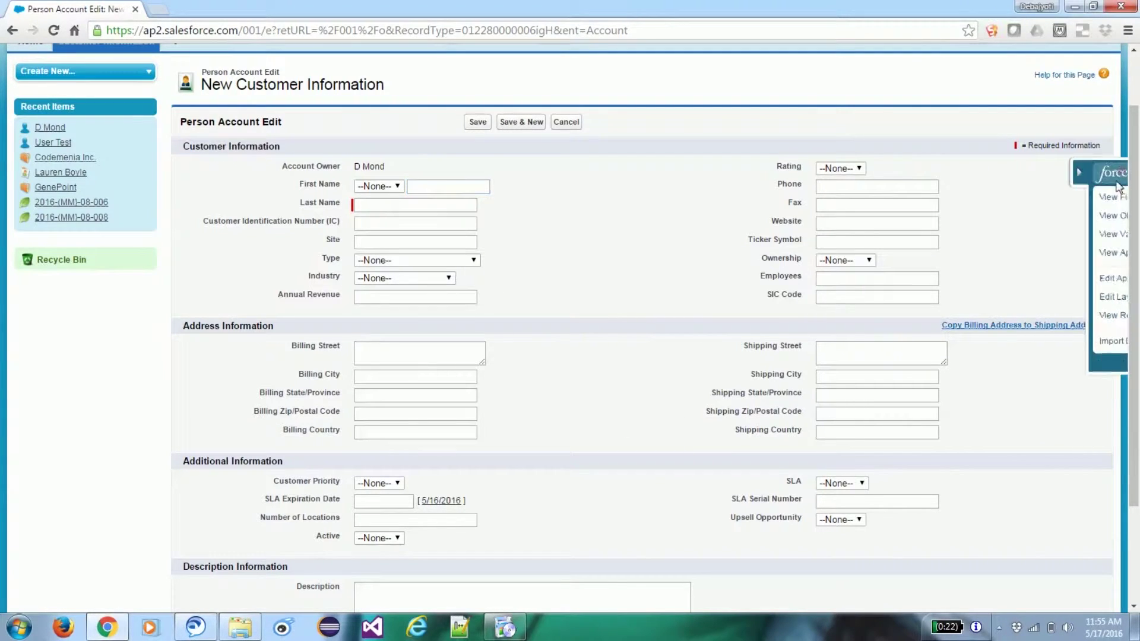
pyautogui.click(987, 200)
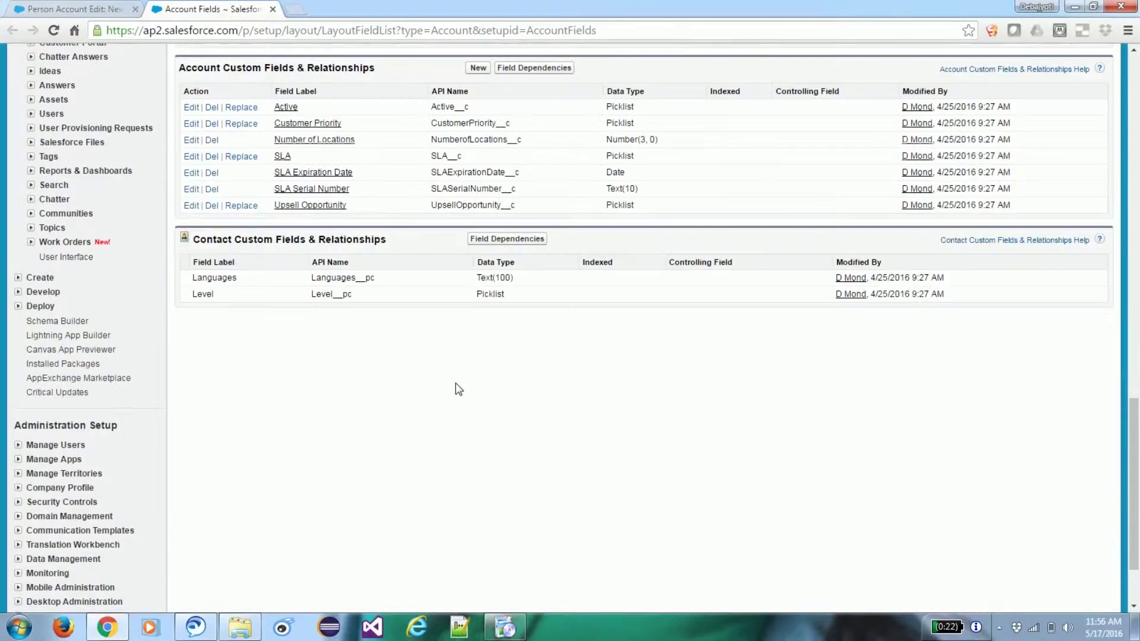
# Step: Create a Date field 'Account Creation date' on Account, added to all page layouts
pyautogui.click(472, 72)
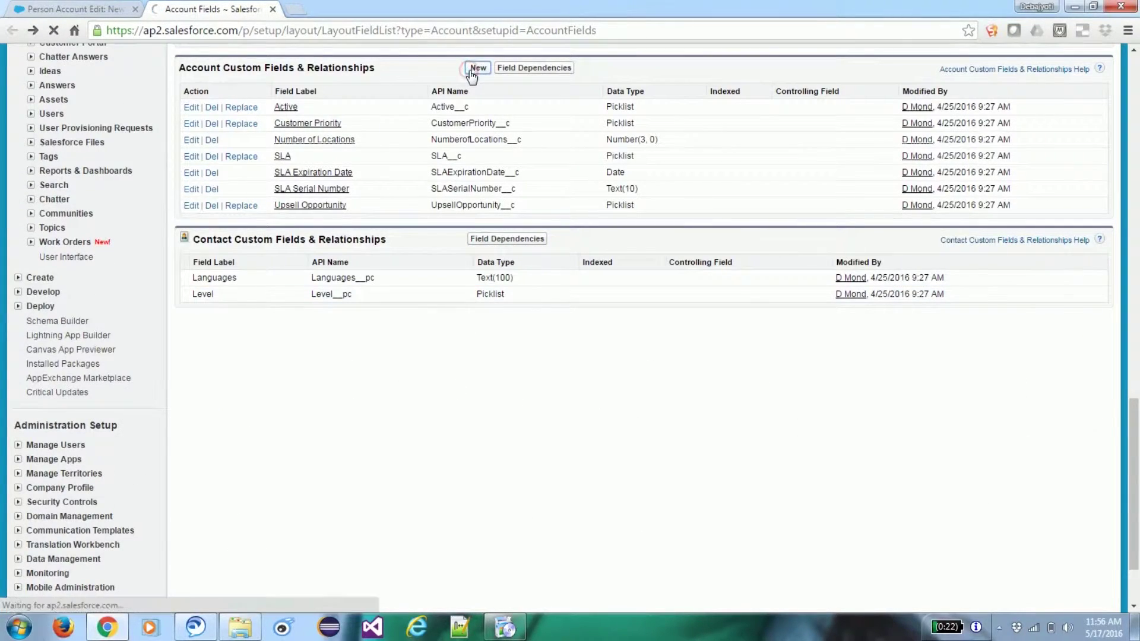
pyautogui.scroll(-4, 271, 243)
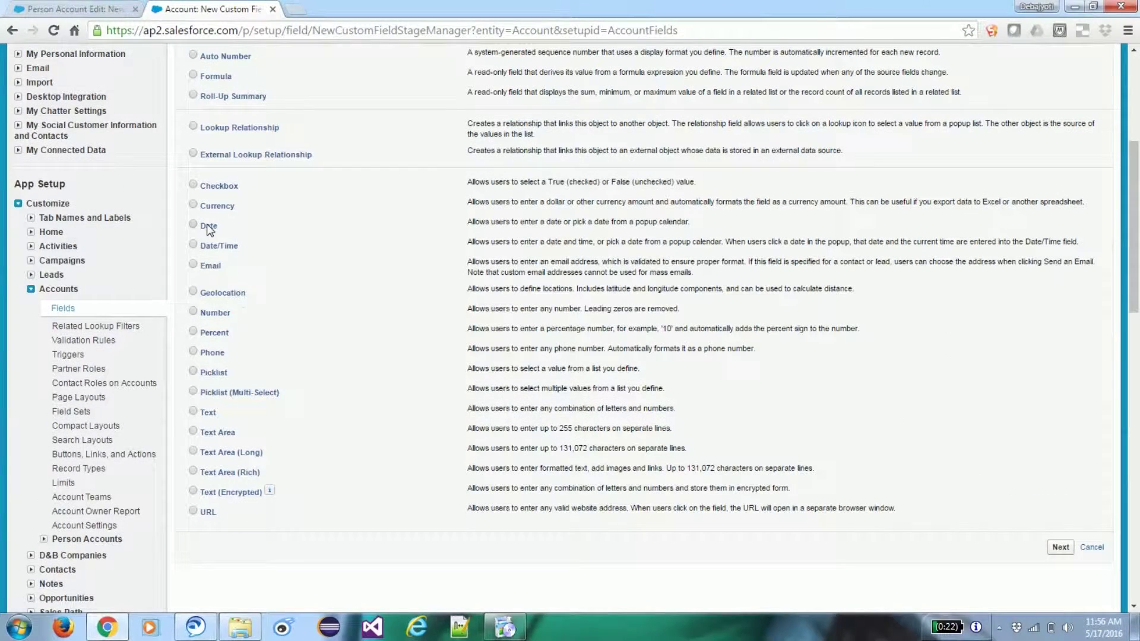
pyautogui.click(1060, 547)
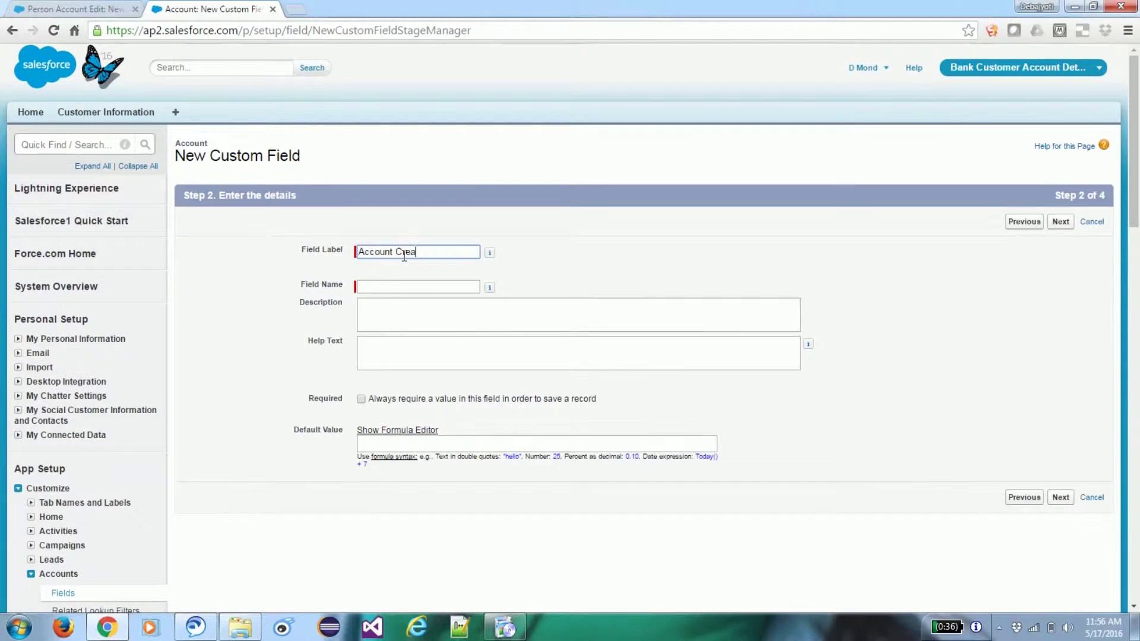
pyautogui.click(431, 283)
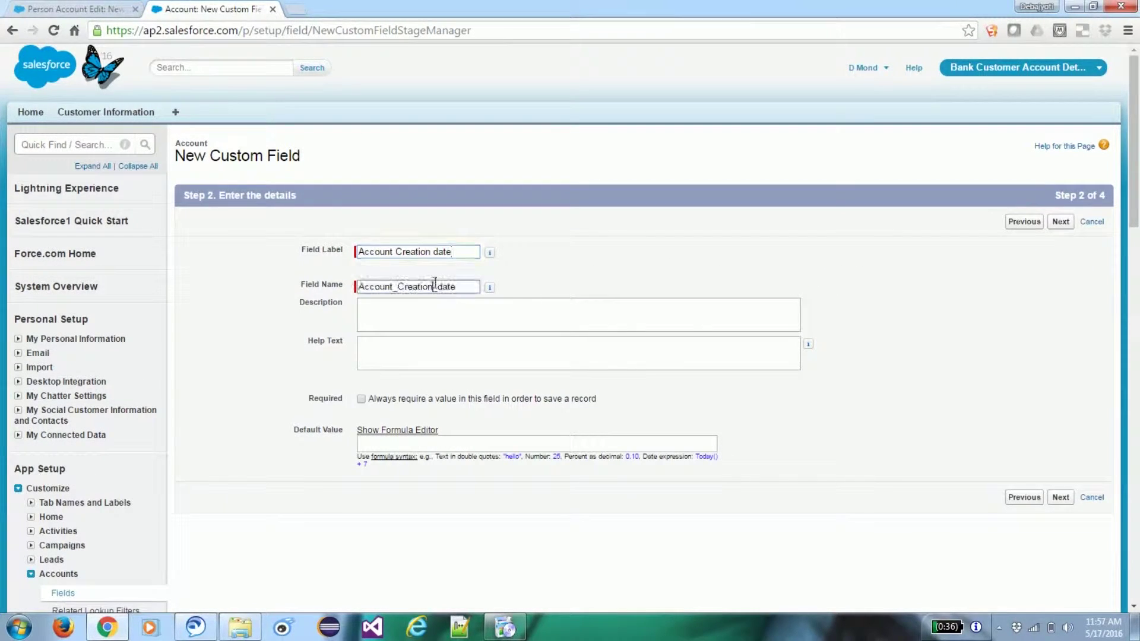
pyautogui.click(1057, 223)
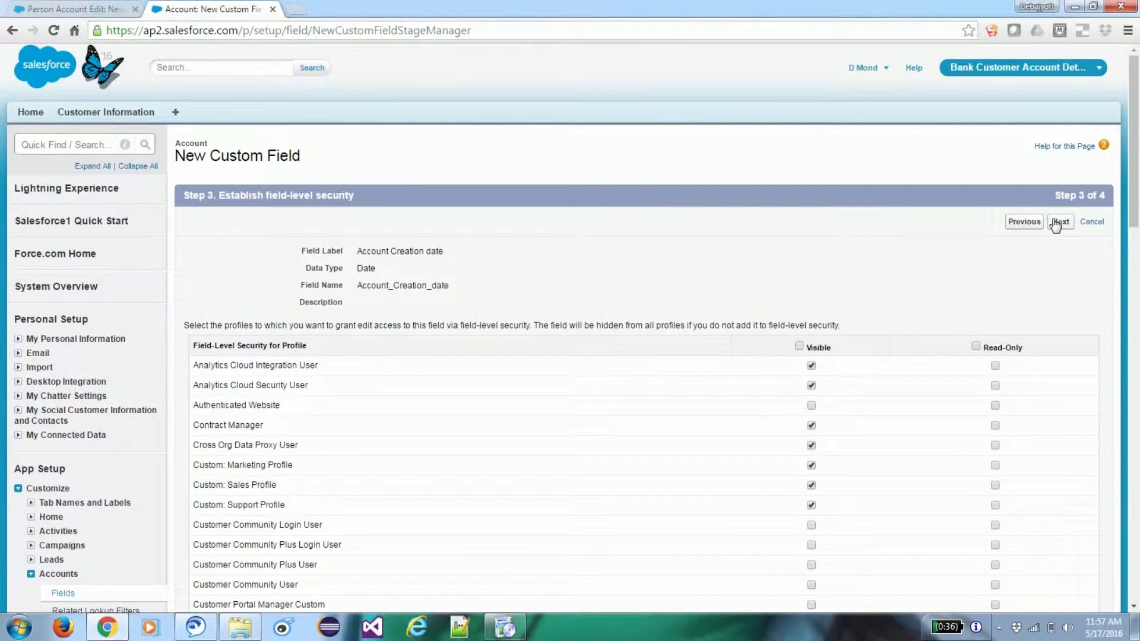
pyautogui.click(1056, 223)
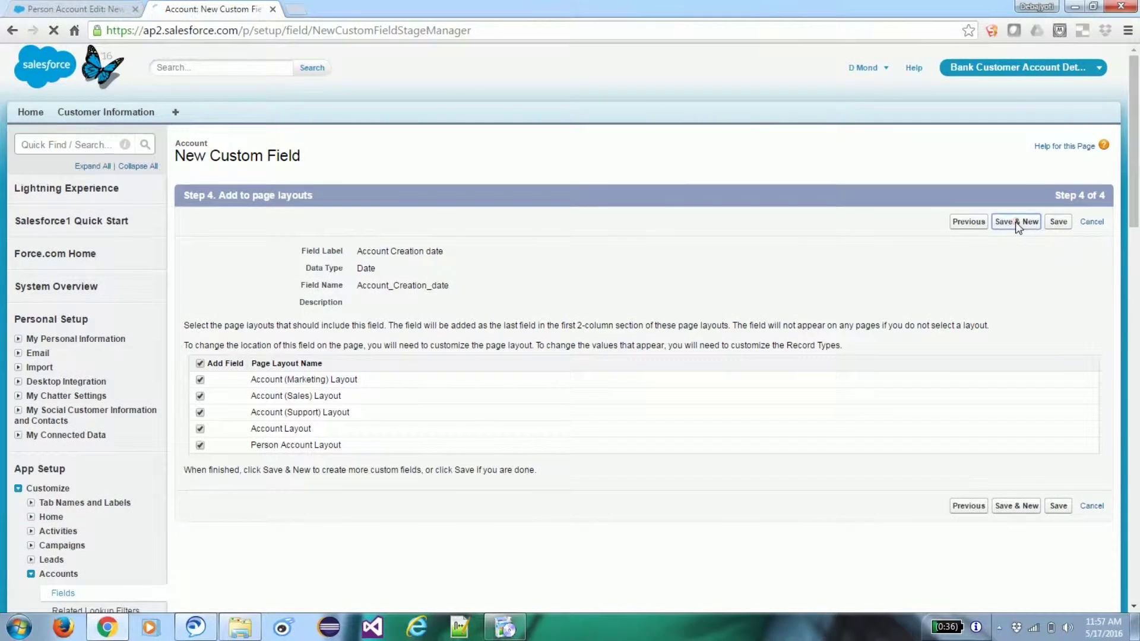
pyautogui.click(1016, 222)
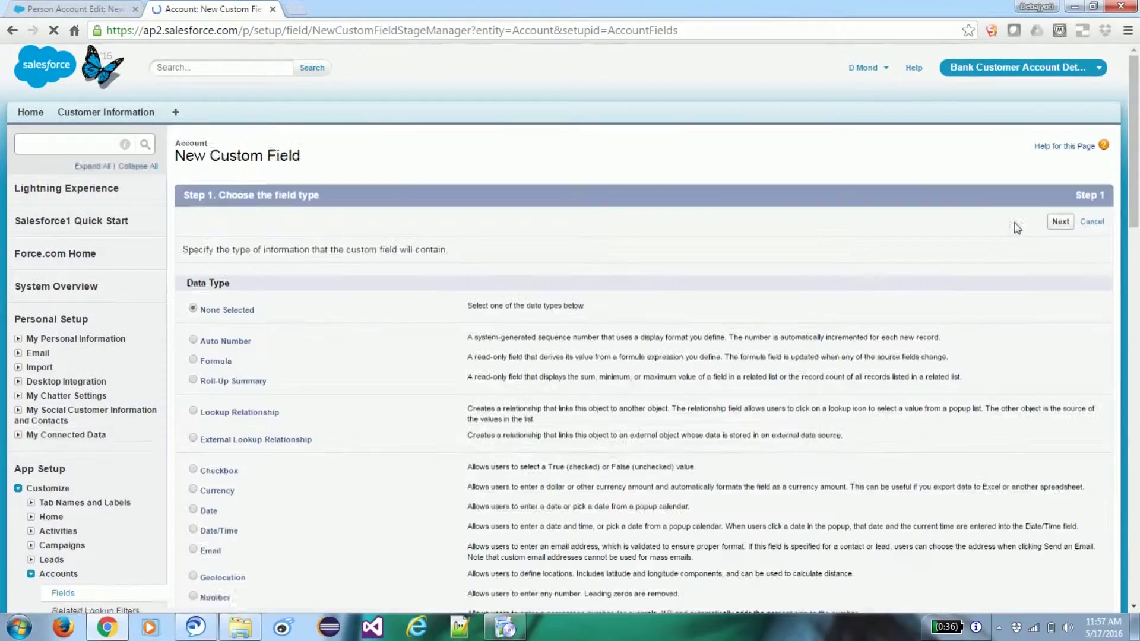
# Step: Add picklist 'Identificatin cetificate Type' with Passport, Voter ID, Ration Card, Adhar Card, Driving License
pyautogui.scroll(-2, 208, 415)
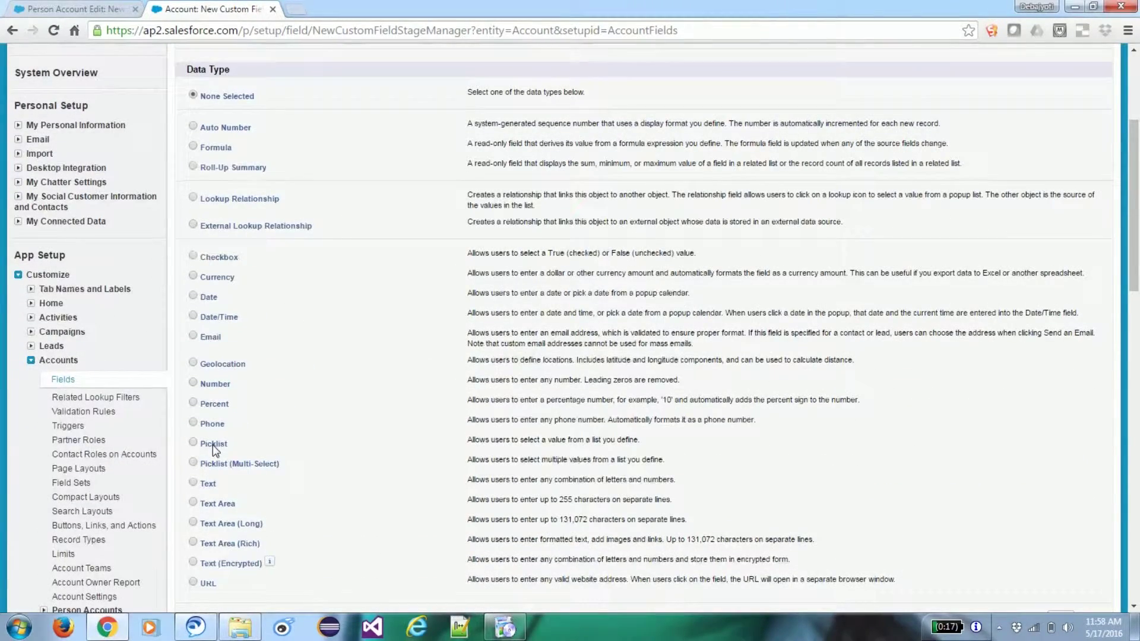
pyautogui.click(212, 444)
pyautogui.scroll(-1, 985, 442)
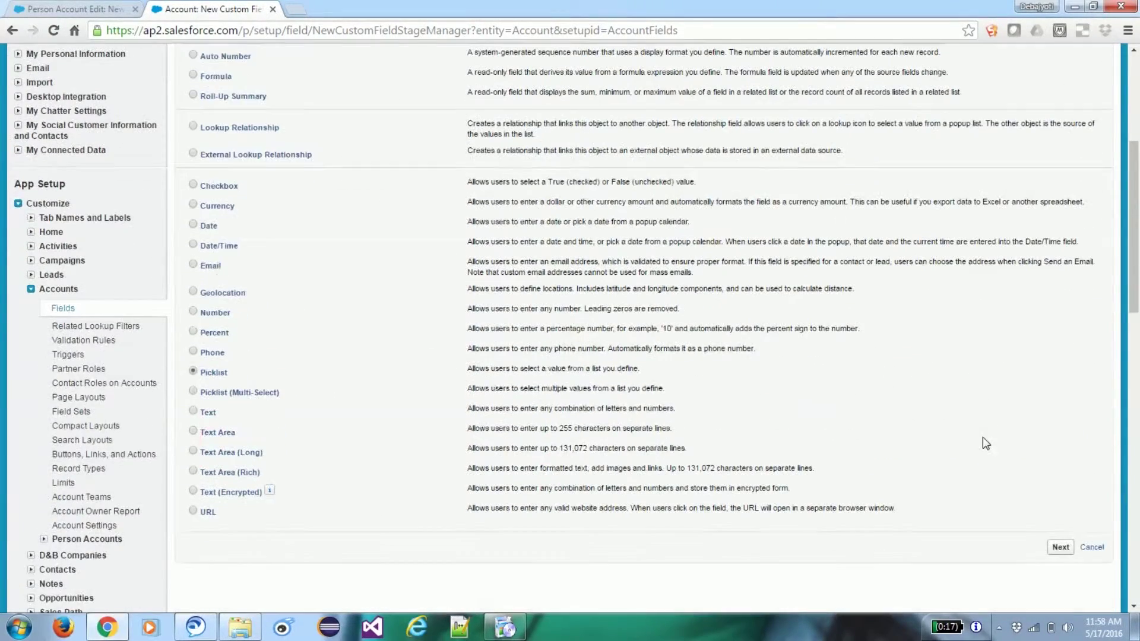
pyautogui.click(1060, 549)
pyautogui.write('Identificatin cetificate Type')
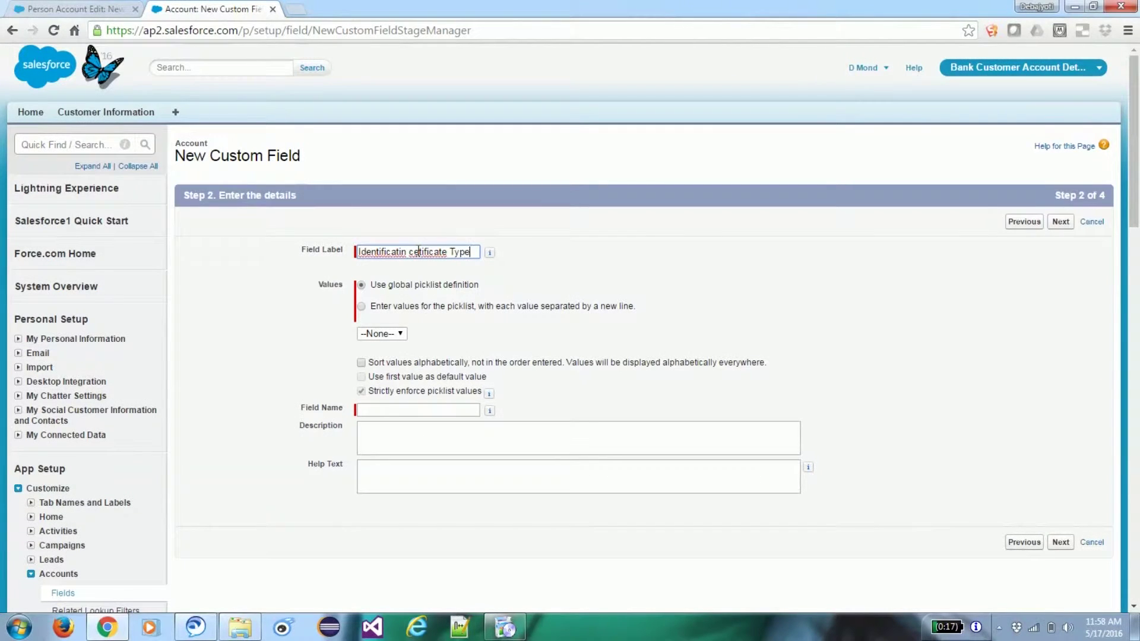
pyautogui.click(424, 306)
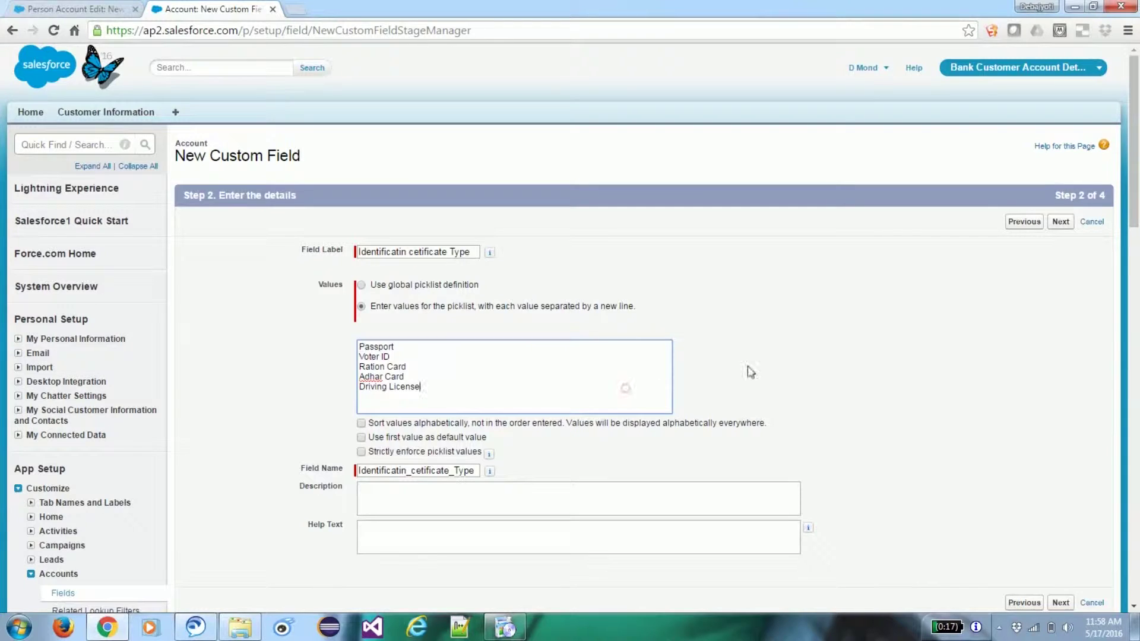
pyautogui.click(1061, 224)
pyautogui.click(1061, 224)
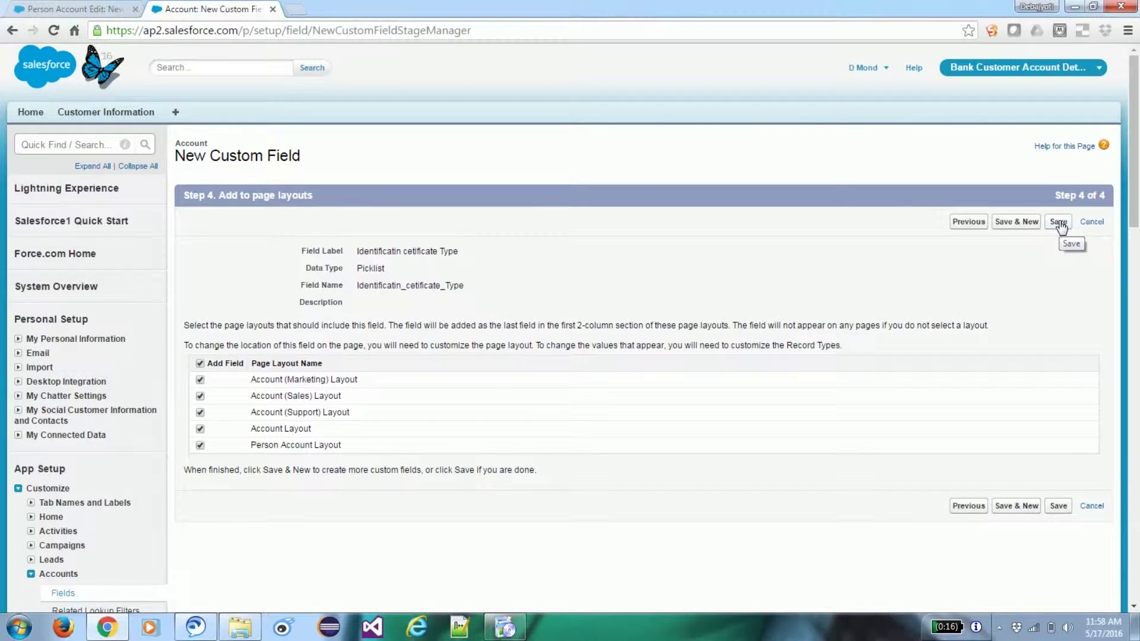
pyautogui.click(1058, 223)
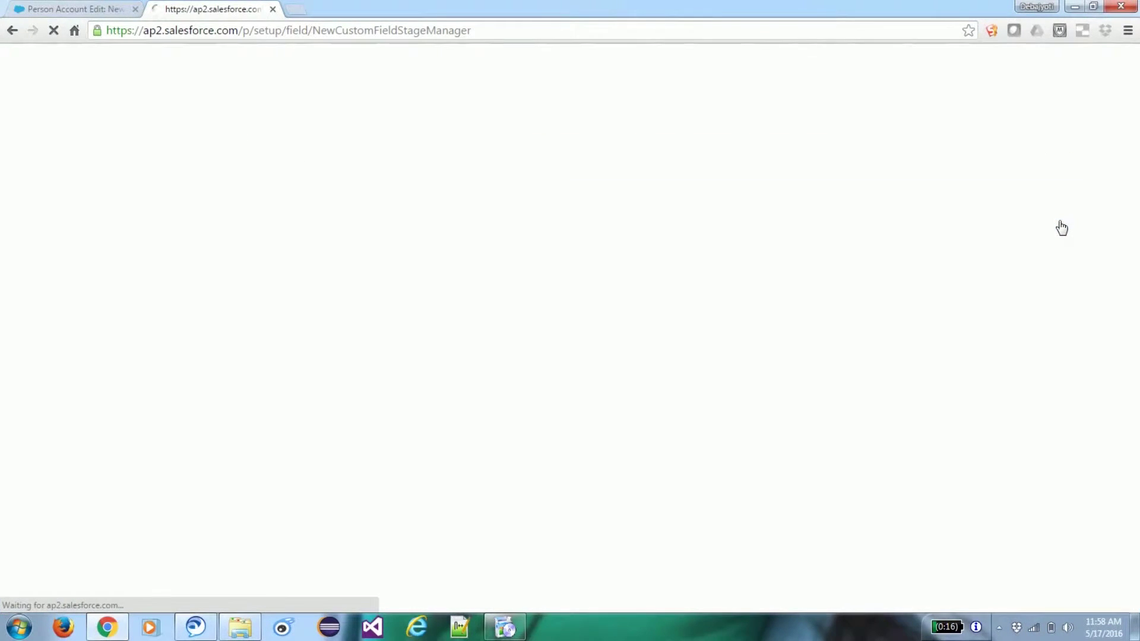
# Step: Go to the Customer Information home and begin a new customer record
pyautogui.click(107, 112)
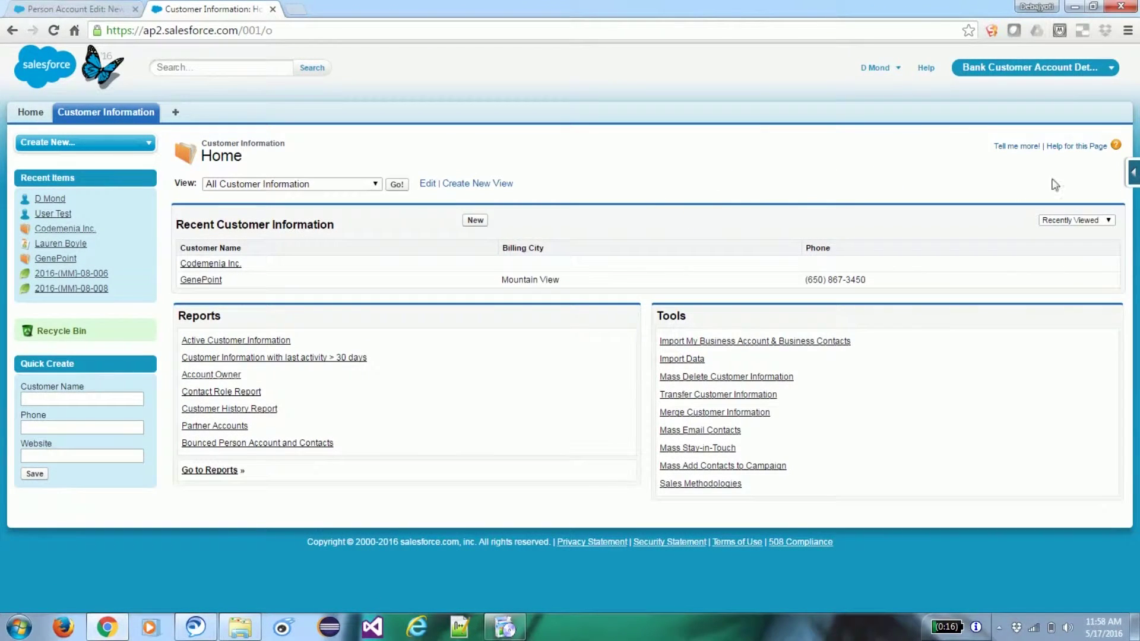
pyautogui.click(1133, 175)
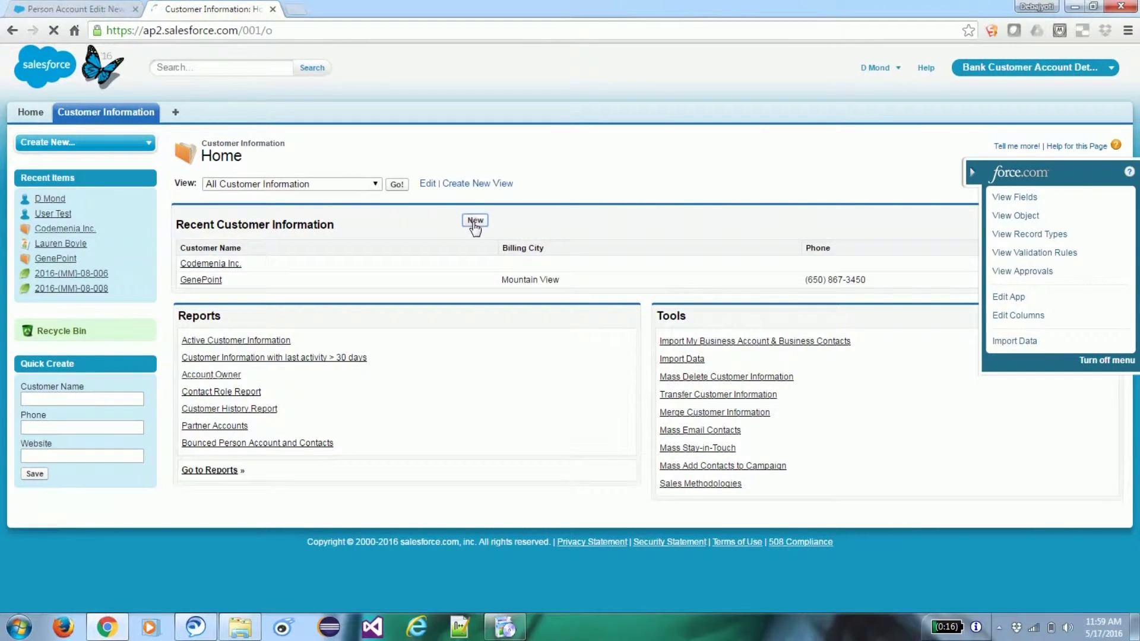
pyautogui.click(475, 221)
# Step: Edit the Person Account Layout via Setup > Customize > Accounts > Person Accounts > Page Layouts
pyautogui.click(878, 69)
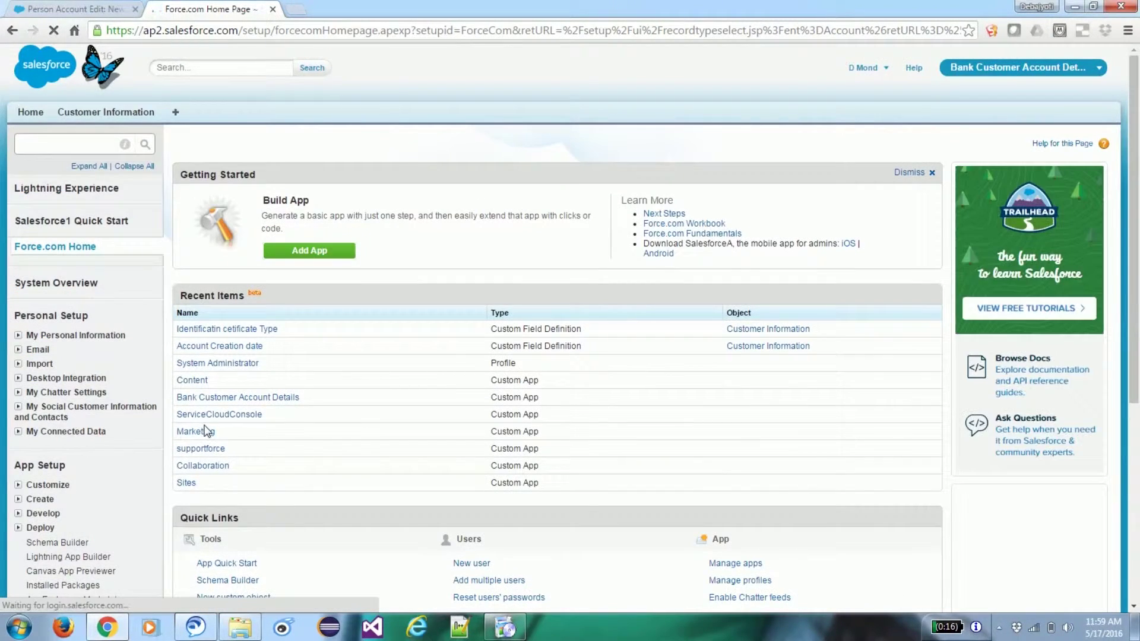
pyautogui.scroll(-1, 206, 432)
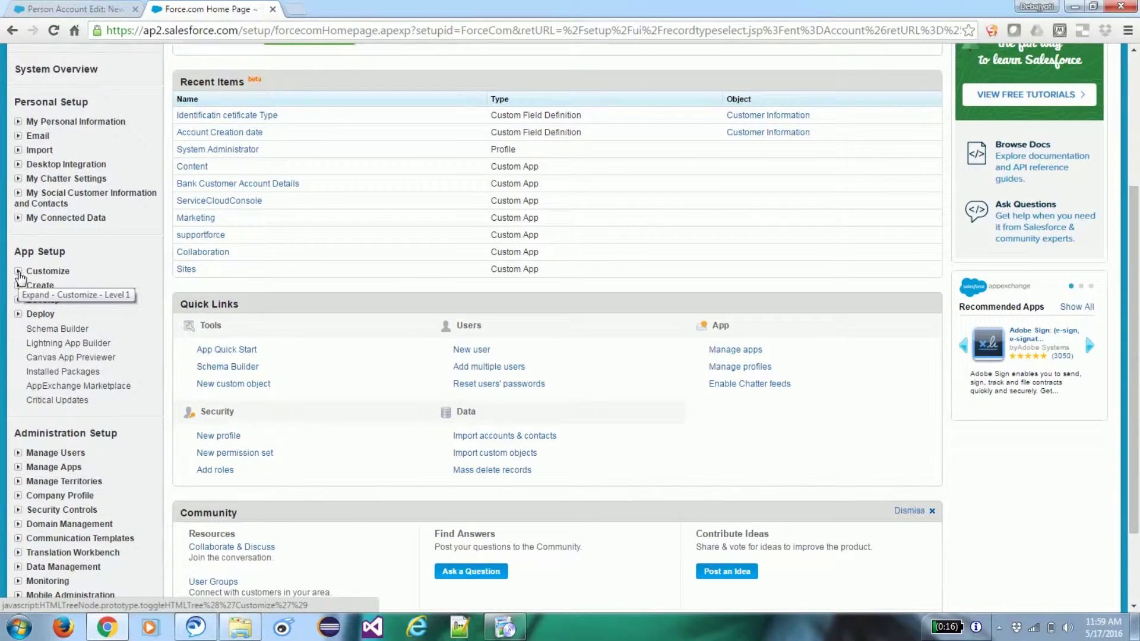
pyautogui.click(19, 272)
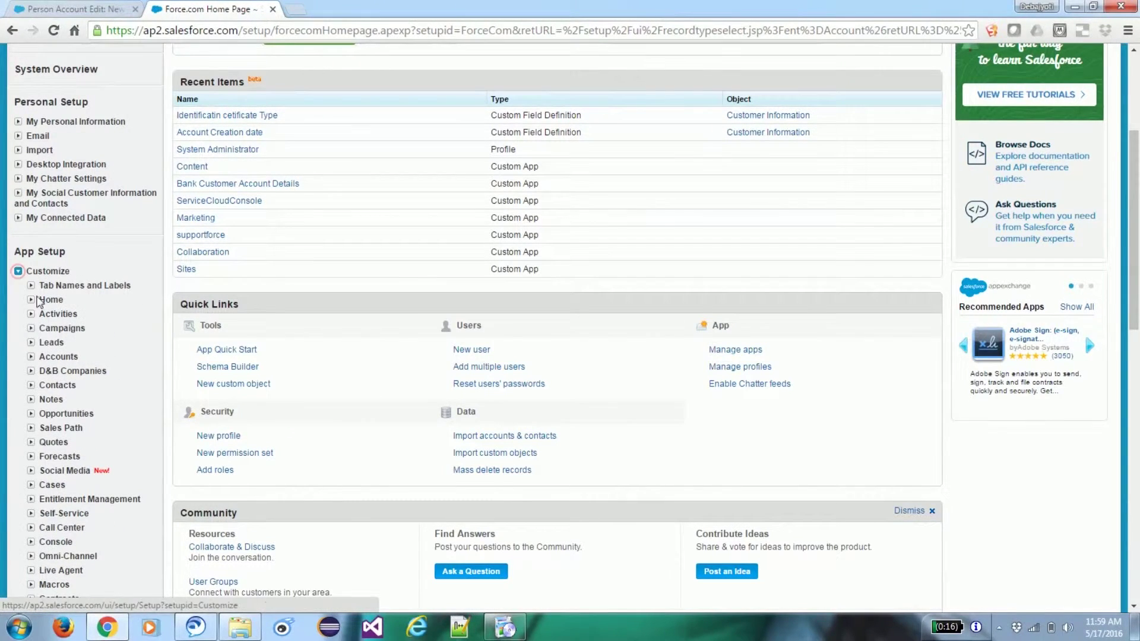
pyautogui.click(33, 358)
pyautogui.scroll(-3, 35, 374)
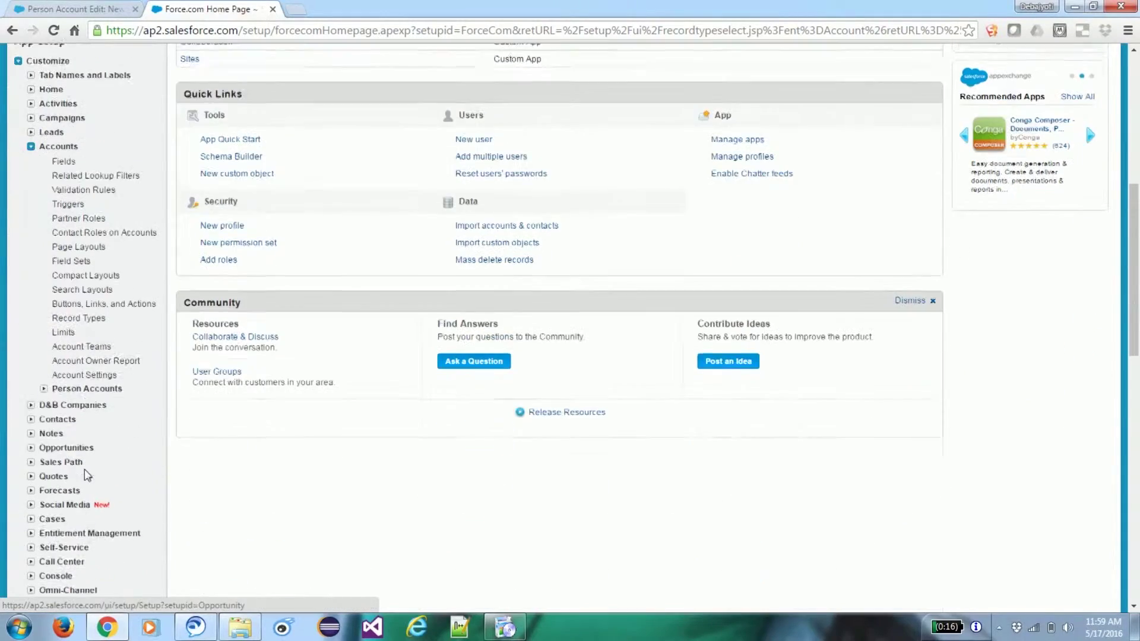
pyautogui.click(44, 386)
pyautogui.click(107, 401)
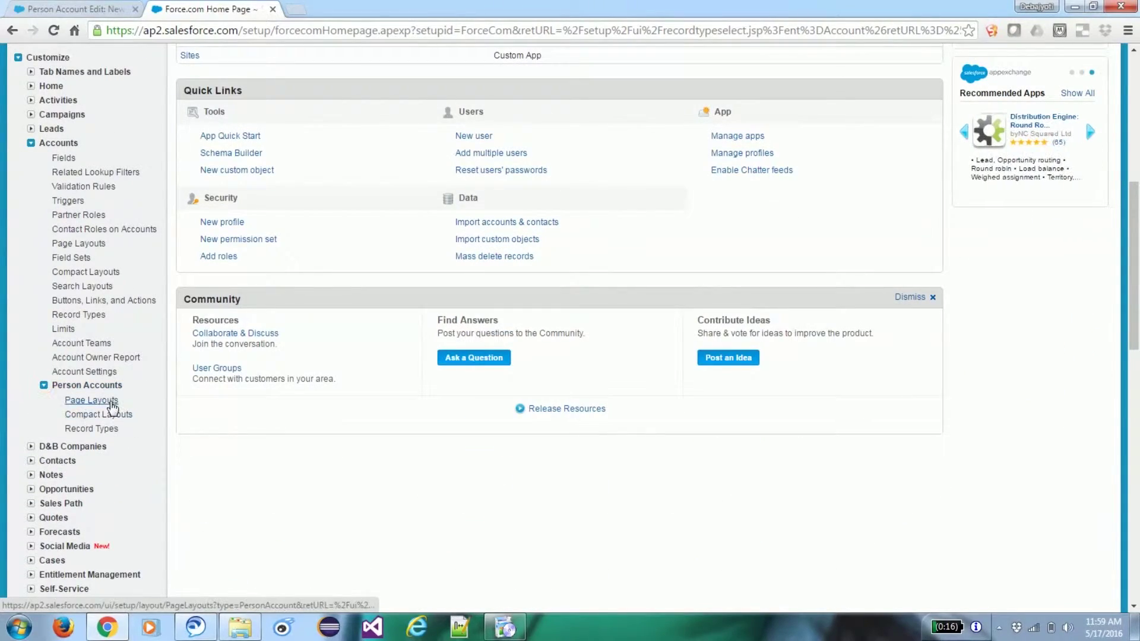
pyautogui.click(192, 257)
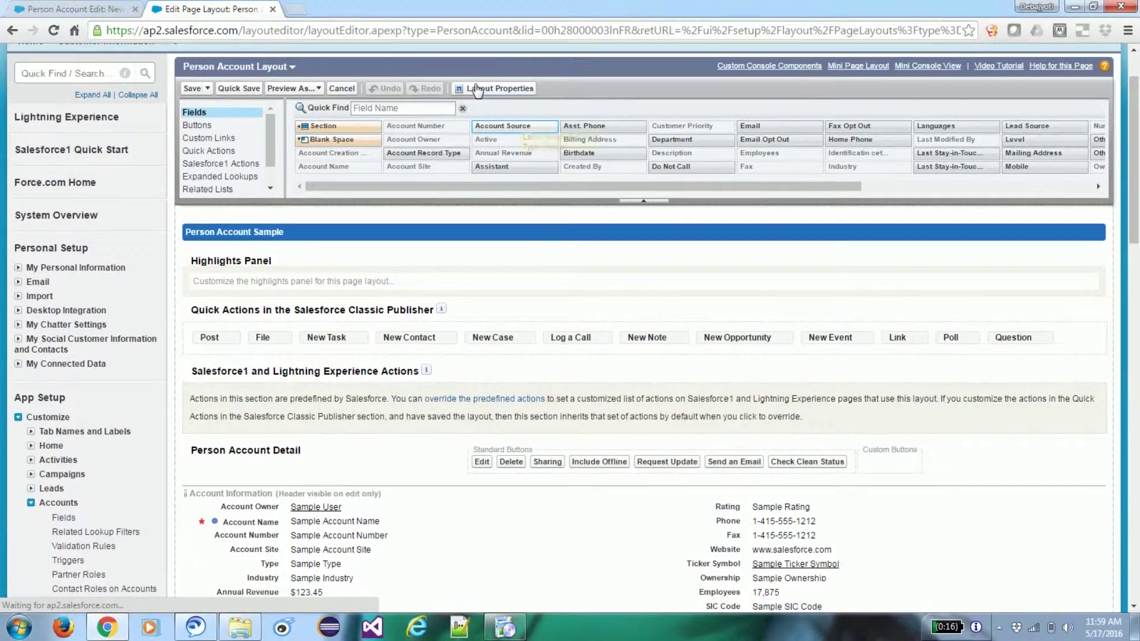
# Step: Rename the layout to Customer Information Layout in its properties
pyautogui.click(477, 89)
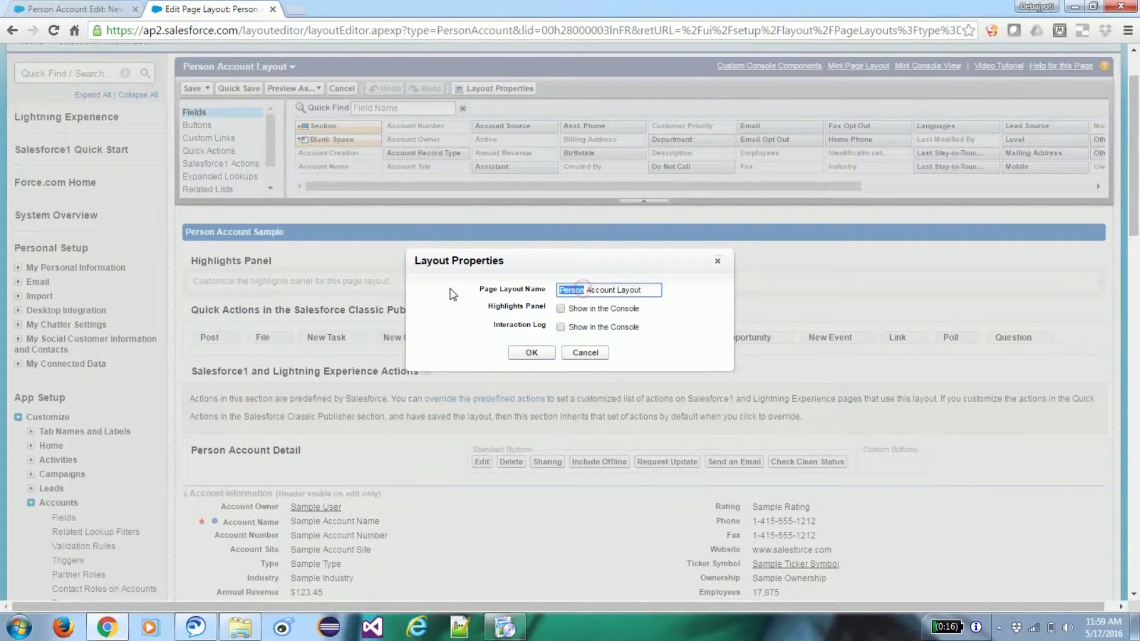
pyautogui.write('Customer Informati')
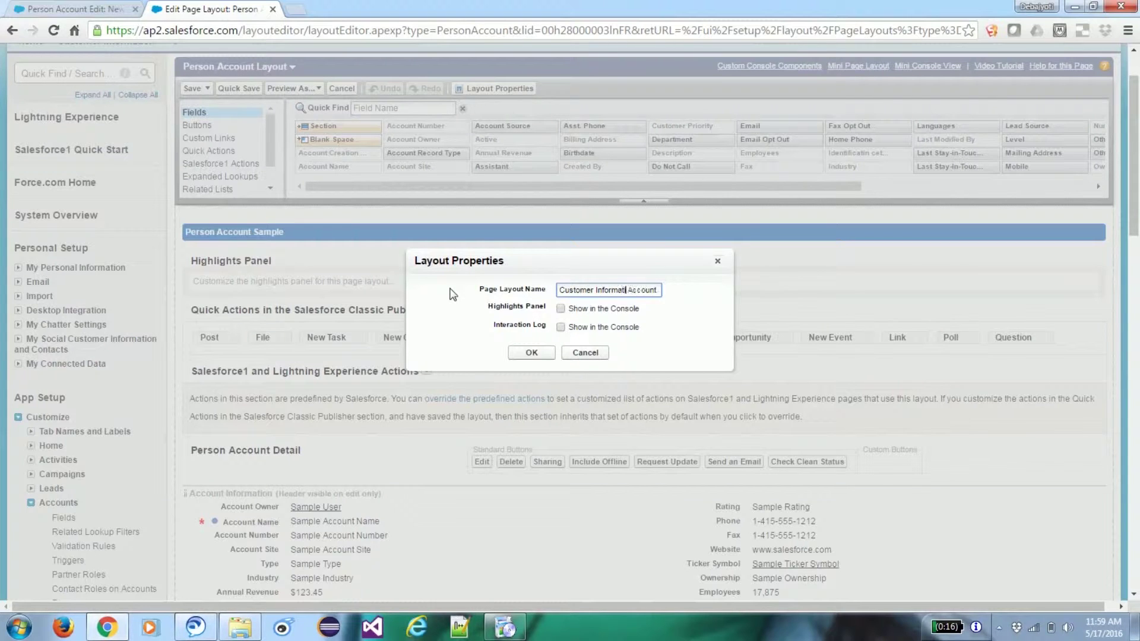
pyautogui.click(542, 355)
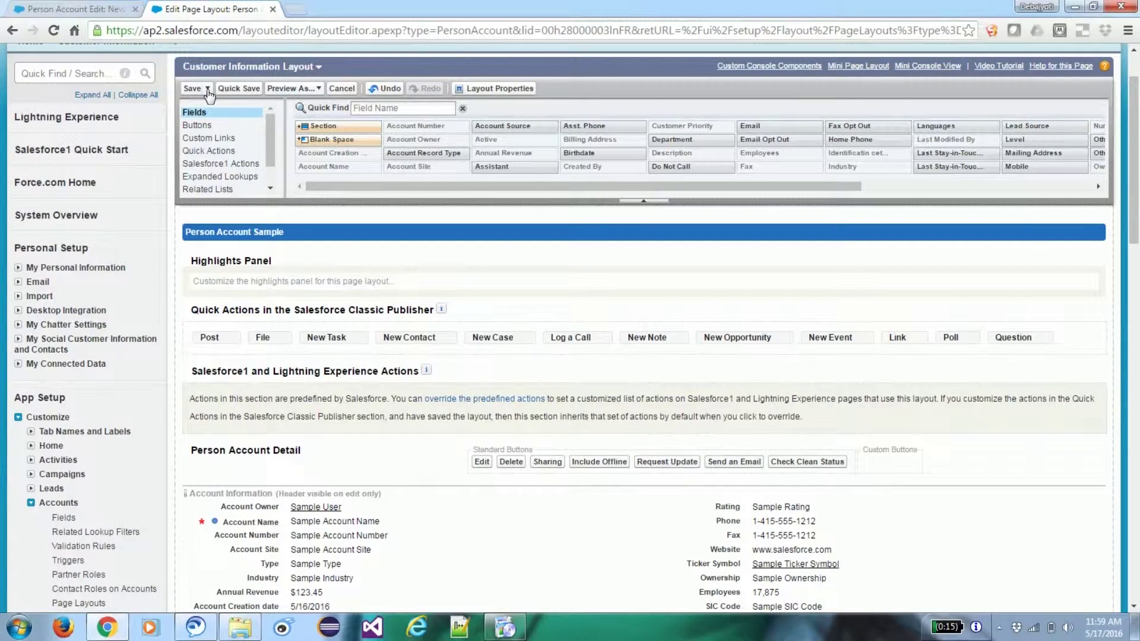
# Step: Save the layout as a new one, removing the 'Copy of ' prefix from its name
pyautogui.click(207, 89)
pyautogui.click(205, 105)
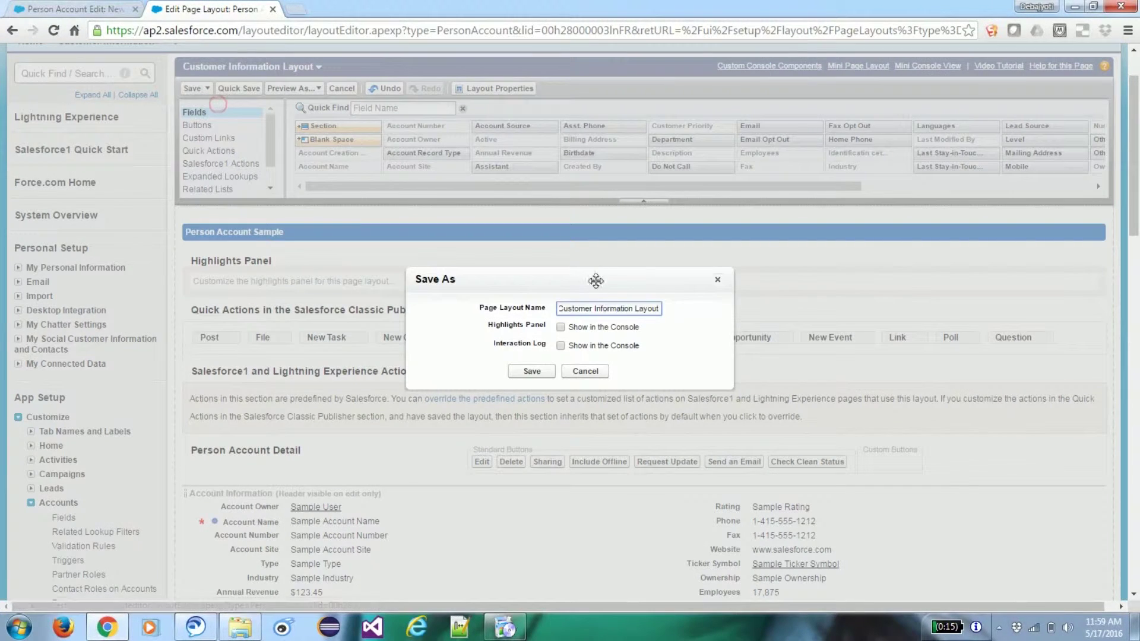
pyautogui.moveTo(582, 313); pyautogui.dragTo(523, 319)
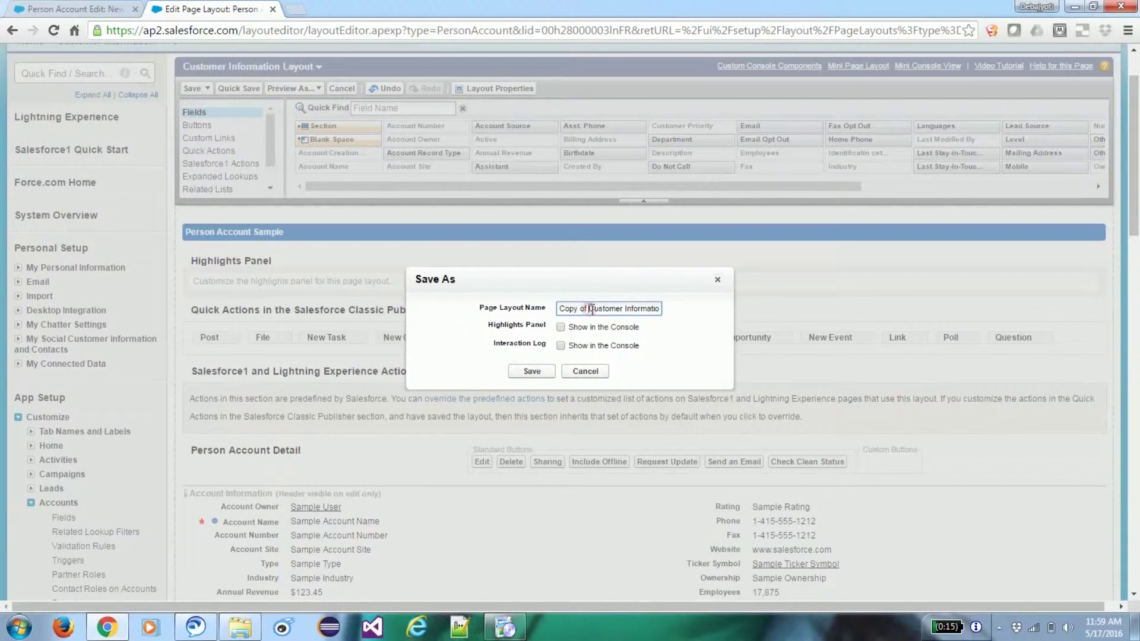
pyautogui.click(576, 372)
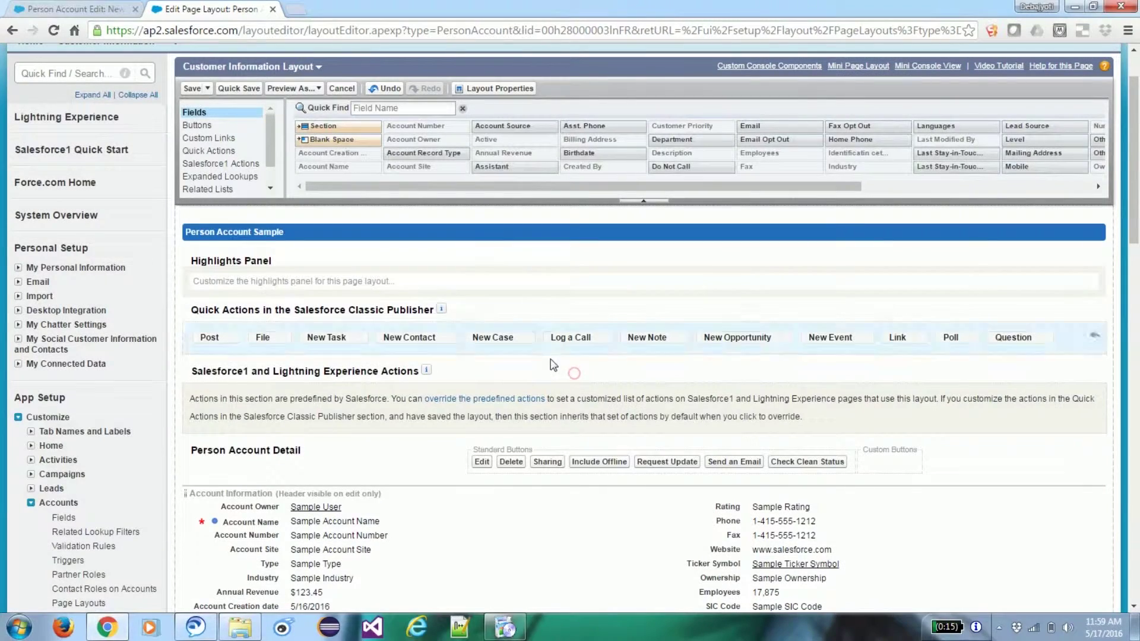
pyautogui.click(208, 89)
pyautogui.click(215, 104)
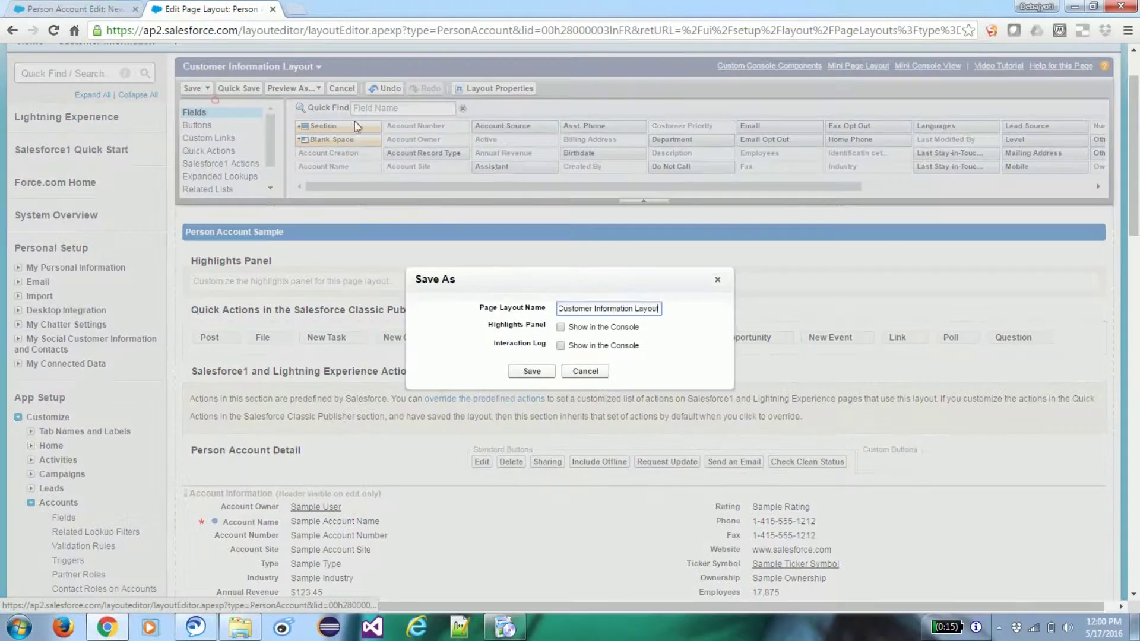
pyautogui.moveTo(587, 307); pyautogui.dragTo(513, 312)
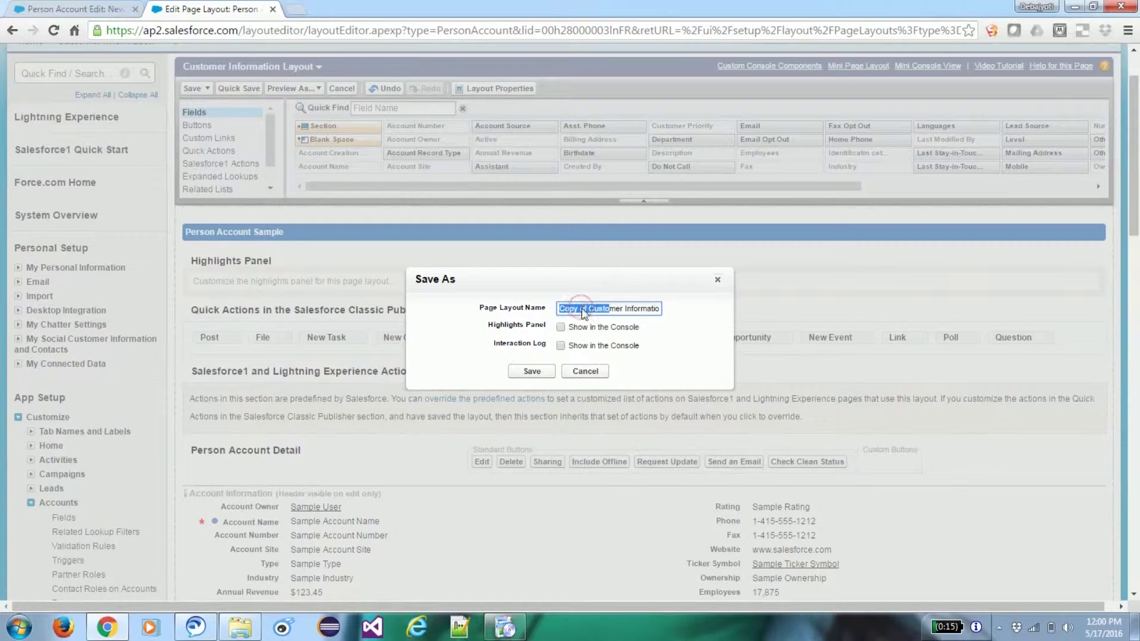
pyautogui.moveTo(589, 304); pyautogui.dragTo(528, 310)
pyautogui.press('BackSpace')
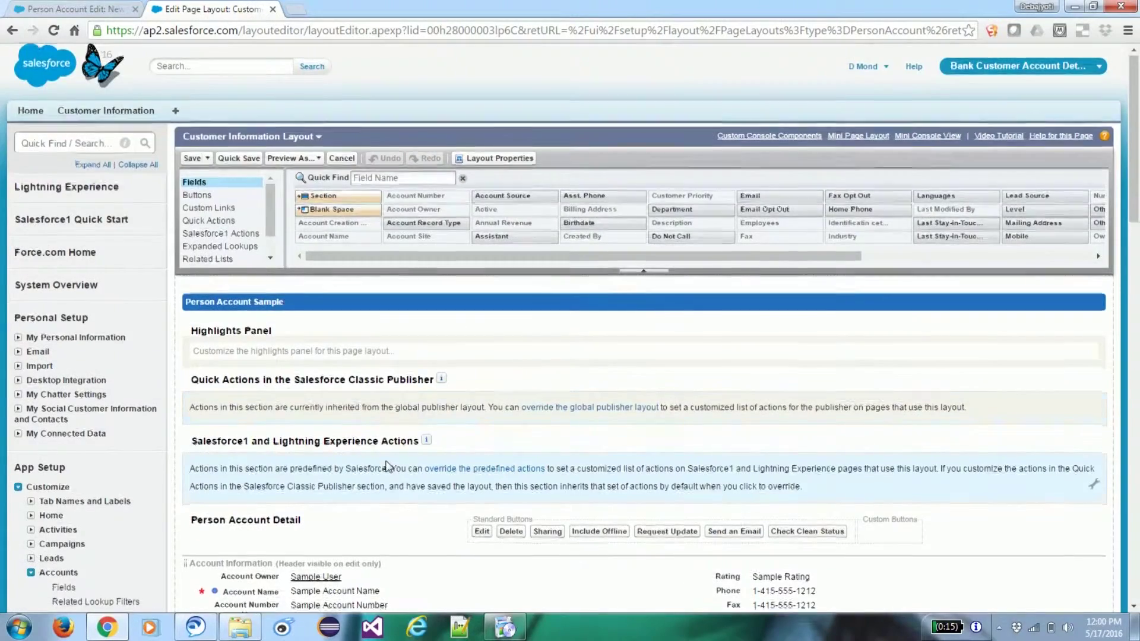
# Step: Move certificate type into Account Information and Account Creation date into Additional Information
pyautogui.scroll(-5, 391, 439)
pyautogui.moveTo(286, 339); pyautogui.dragTo(245, 267)
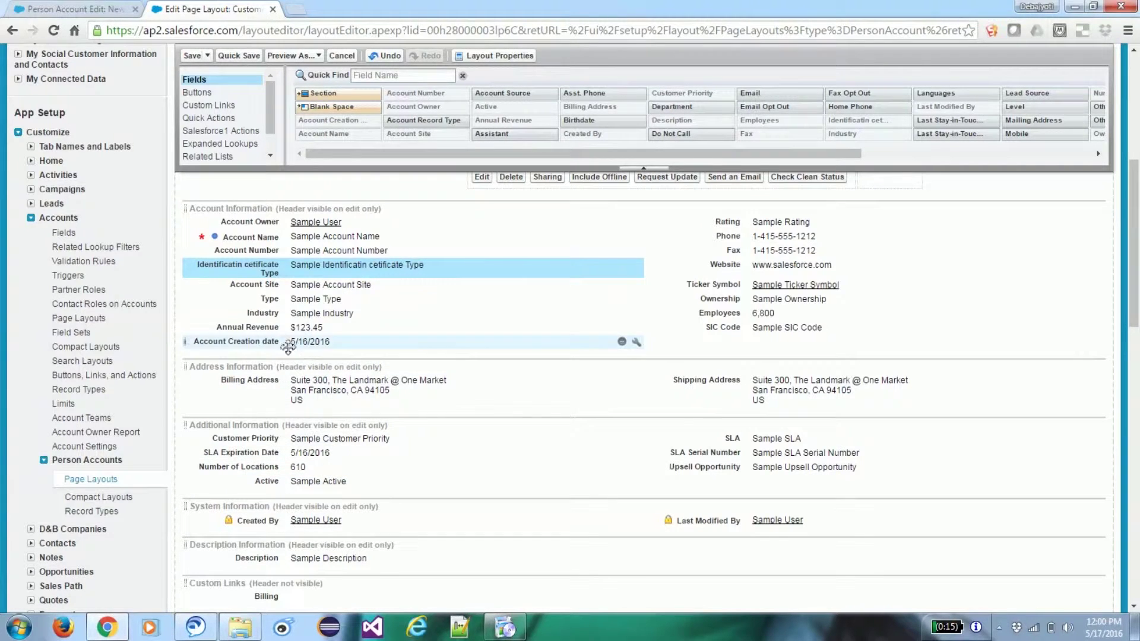
pyautogui.moveTo(287, 340); pyautogui.dragTo(298, 479)
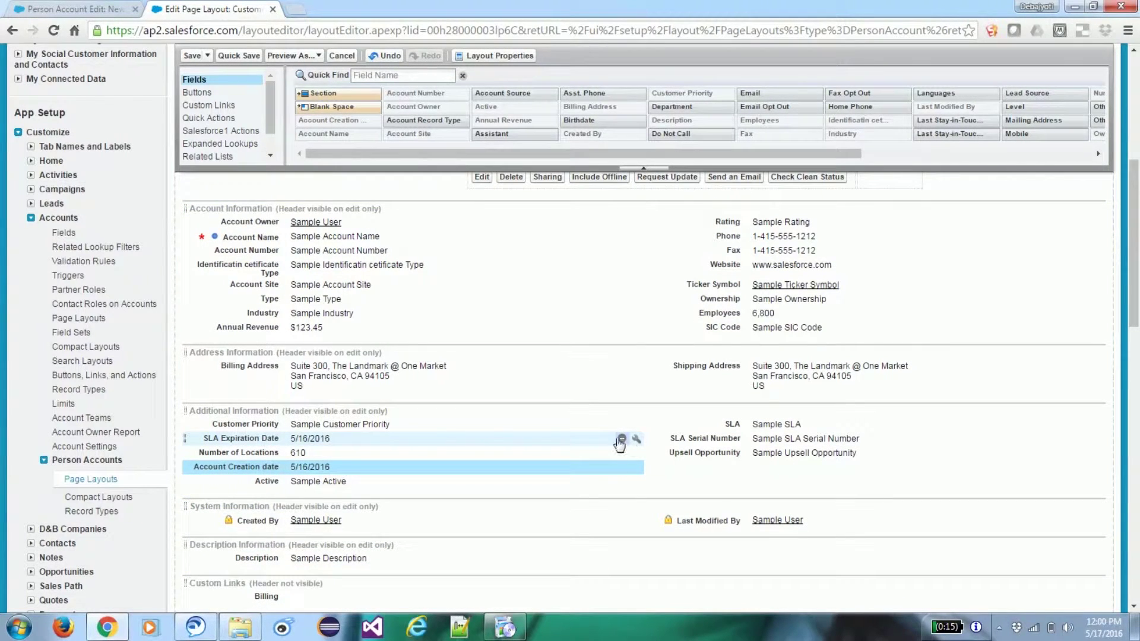
# Step: Remove SLA Expiration Date, Number of Locations, SLA, SLA Serial Number and Upsell Opportunity
pyautogui.click(620, 440)
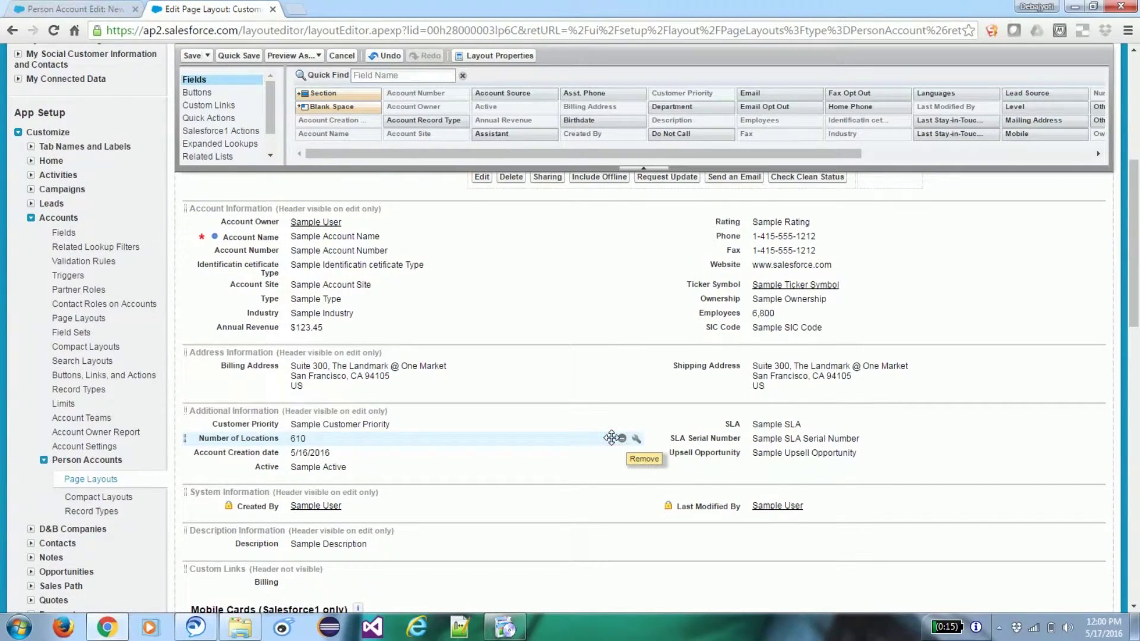
pyautogui.click(622, 439)
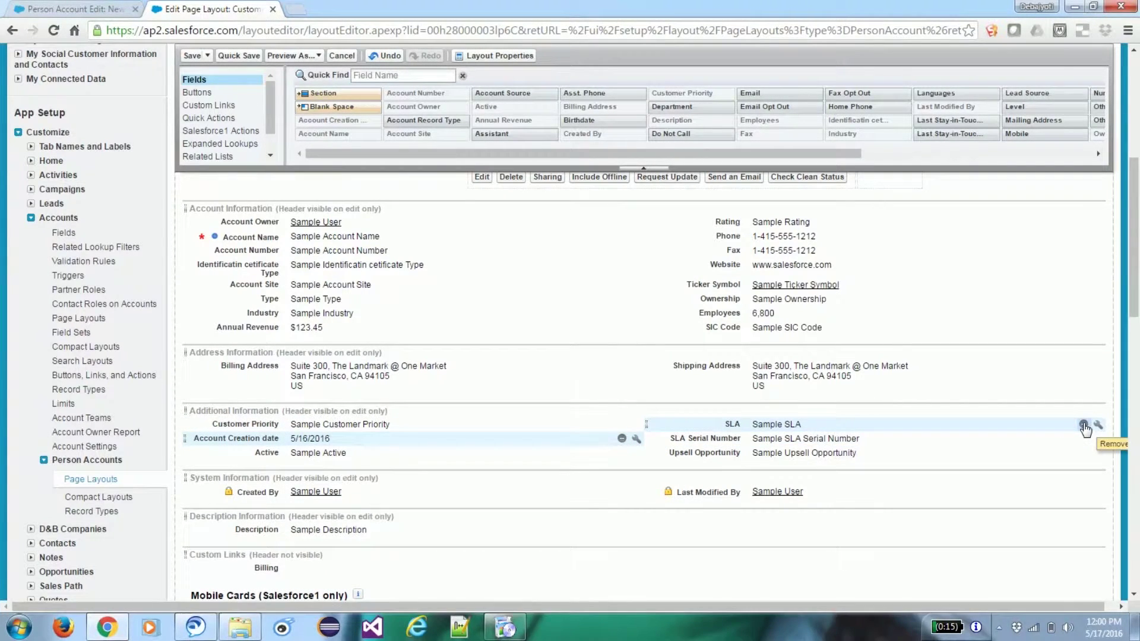
pyautogui.click(1083, 425)
pyautogui.click(1084, 425)
pyautogui.click(1083, 425)
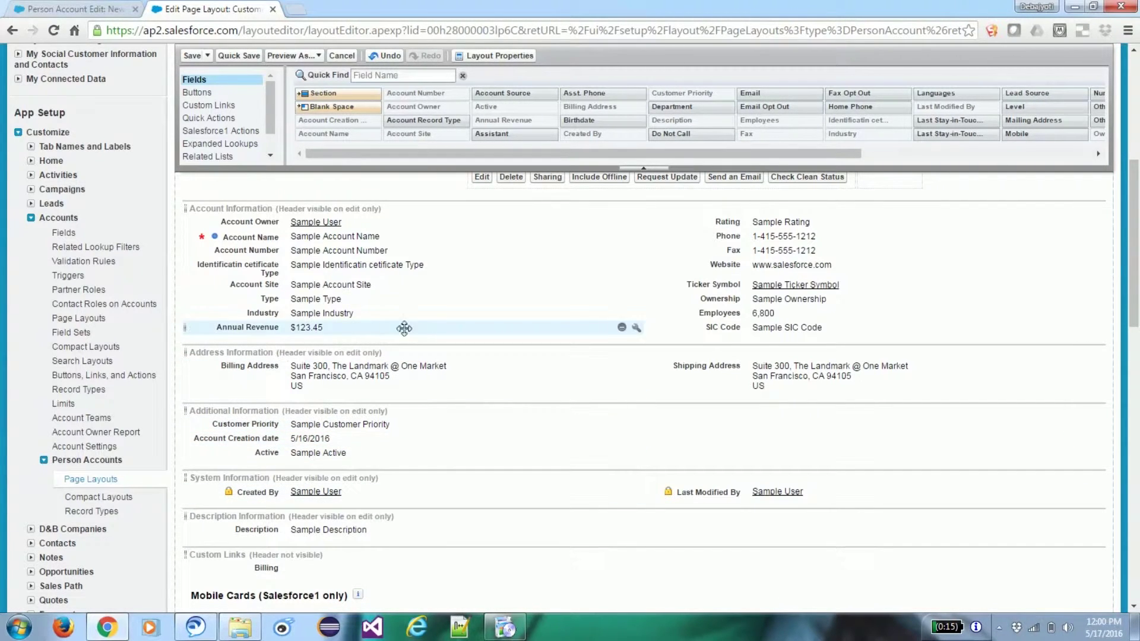
# Step: Remove Annual Revenue, Industry, Type, Account Site, Ticker Symbol, Ownership, Employees, SIC Code, then save
pyautogui.click(621, 328)
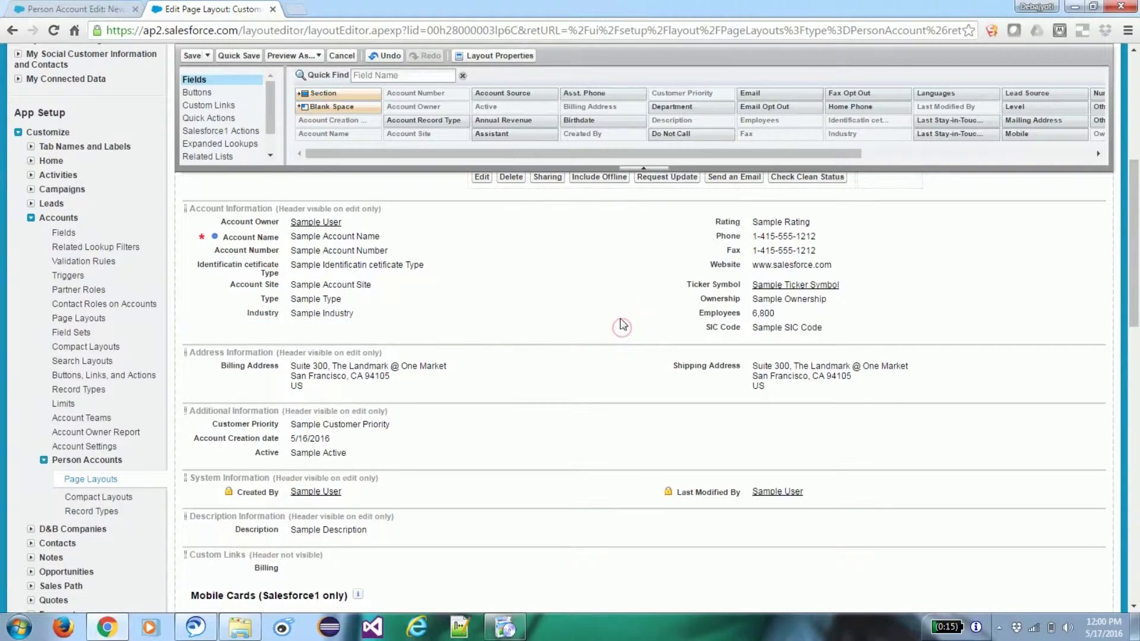
pyautogui.click(622, 313)
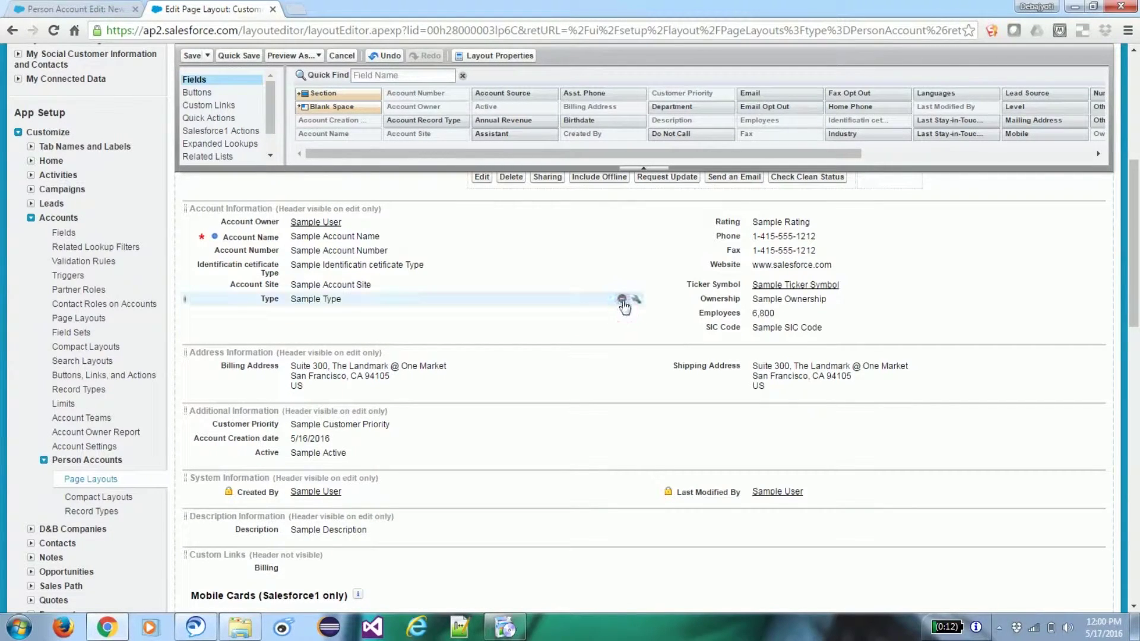
pyautogui.click(622, 299)
pyautogui.click(622, 285)
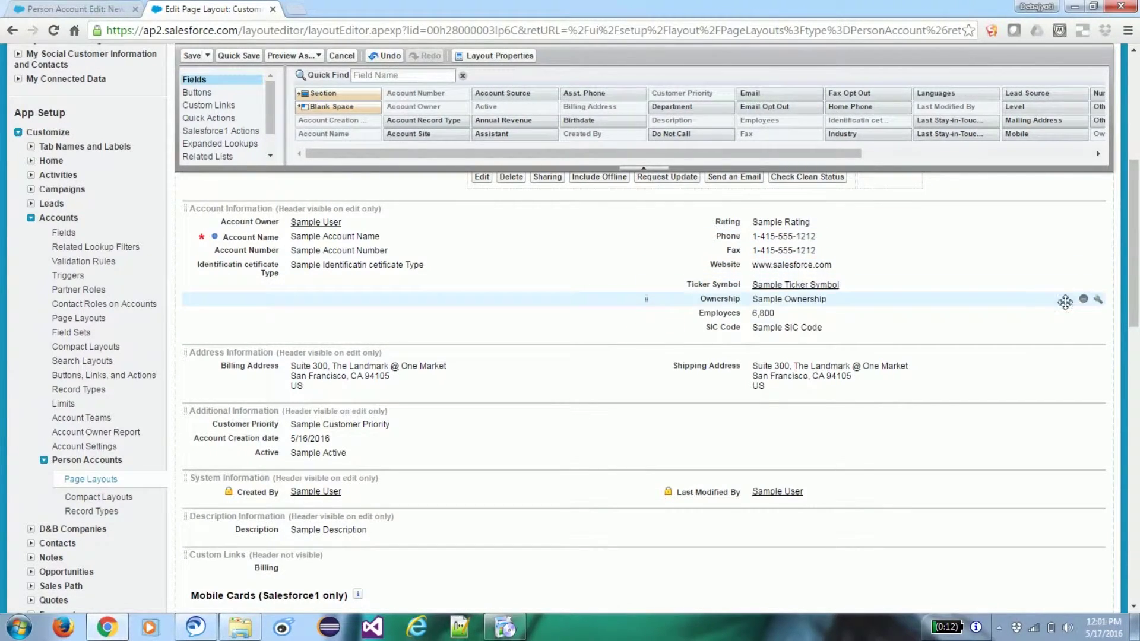
pyautogui.click(1082, 313)
pyautogui.click(1082, 298)
pyautogui.click(1082, 286)
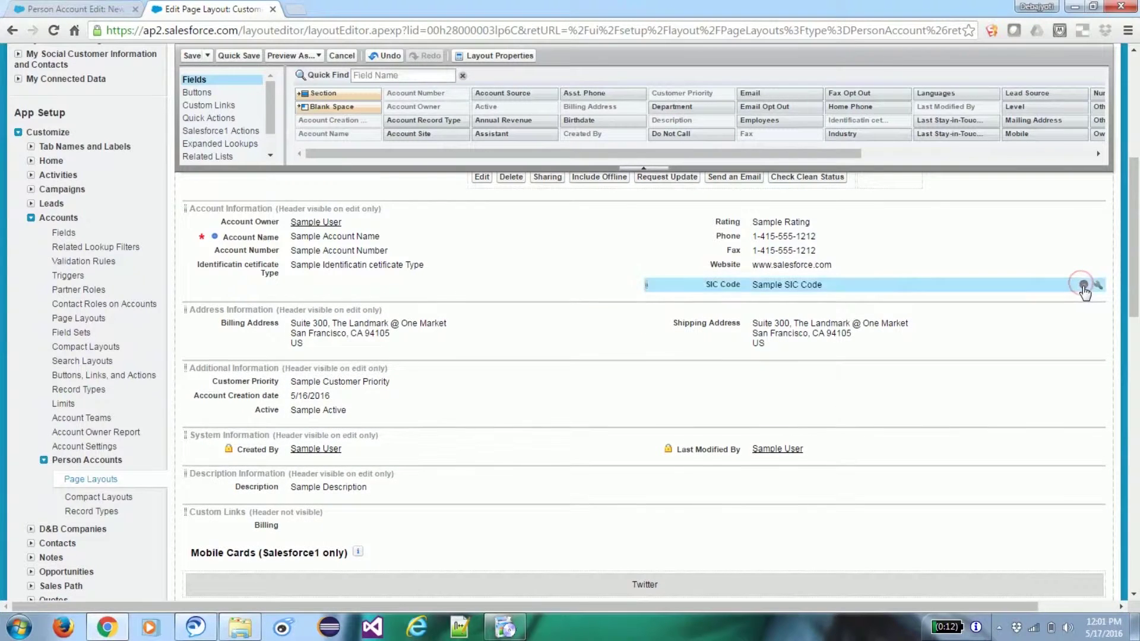
pyautogui.click(1083, 287)
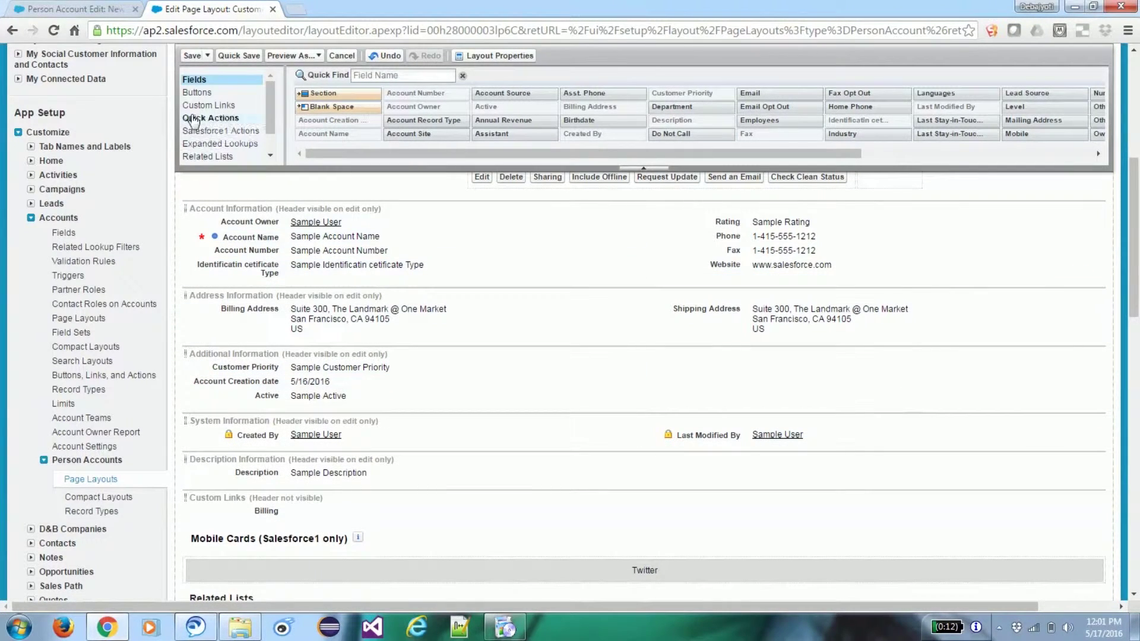
pyautogui.click(192, 55)
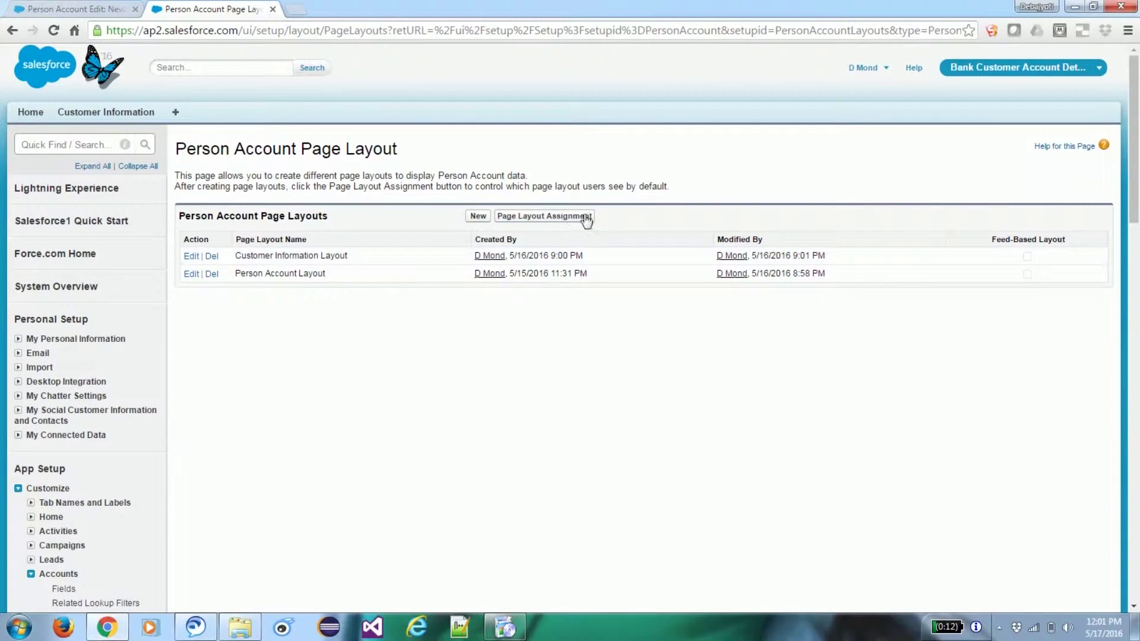
# Step: Define a new Person Account record type labelled Bank Customer, active and enabled for all profiles
pyautogui.scroll(-2, 69, 427)
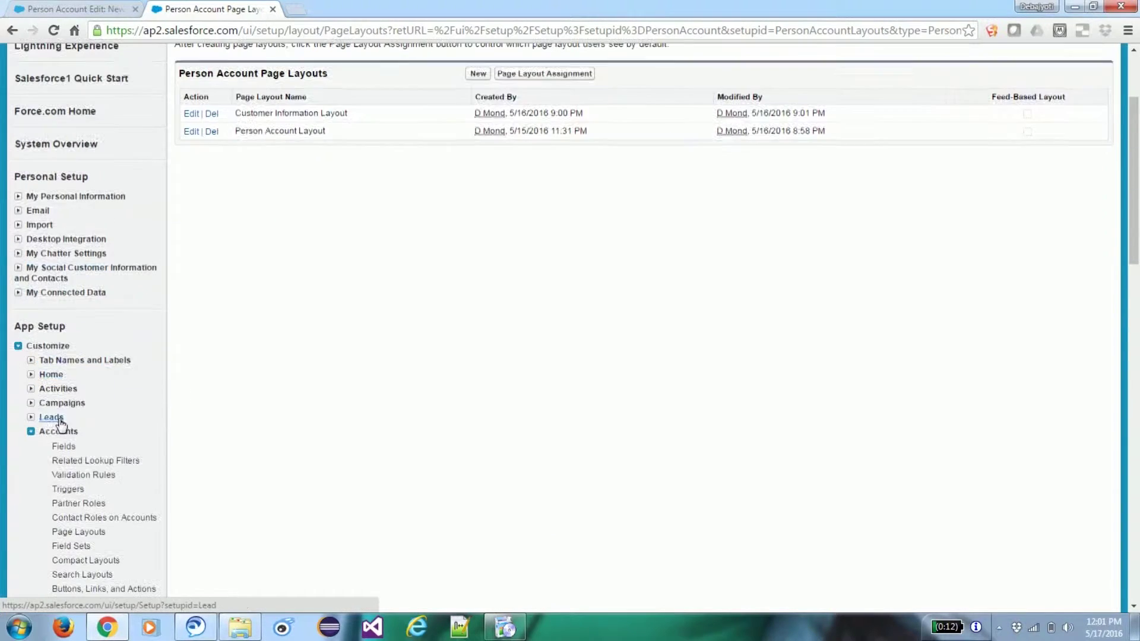
pyautogui.scroll(-2, 216, 365)
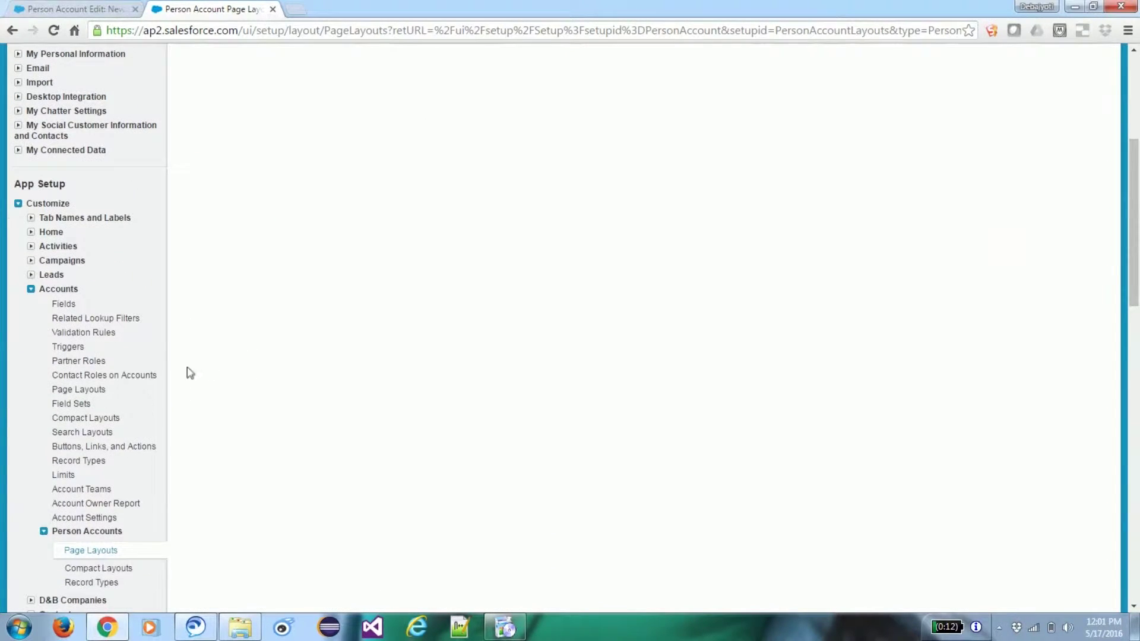
pyautogui.click(83, 585)
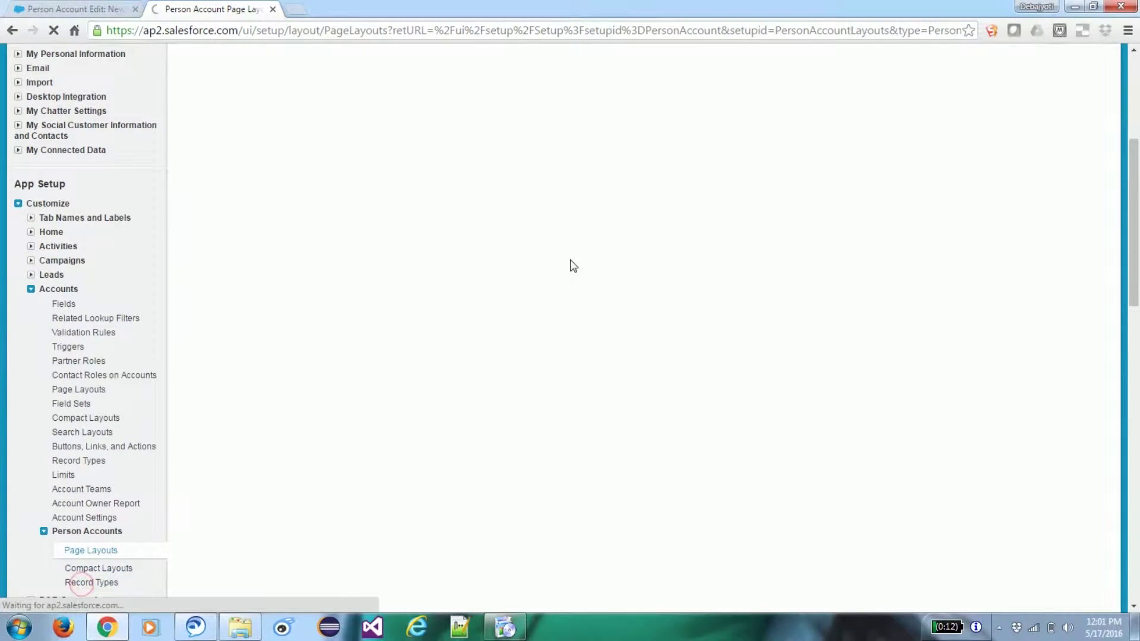
pyautogui.click(489, 228)
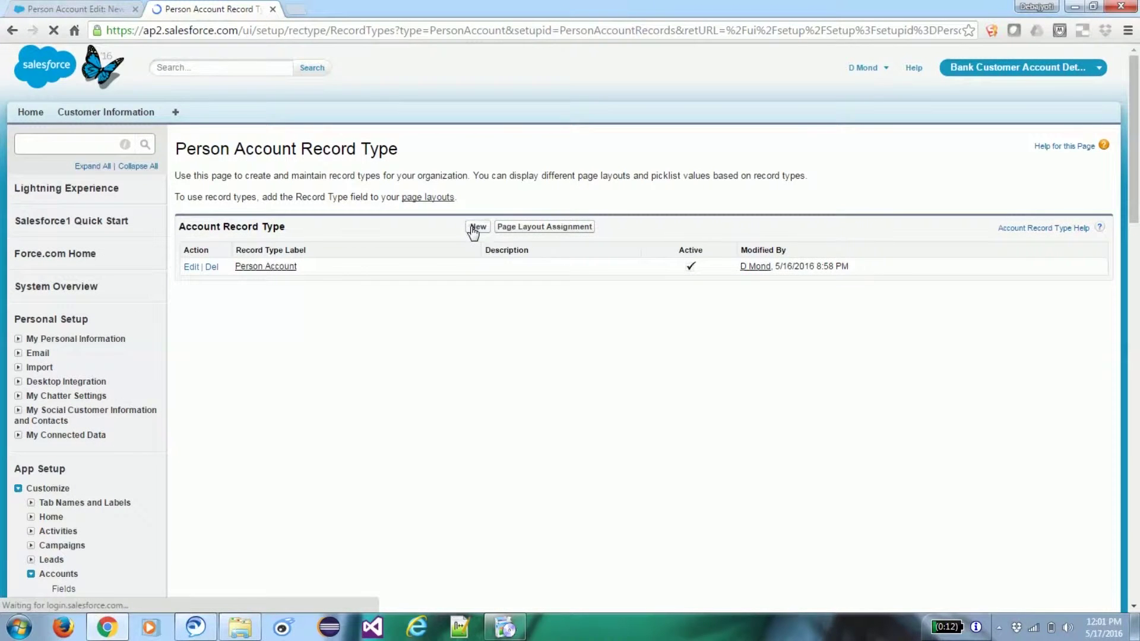
pyautogui.click(412, 295)
pyautogui.write('Customer')
pyautogui.press('Home')
pyautogui.write('Account')
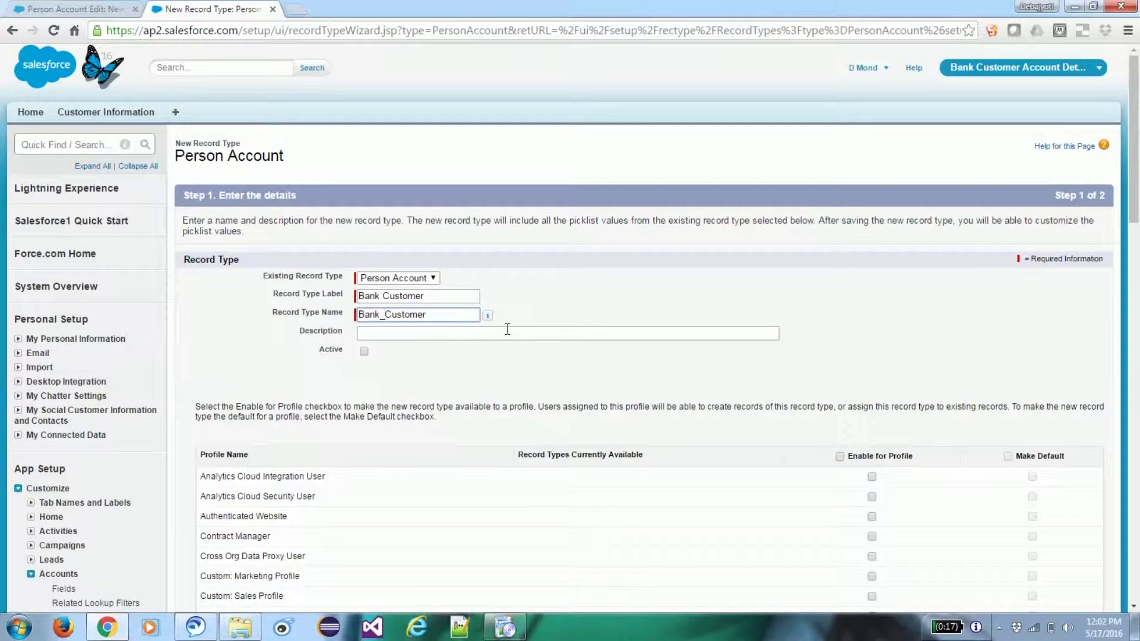
pyautogui.click(364, 352)
pyautogui.scroll(-5, 364, 352)
pyautogui.click(840, 172)
pyautogui.scroll(-5, 964, 340)
pyautogui.click(1060, 471)
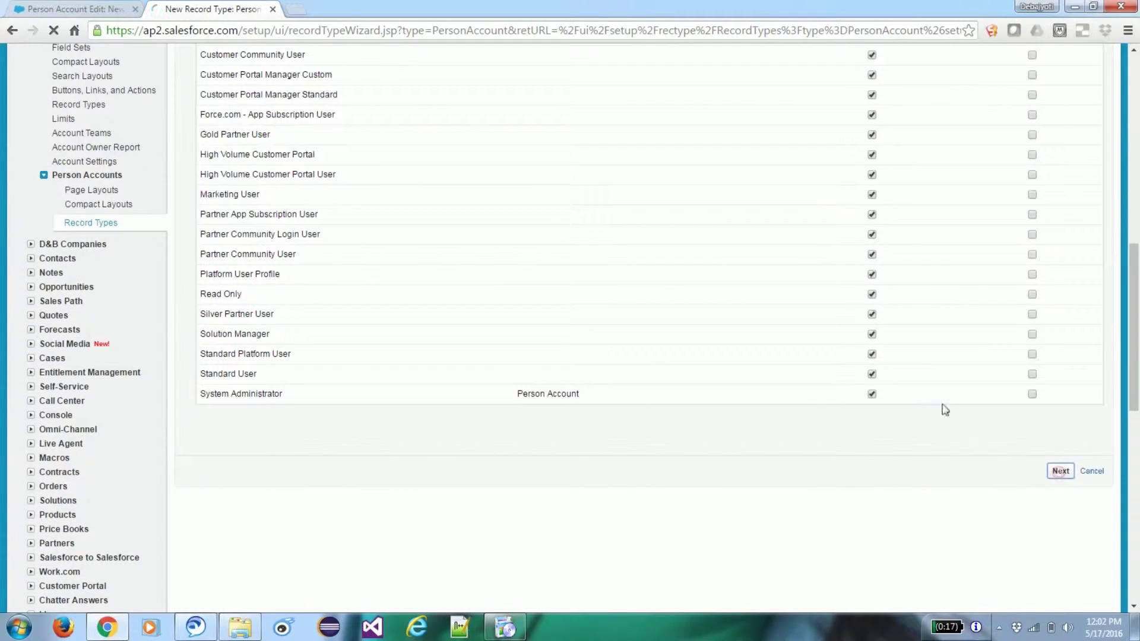
# Step: Assign Customer Information Layout to all profiles and save the Bank Customer record type
pyautogui.click(431, 341)
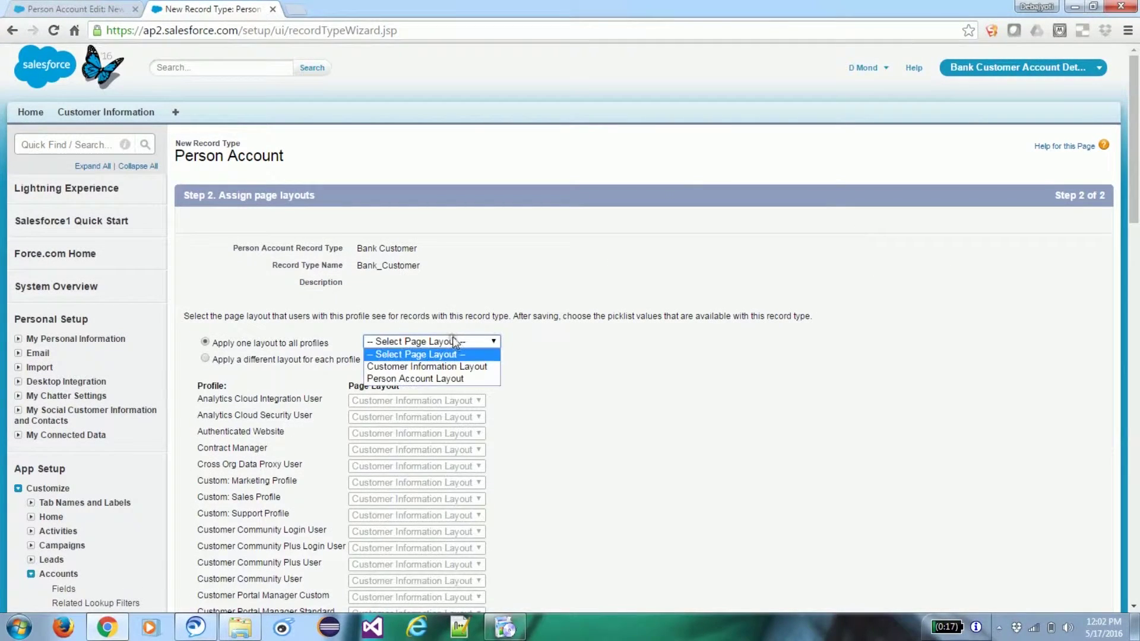
pyautogui.click(446, 364)
pyautogui.scroll(-7, 1063, 332)
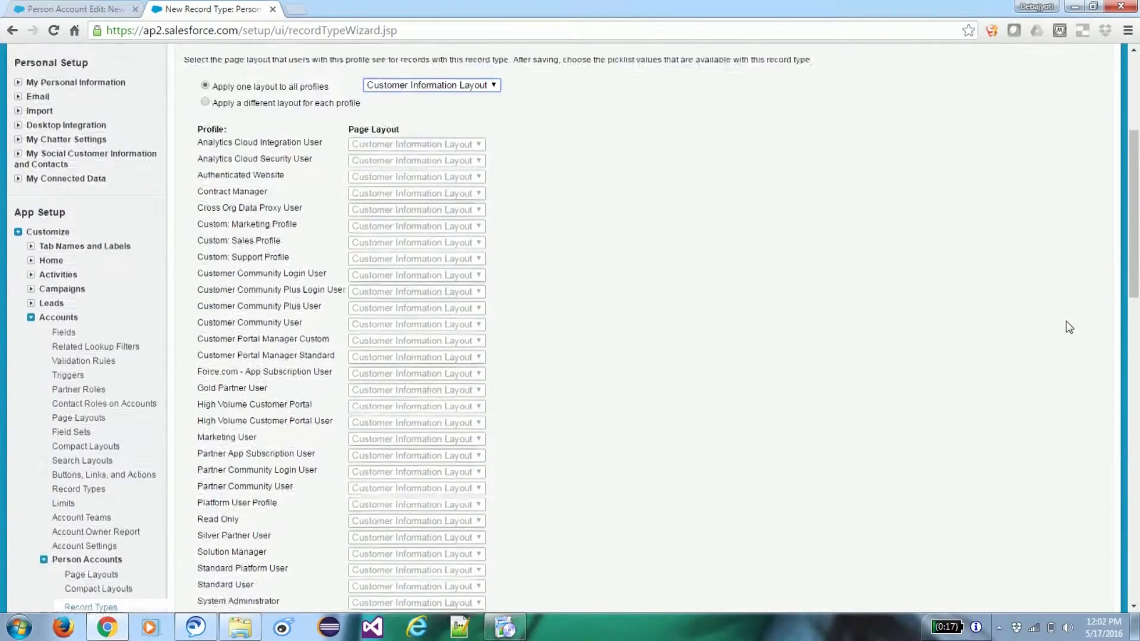
pyautogui.click(1059, 469)
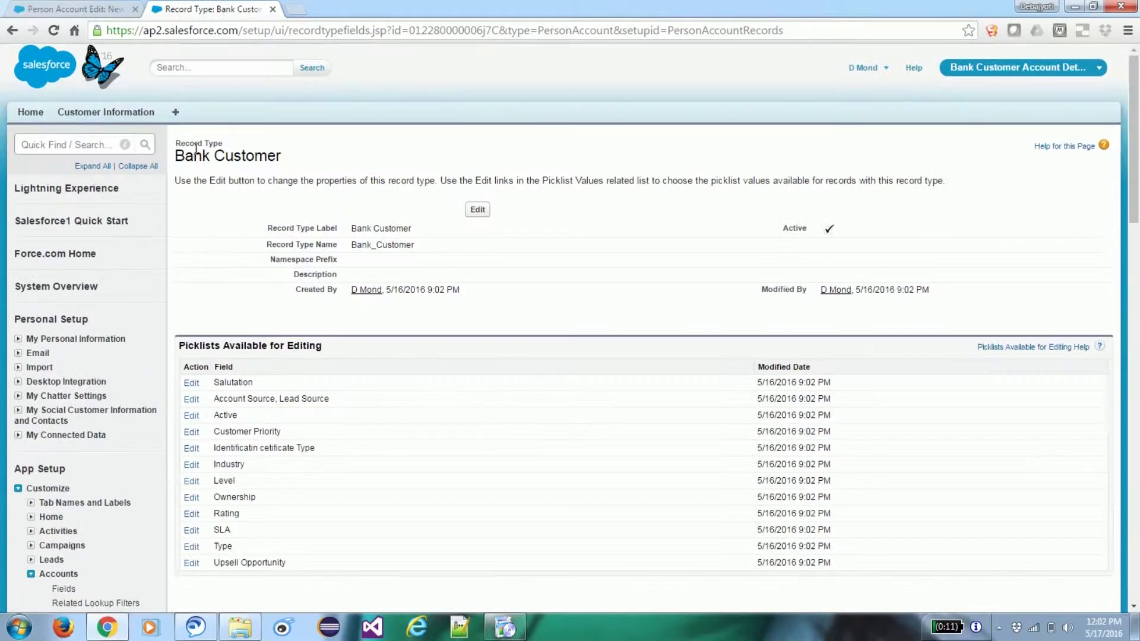
# Step: Review the Person Account page layout assignments across all profiles
pyautogui.click(67, 8)
pyautogui.click(227, 6)
pyautogui.scroll(-7, 127, 481)
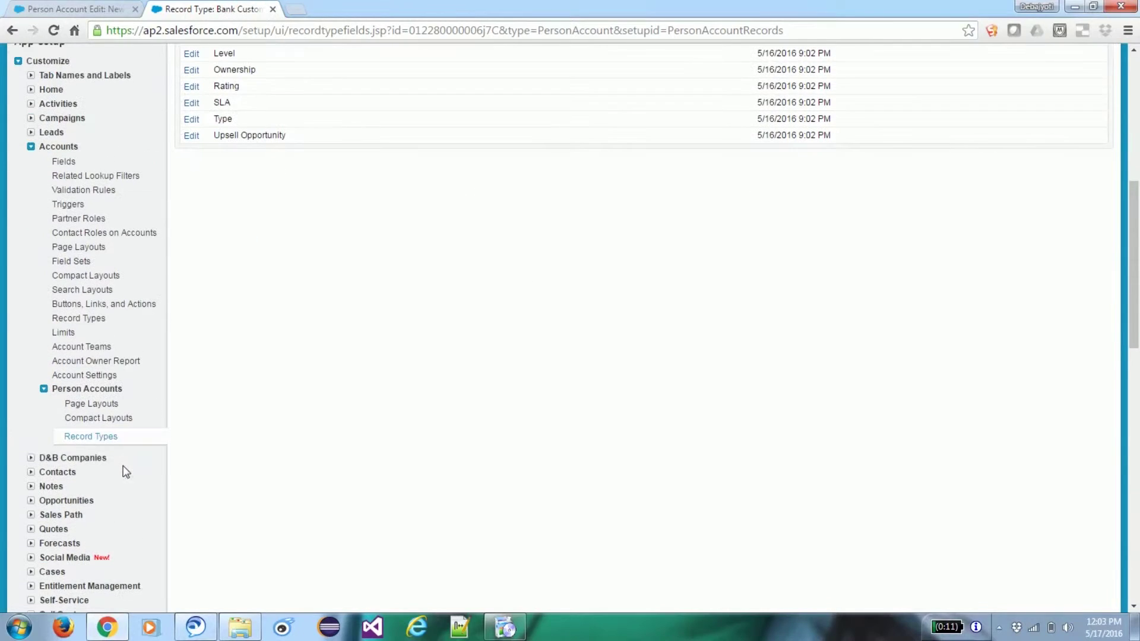
pyautogui.click(90, 439)
pyautogui.click(537, 228)
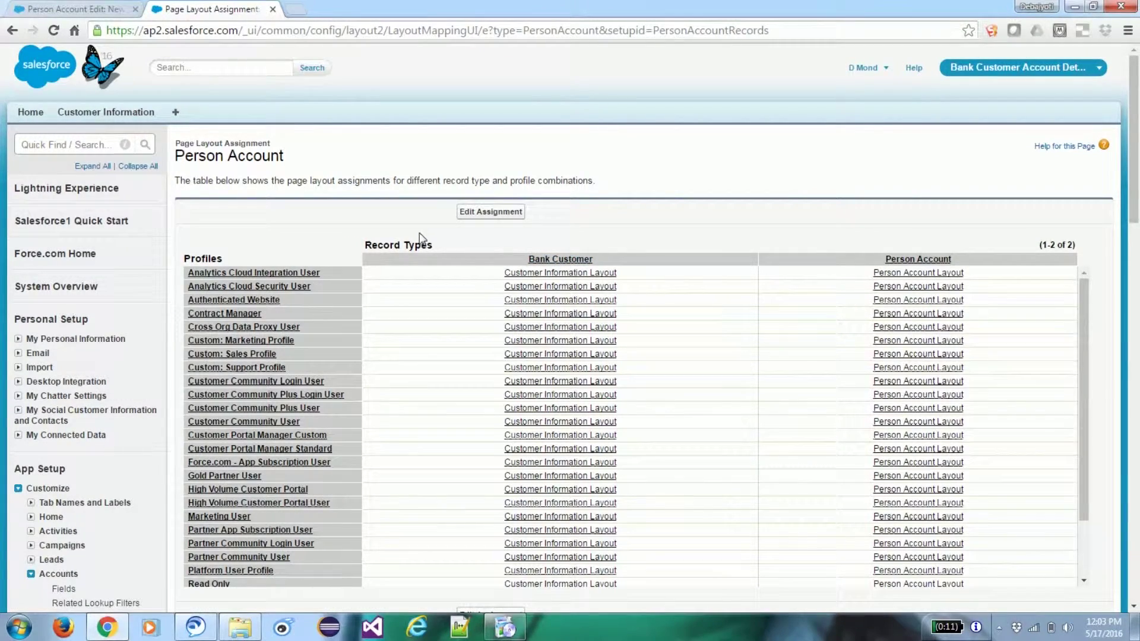
pyautogui.scroll(-7, 326, 495)
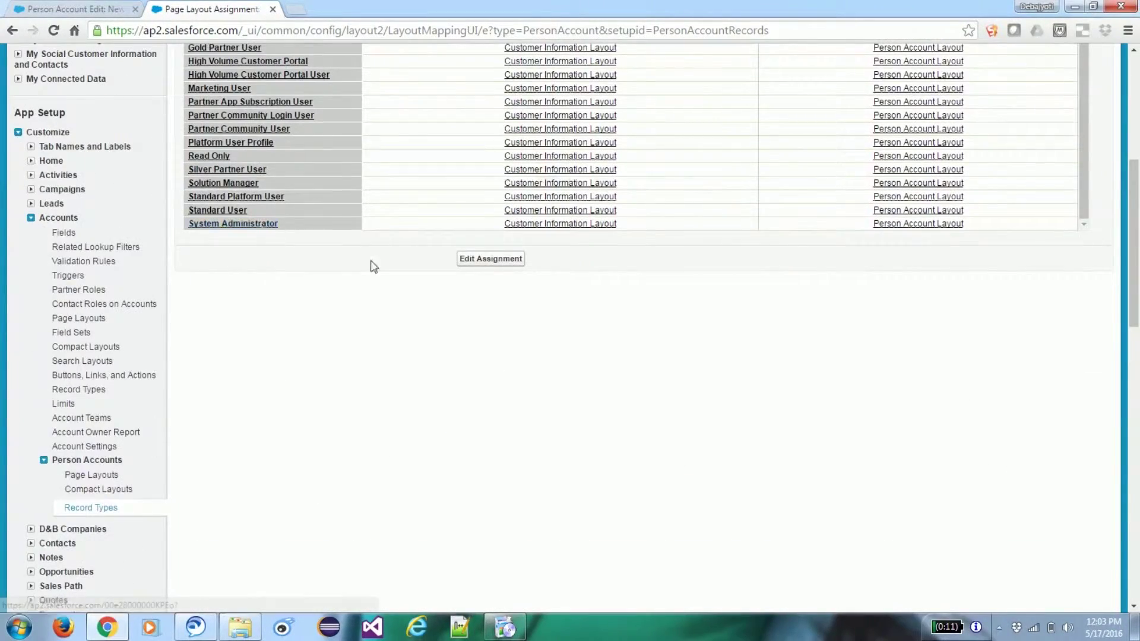
pyautogui.scroll(4, 373, 265)
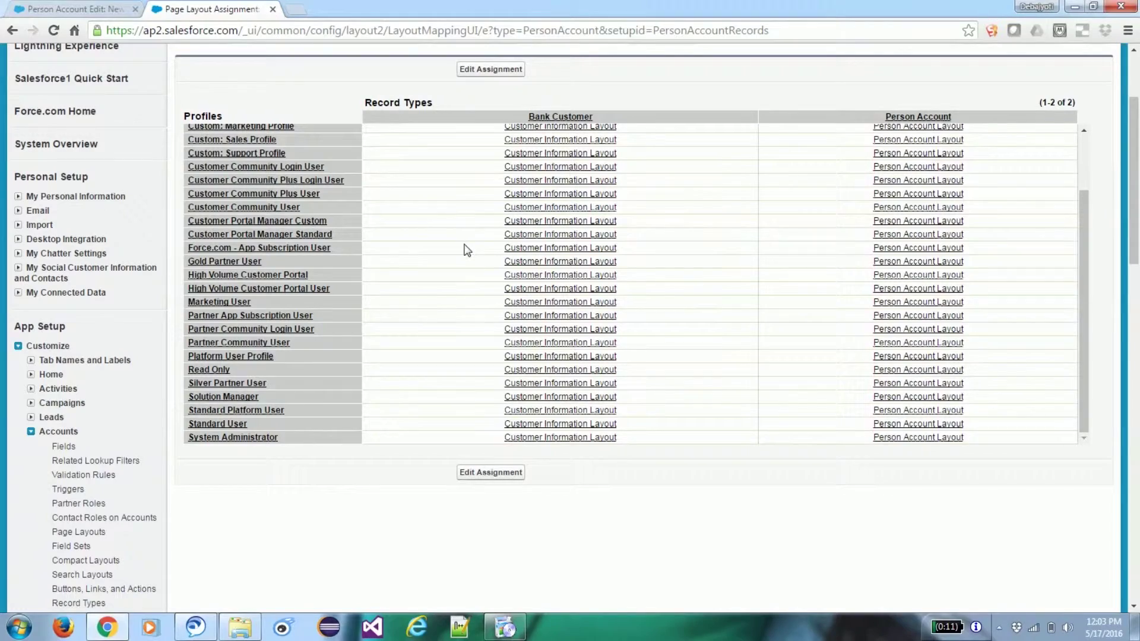
pyautogui.scroll(2, 363, 276)
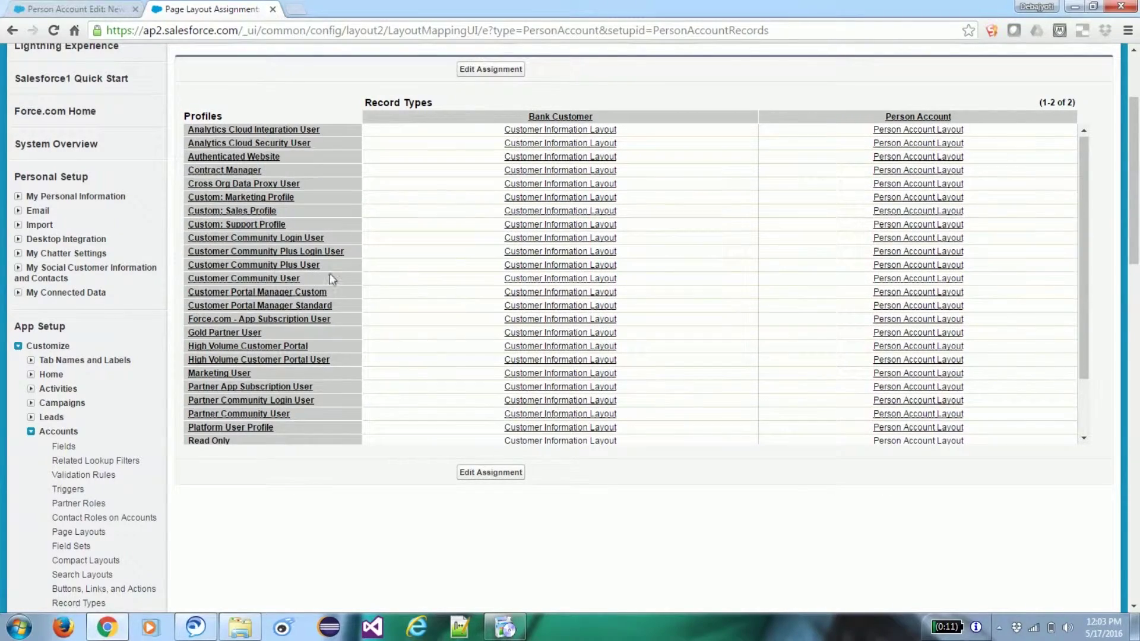
pyautogui.scroll(-3, 109, 495)
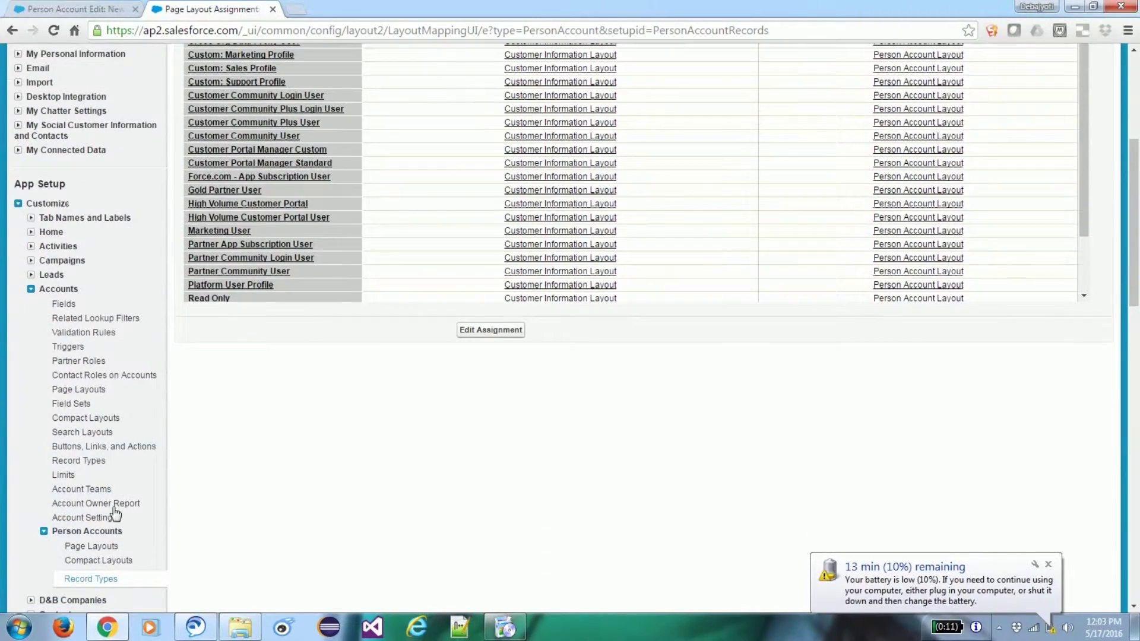
pyautogui.click(1049, 567)
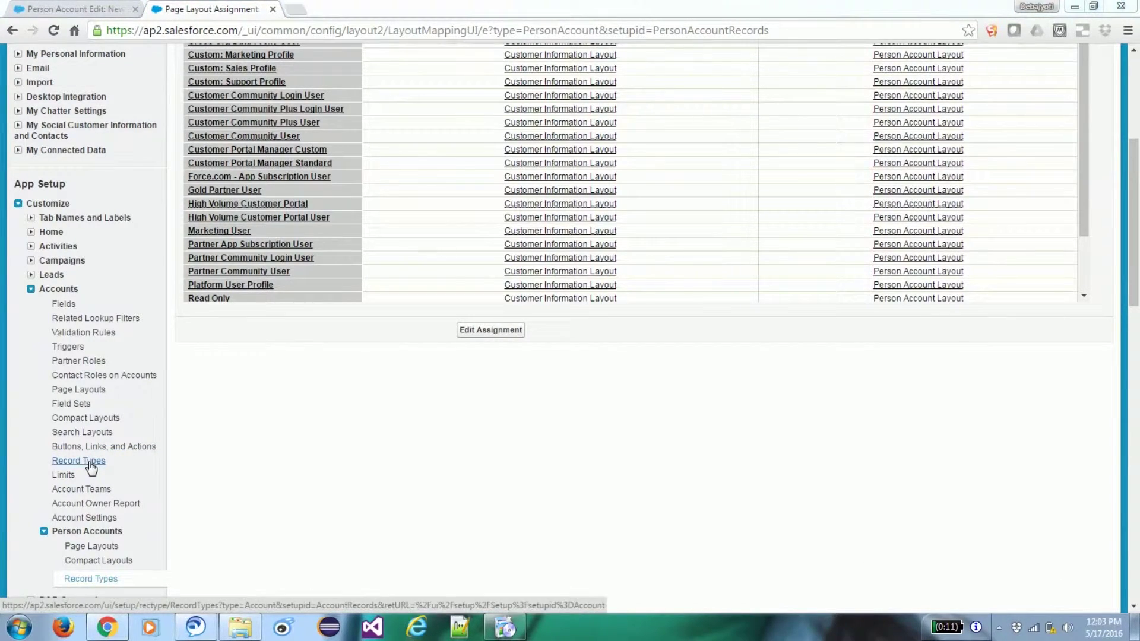
pyautogui.scroll(5, 255, 219)
pyautogui.click(129, 115)
# Step: Start a new Customer Information record with the Bank Customer record type
pyautogui.click(475, 222)
pyautogui.click(438, 241)
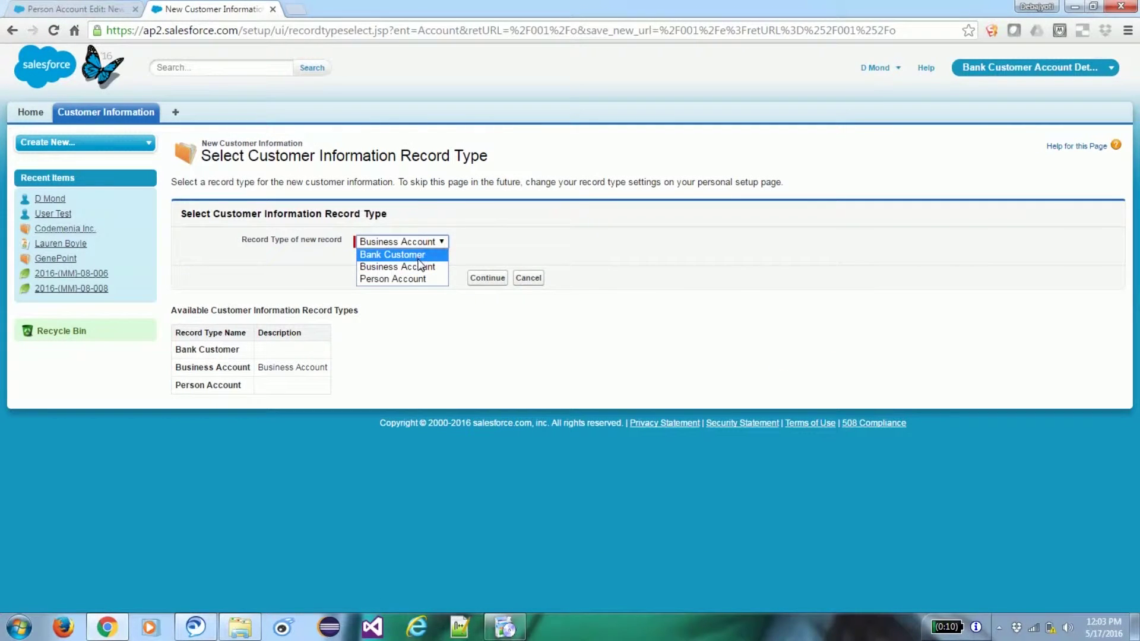
pyautogui.click(409, 255)
pyautogui.click(482, 278)
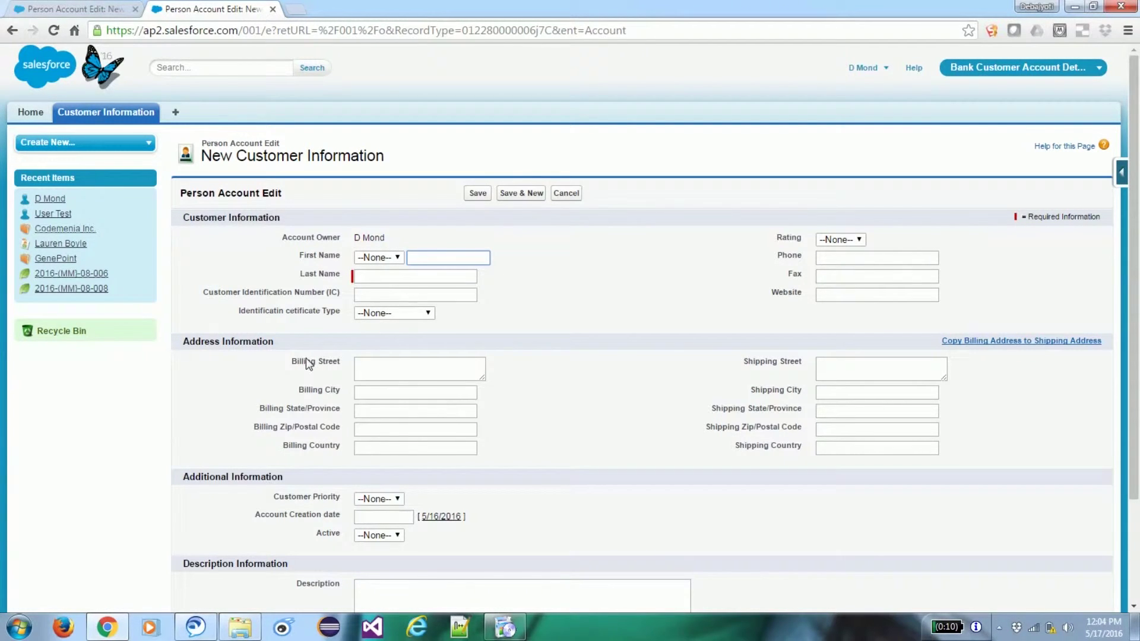
# Step: Enter salutation Mr., the customer's first and last name, ID number, and Passport certificate type
pyautogui.click(380, 257)
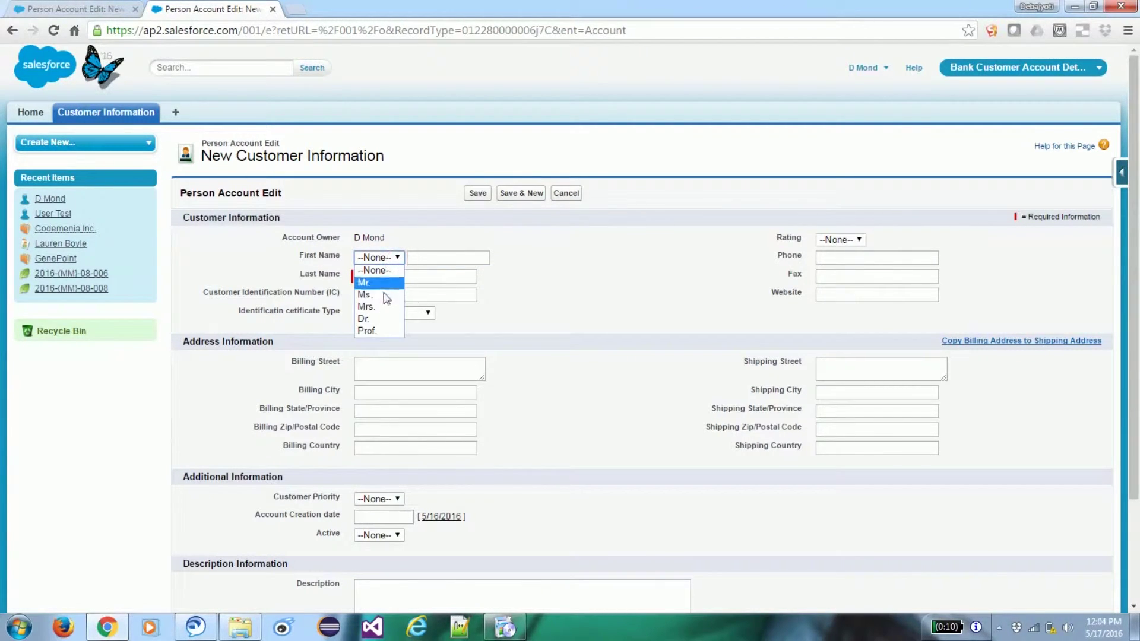
pyautogui.click(385, 276)
pyautogui.press('Tab')
pyautogui.press('Tab')
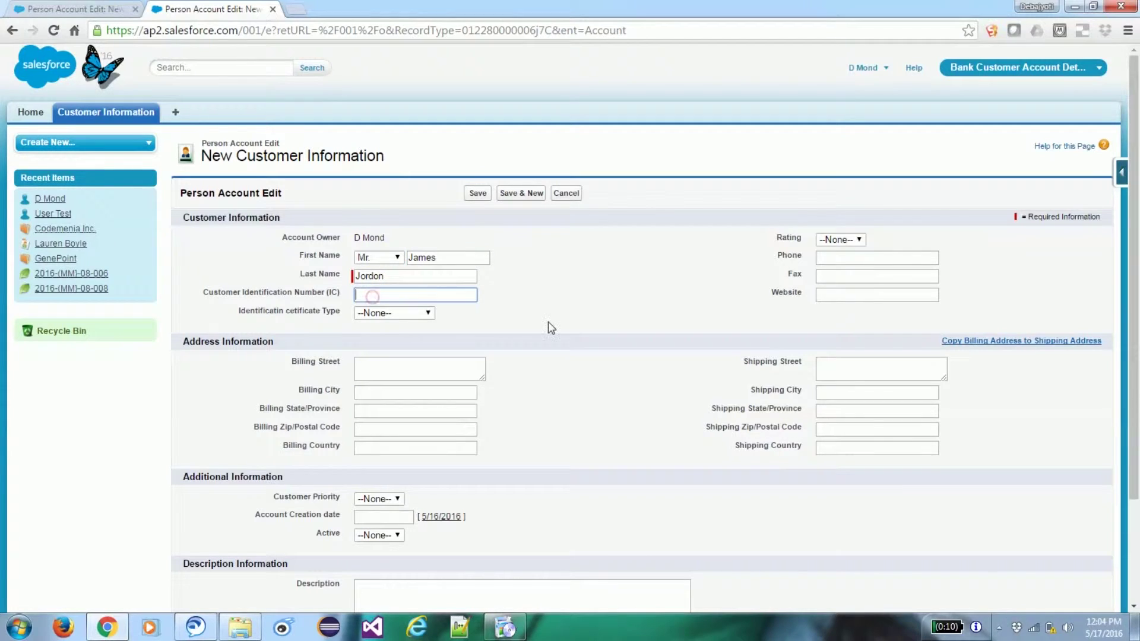
pyautogui.click(402, 312)
pyautogui.click(394, 340)
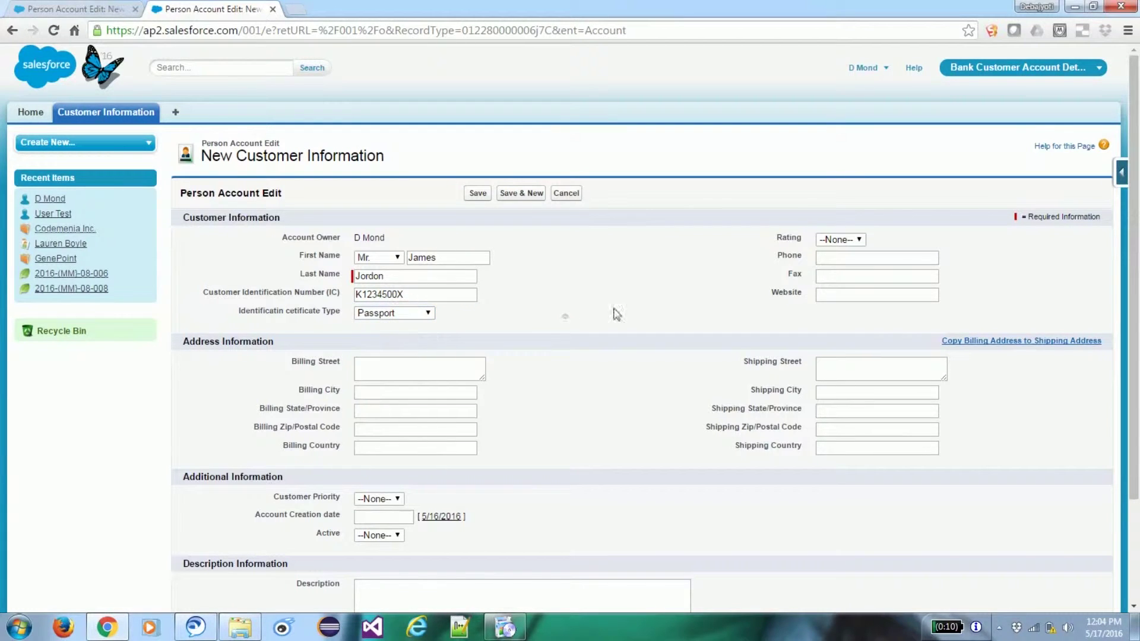
# Step: Set rating to Hot and enter the customer's phone, fax and website
pyautogui.click(855, 240)
pyautogui.click(848, 265)
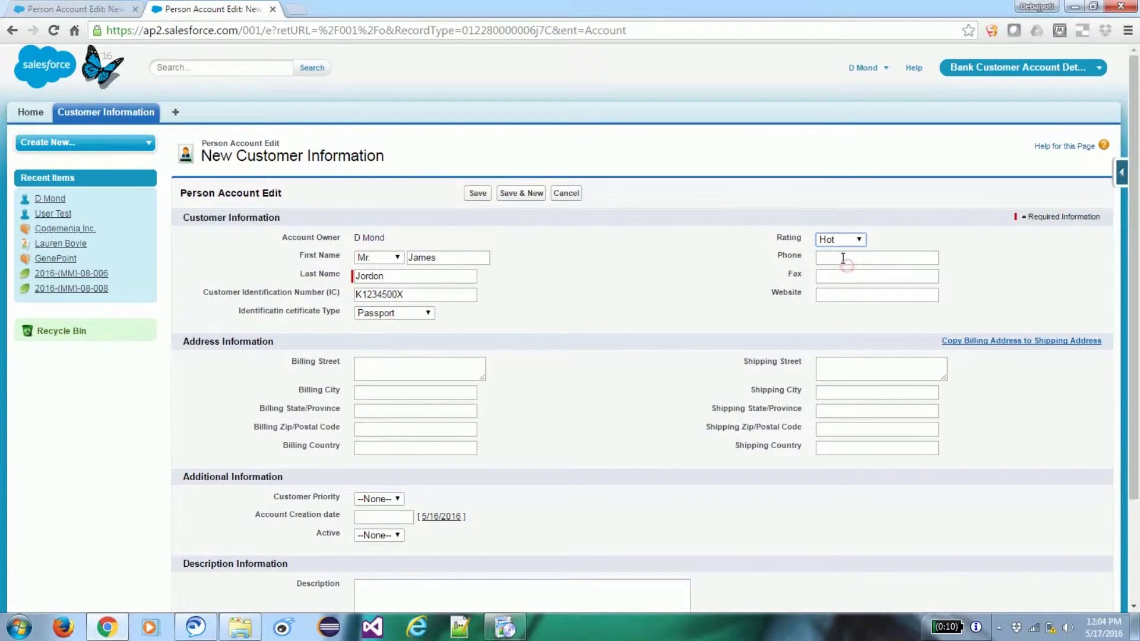
pyautogui.click(841, 257)
pyautogui.click(831, 275)
pyautogui.click(893, 294)
pyautogui.click(790, 333)
# Step: Enter the customer's billing street and copy the billing address to shipping
pyautogui.click(393, 375)
pyautogui.write('Street 35/1A')
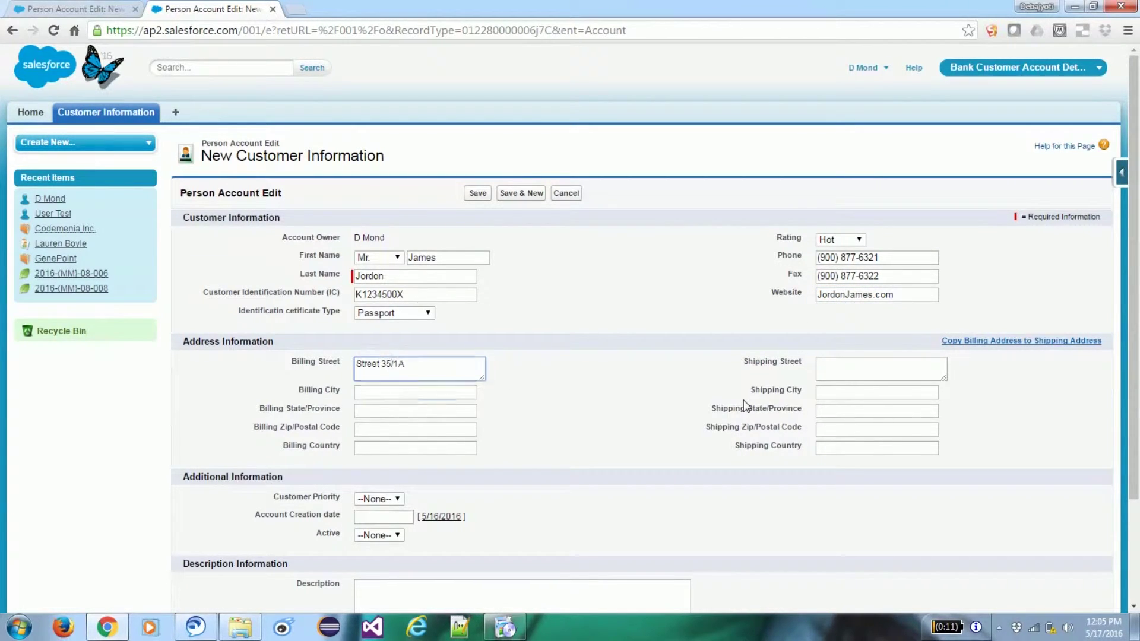
pyautogui.press('Tab')
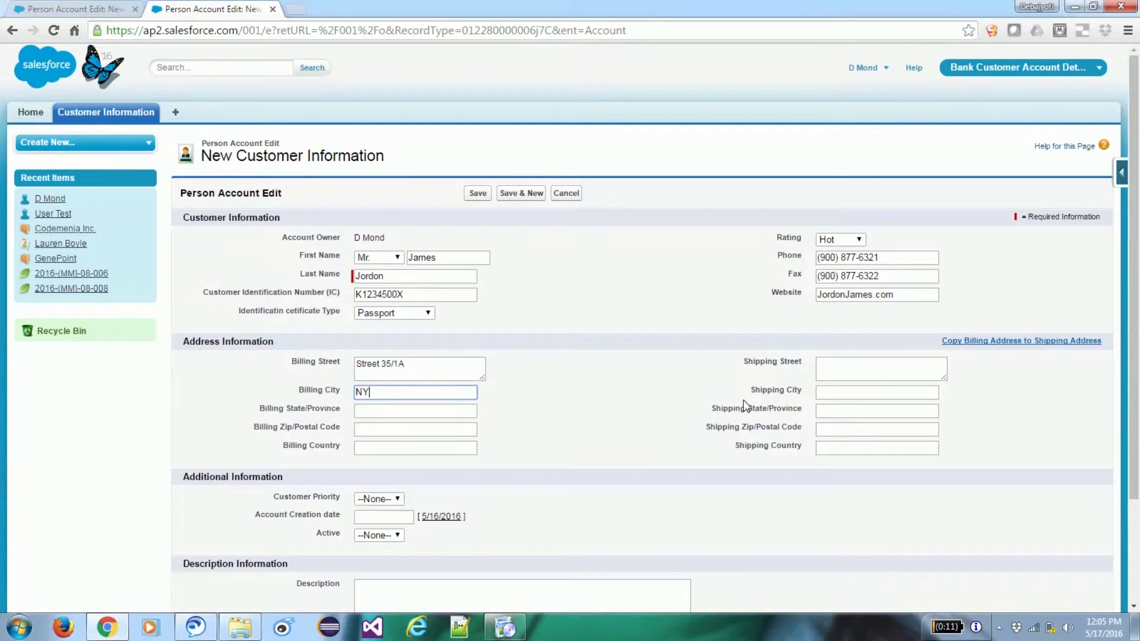
pyautogui.click(979, 341)
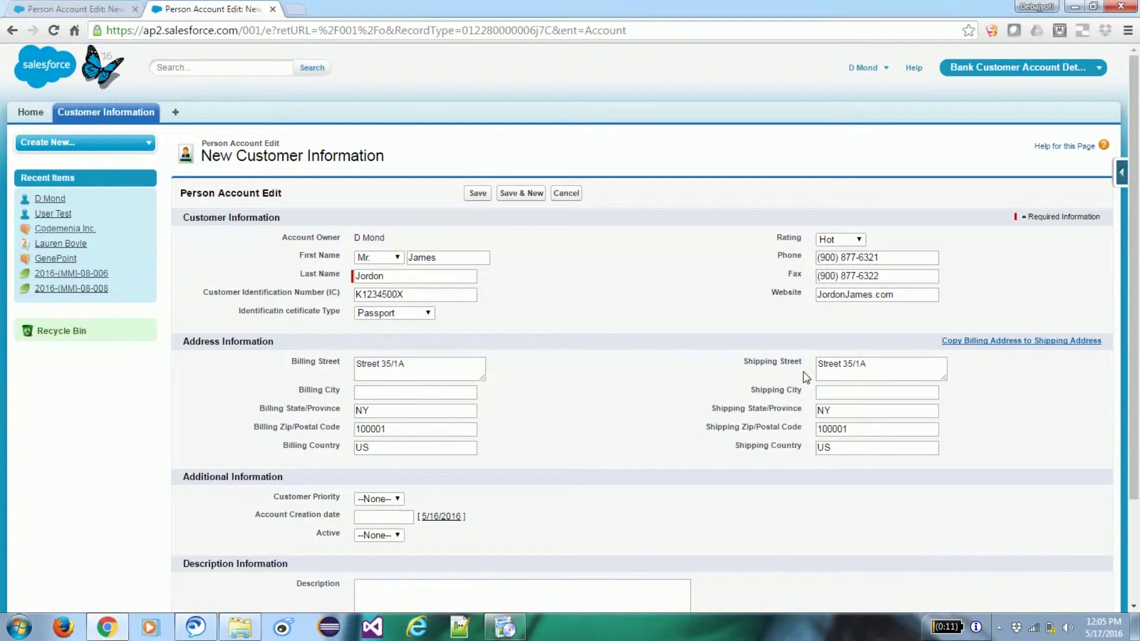
# Step: Set Customer Priority High, creation date 5/16/2016, Active Yes, and add a savings-account description
pyautogui.scroll(-3, 737, 422)
pyautogui.click(370, 369)
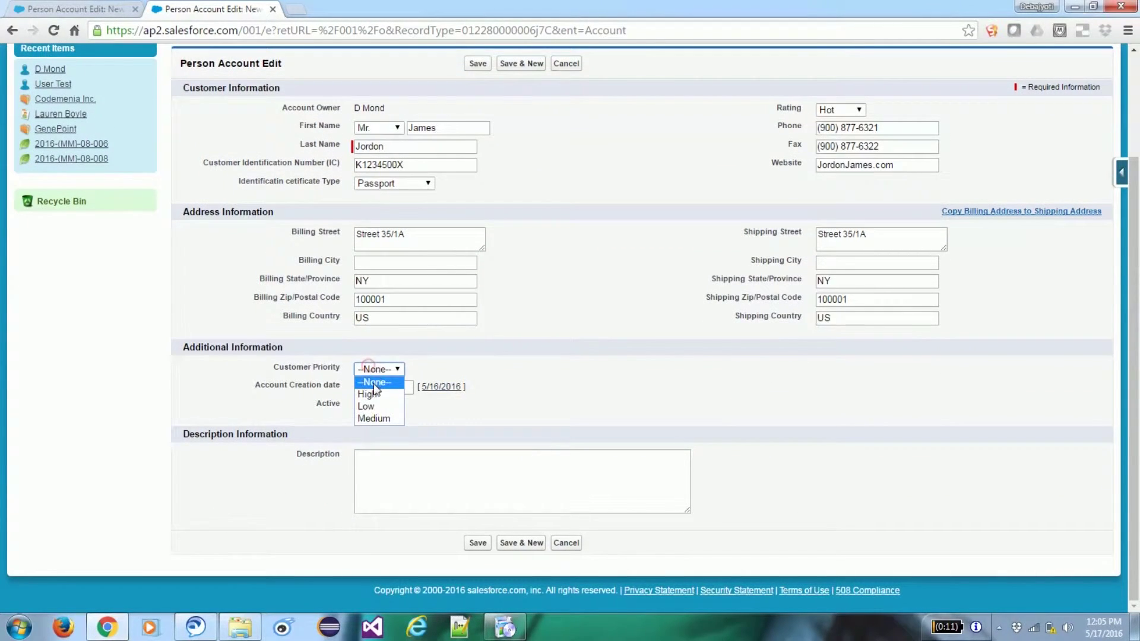
pyautogui.click(372, 395)
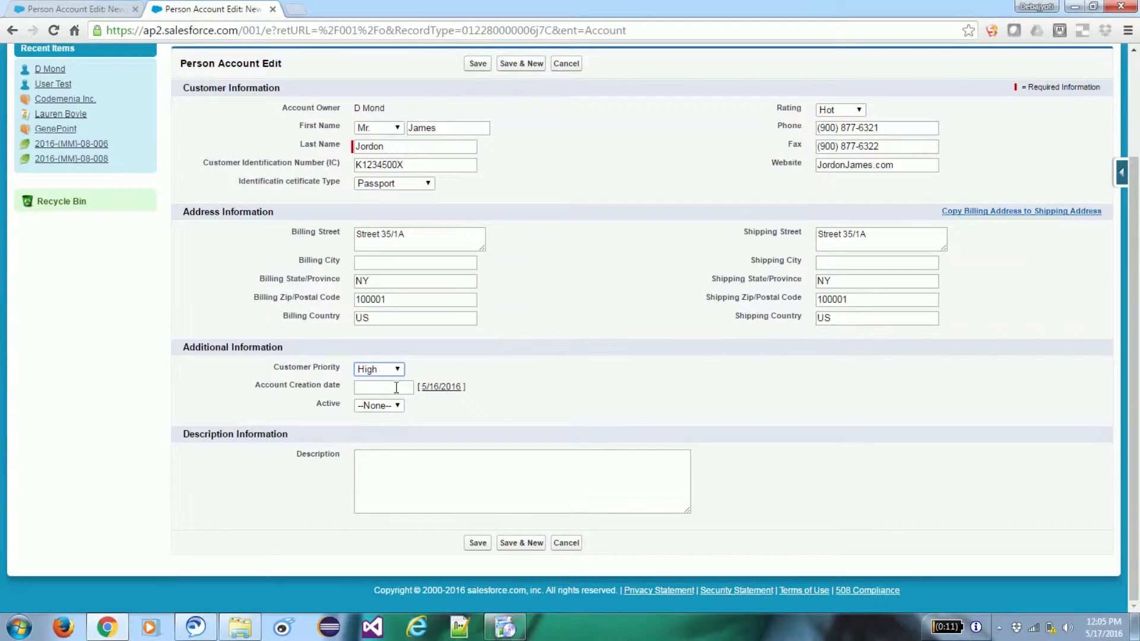
pyautogui.click(441, 387)
pyautogui.click(379, 406)
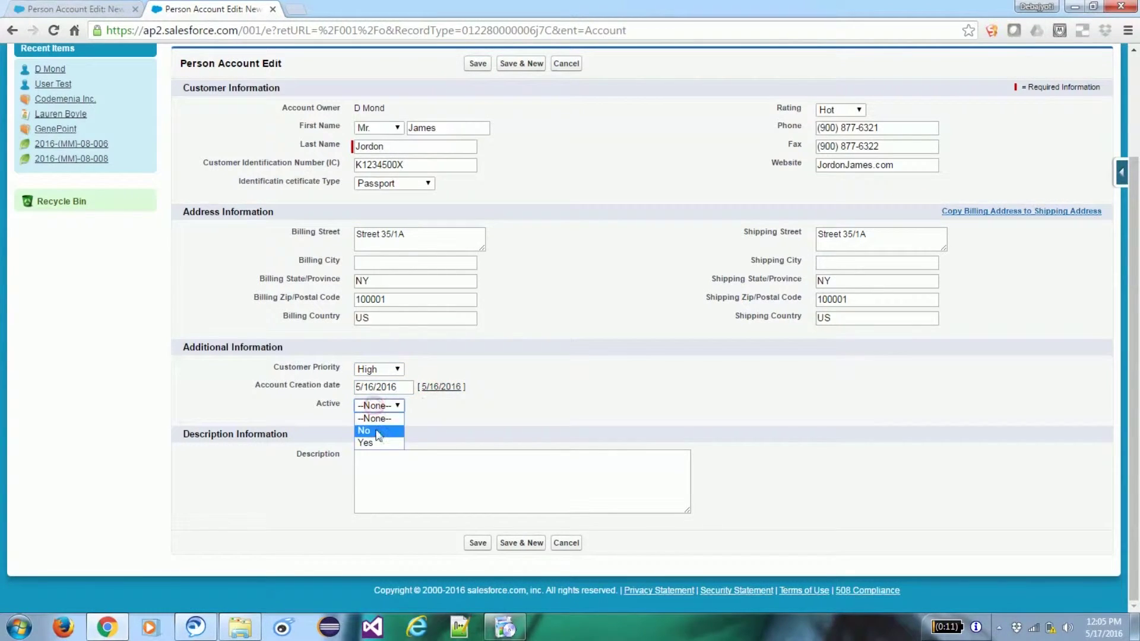
pyautogui.click(365, 443)
pyautogui.click(433, 477)
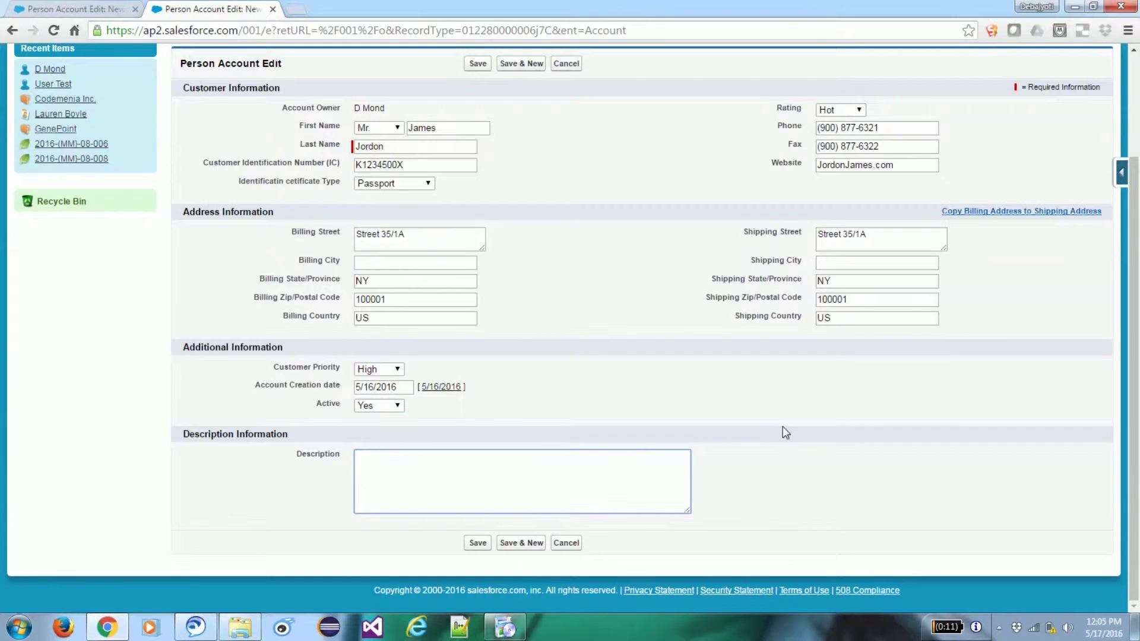
pyautogui.write('Customer is more interested to use saving account for any transaction. Currently using demat account of our bank')
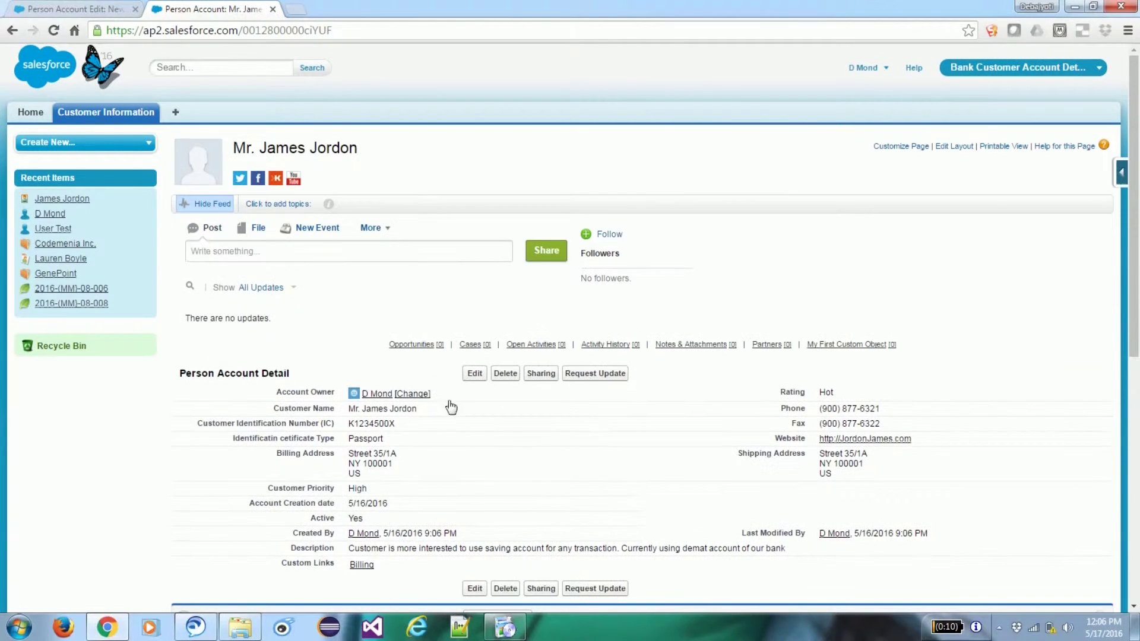
# Step: Remove the My First Custom Object related list from the record's page layout and save
pyautogui.scroll(-3, 787, 451)
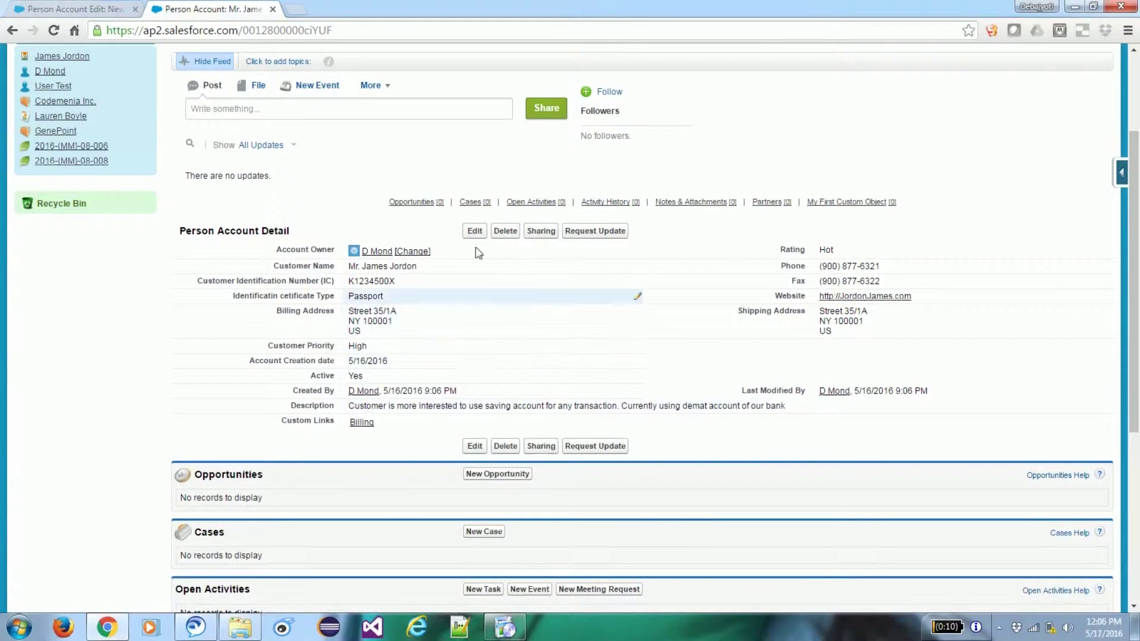
pyautogui.scroll(-5, 414, 308)
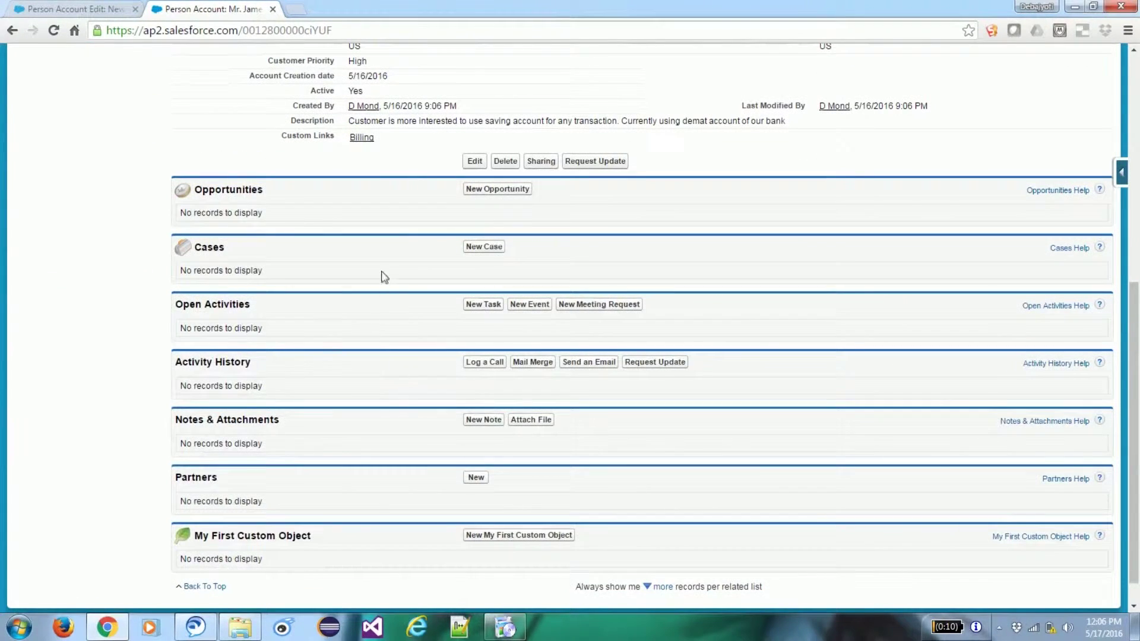
pyautogui.click(1120, 178)
pyautogui.click(1002, 297)
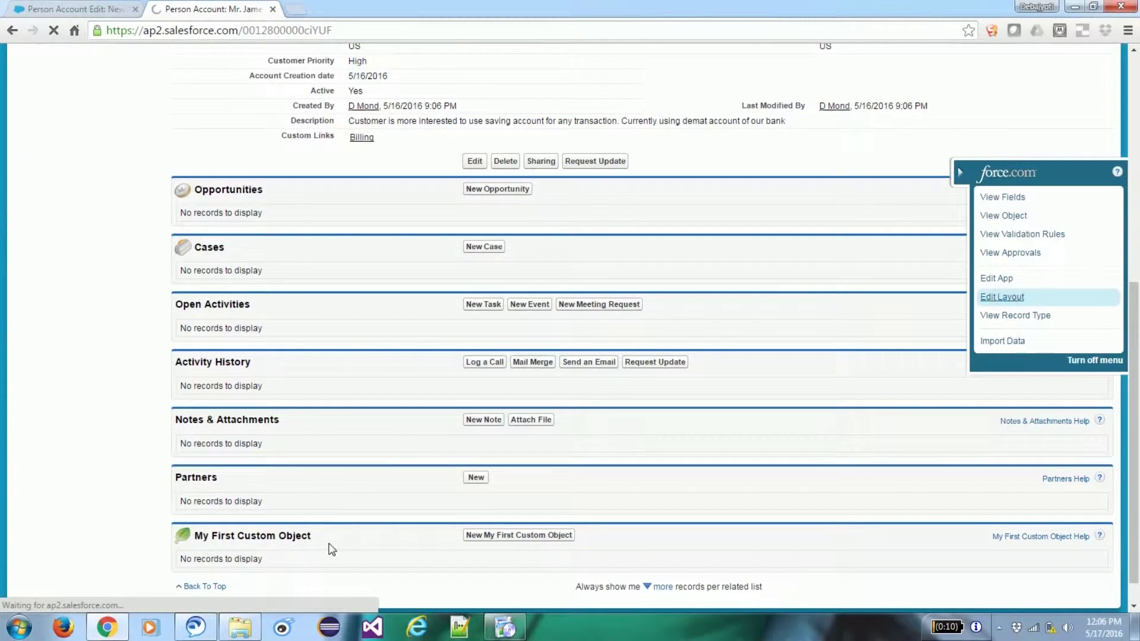
pyautogui.scroll(-10, 463, 456)
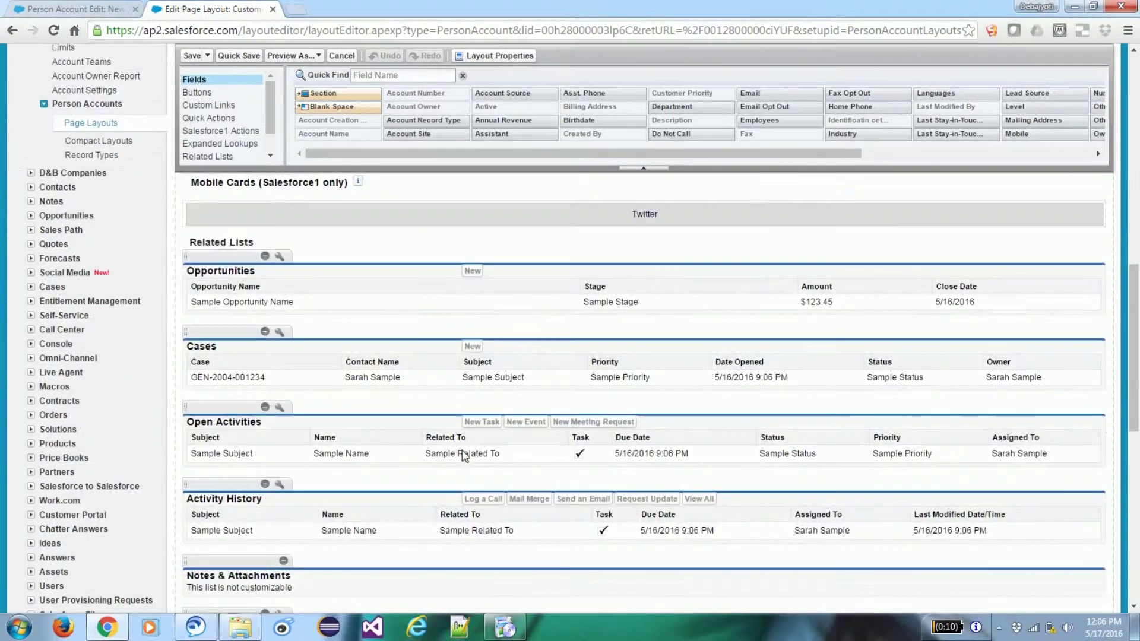
pyautogui.scroll(-4, 463, 456)
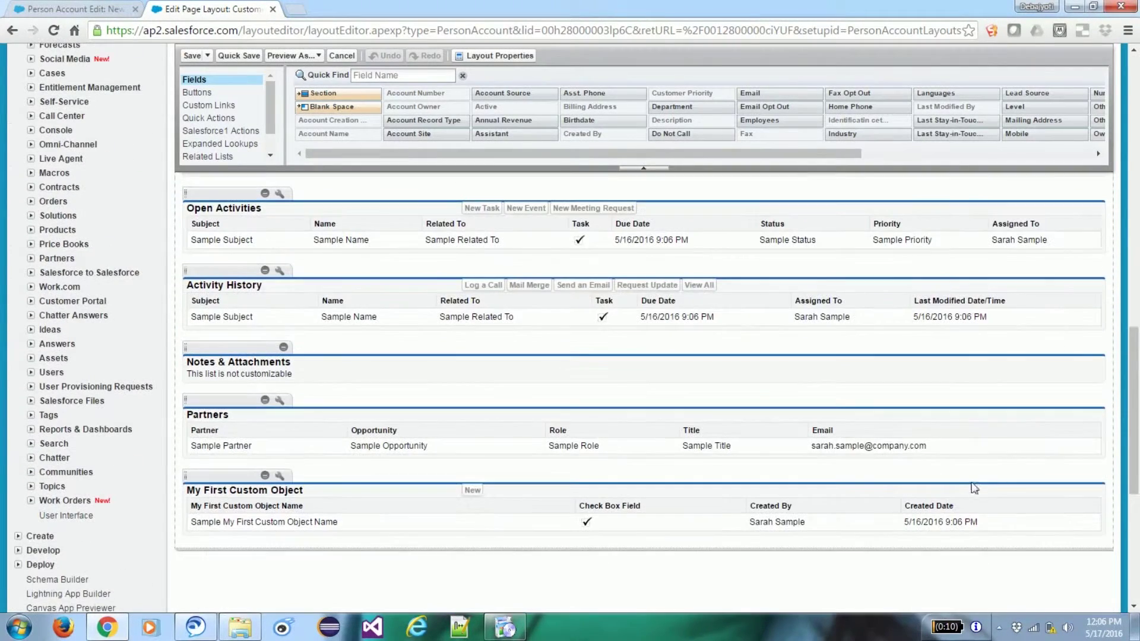
pyautogui.click(265, 476)
pyautogui.click(192, 55)
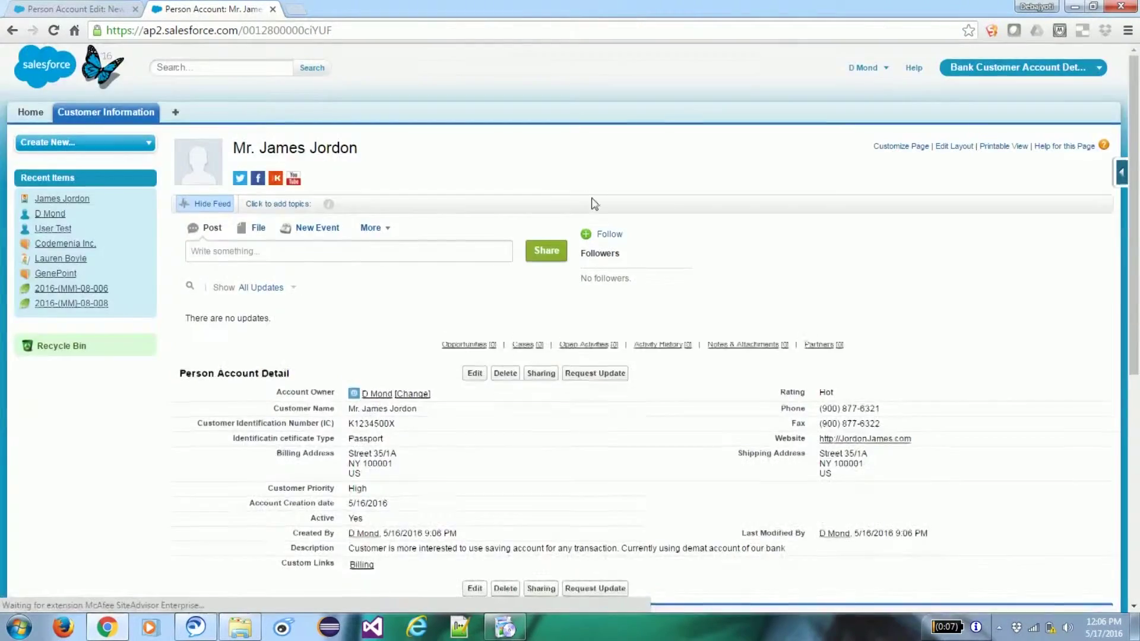
pyautogui.scroll(-7, 463, 330)
pyautogui.scroll(7, 462, 331)
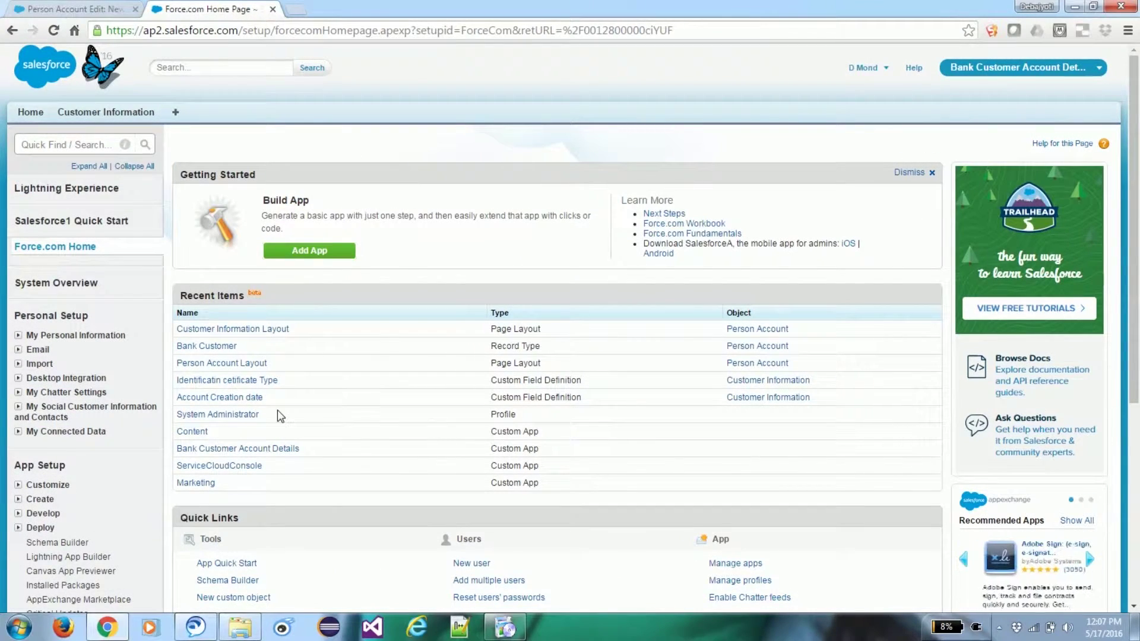
# Step: Start a new custom object from the Create > Objects list in Setup
pyautogui.scroll(-2, 282, 417)
pyautogui.click(17, 356)
pyautogui.click(53, 414)
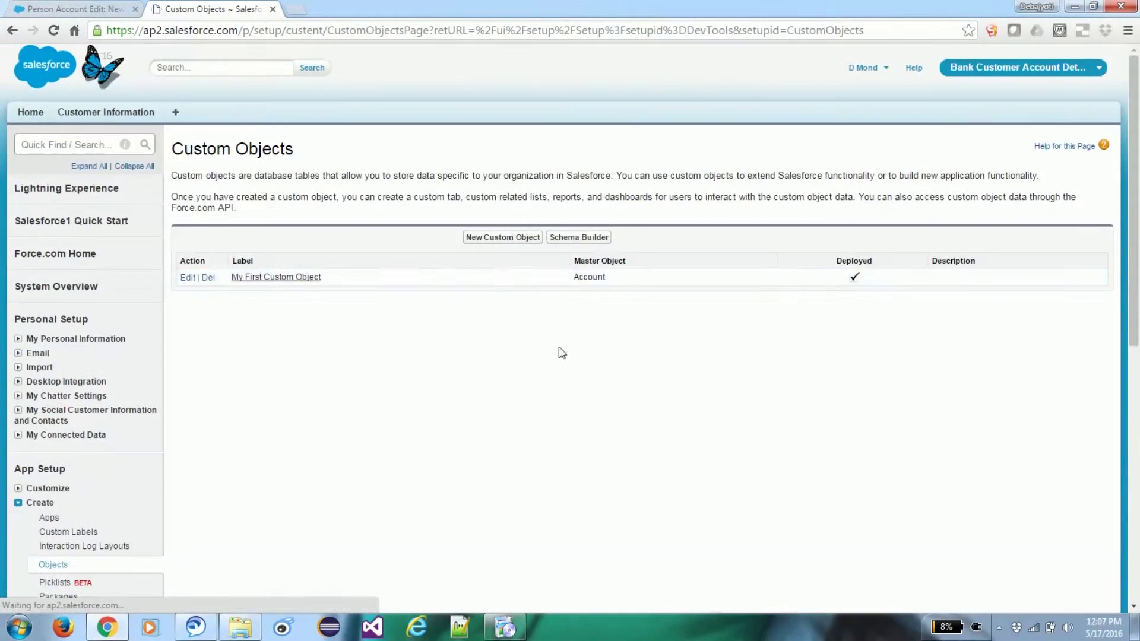
pyautogui.click(503, 236)
# Step: Enter label 'Customer Account', plural 'Customer Accounts', and record name 'Customer Account Number'
pyautogui.click(424, 275)
pyautogui.write('Cu')
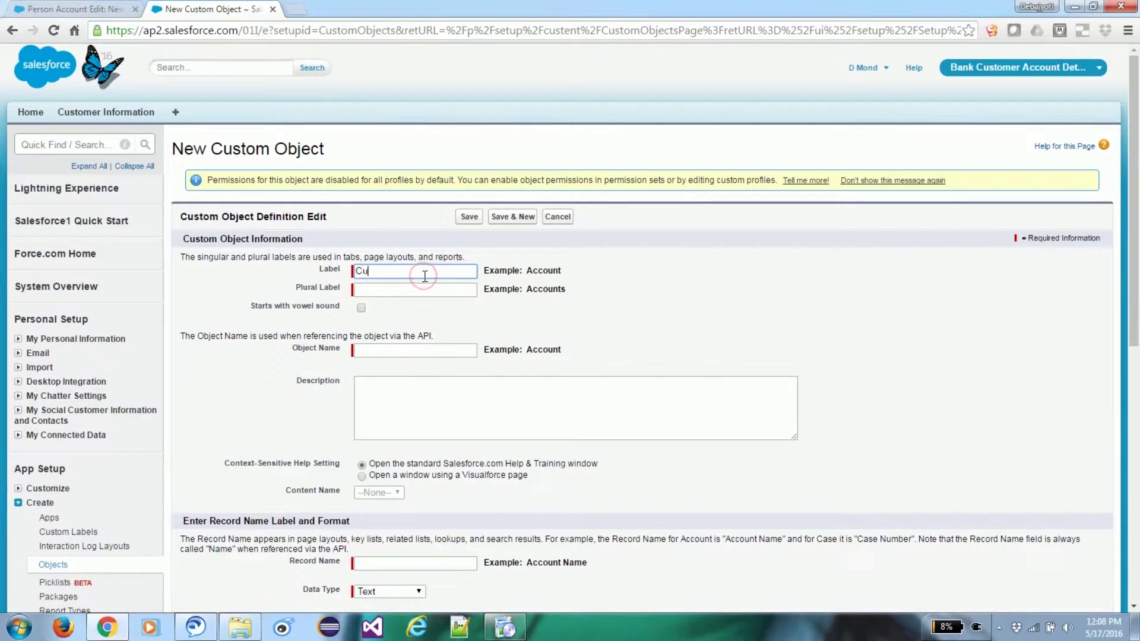
pyautogui.write('stomer Account')
pyautogui.click(422, 289)
pyautogui.write('Customer Accounts')
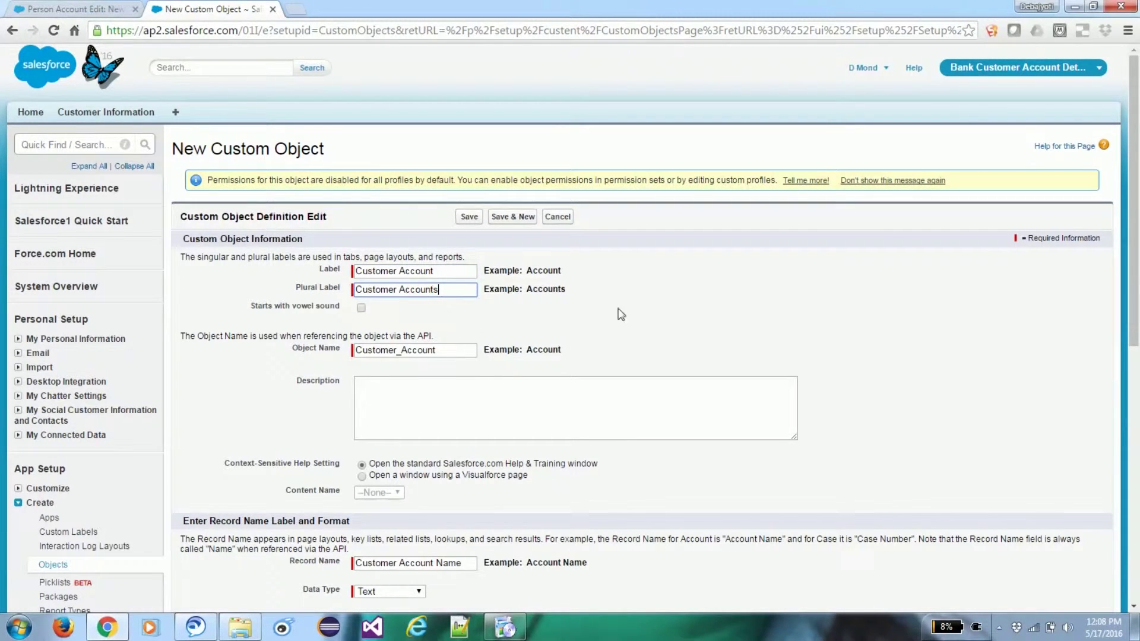
pyautogui.scroll(-3, 431, 339)
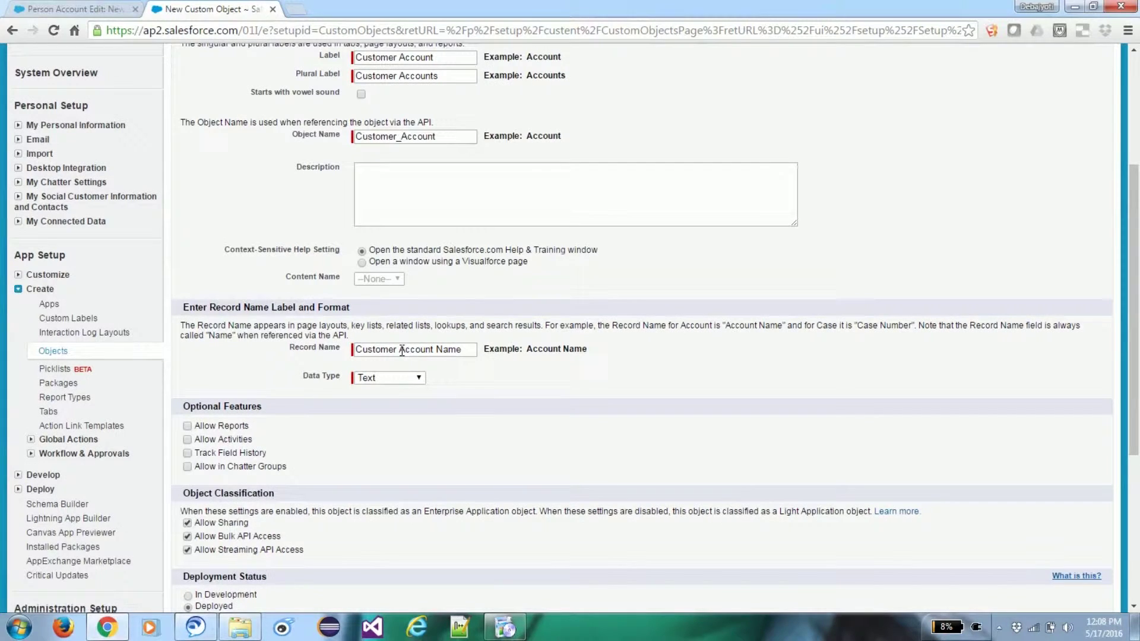
pyautogui.doubleClick(437, 351)
pyautogui.write('Number')
pyautogui.click(408, 378)
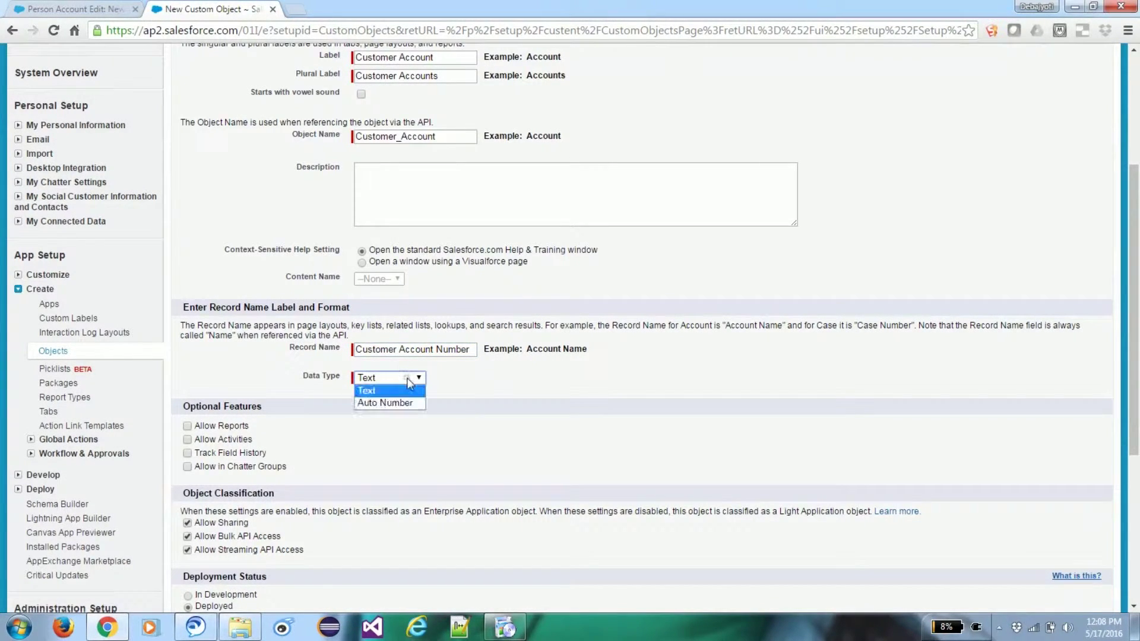
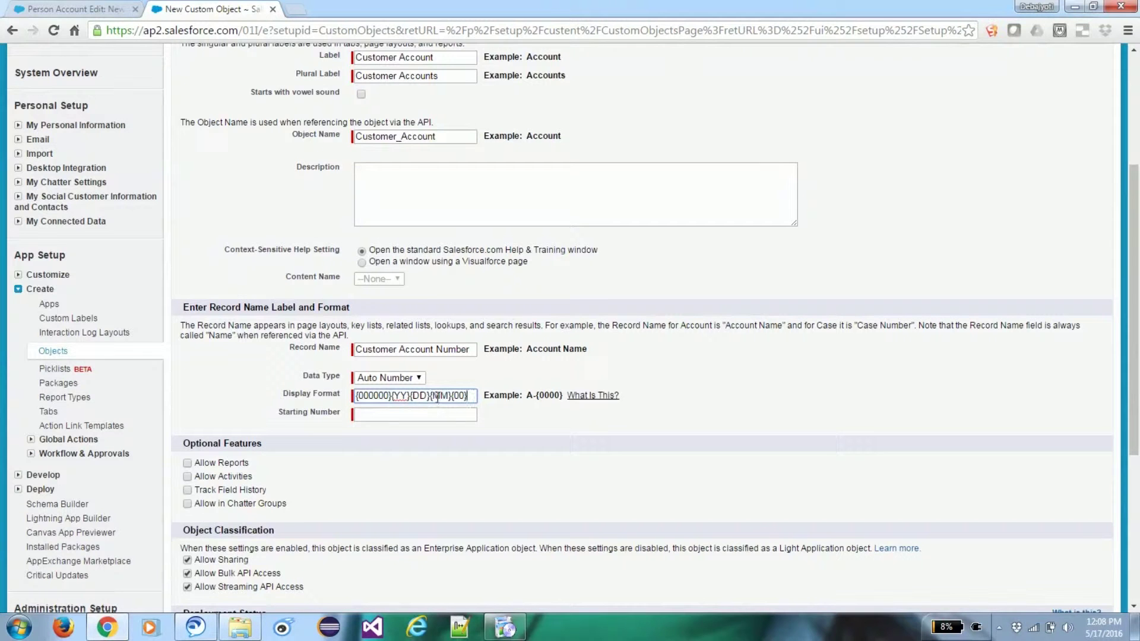
# Step: Set the auto-number starting number to 1, enable the tab wizard, and save the Customer Account object
pyautogui.click(465, 415)
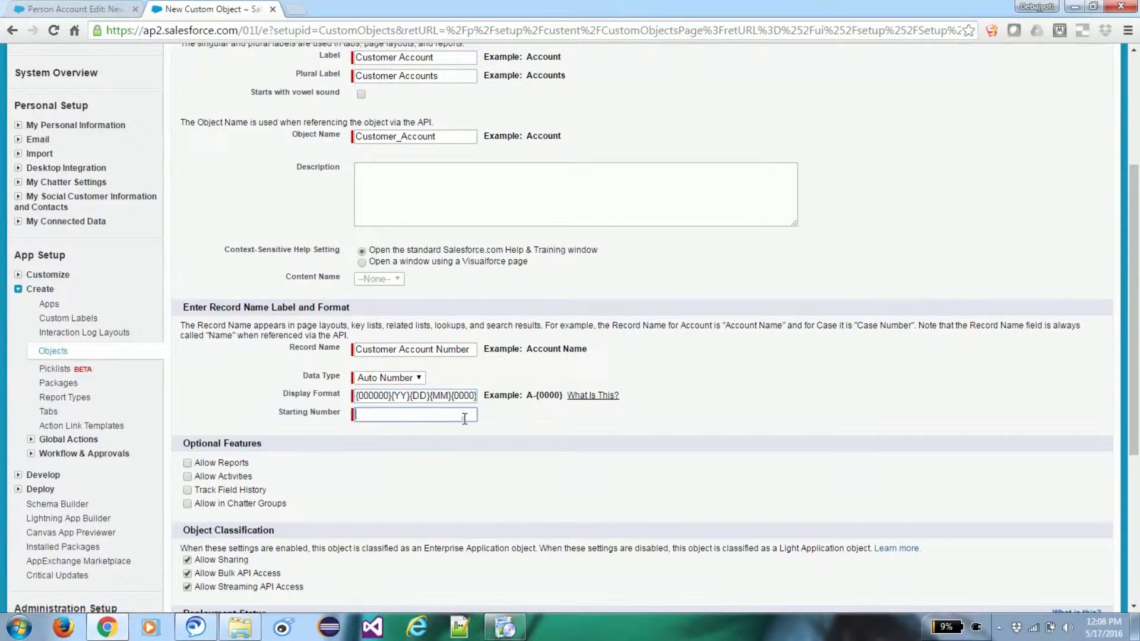
pyautogui.write('1')
pyautogui.scroll(-5, 416, 428)
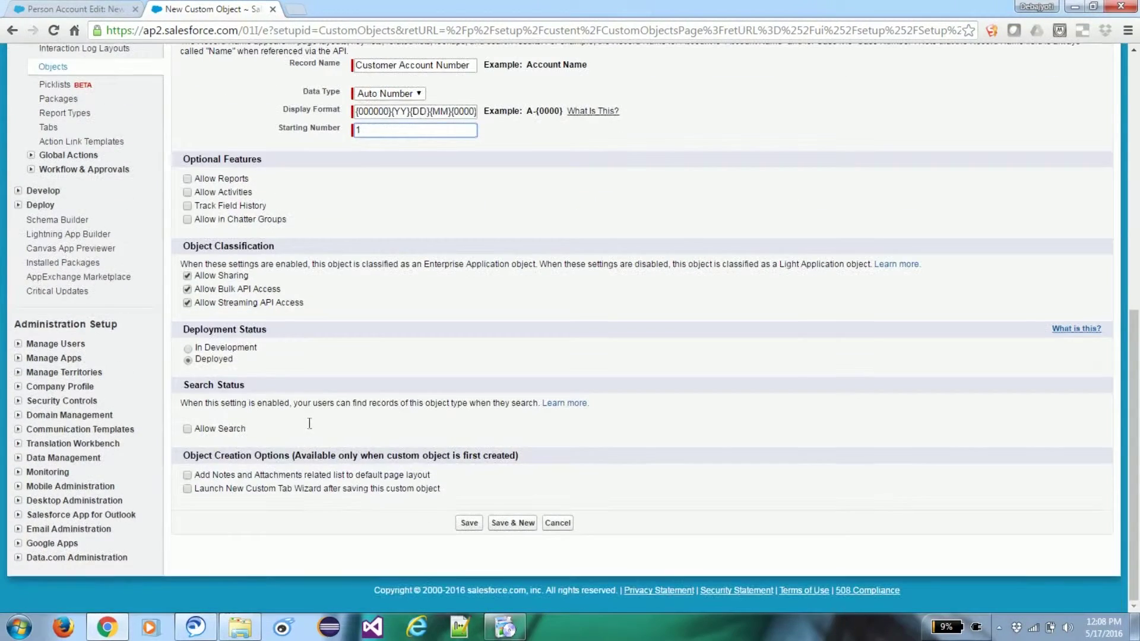
pyautogui.click(250, 490)
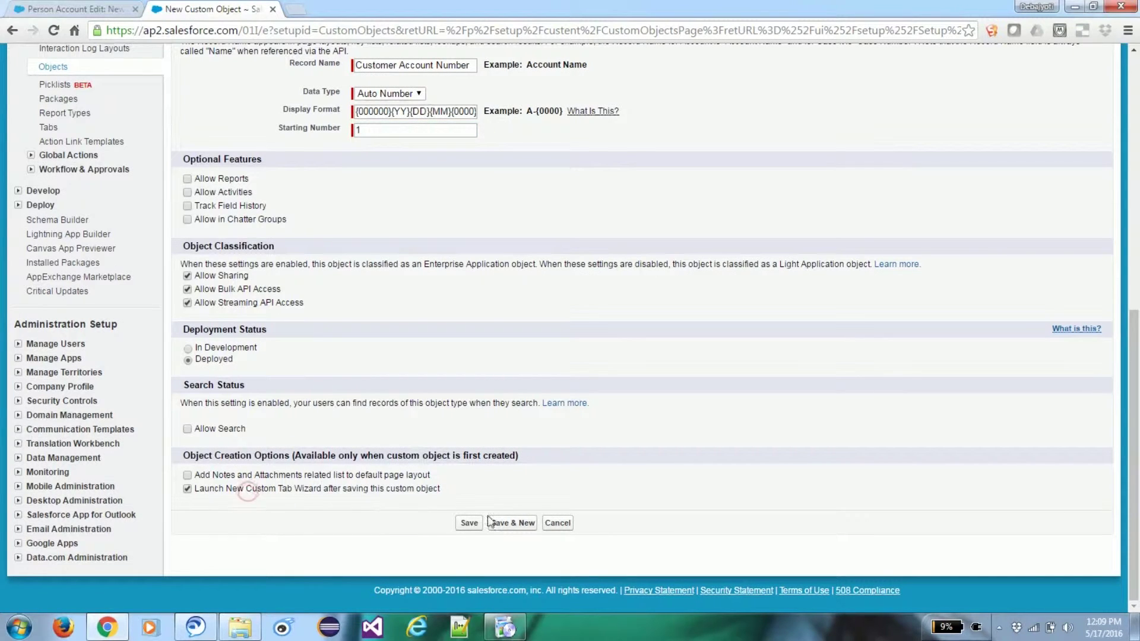
pyautogui.click(469, 523)
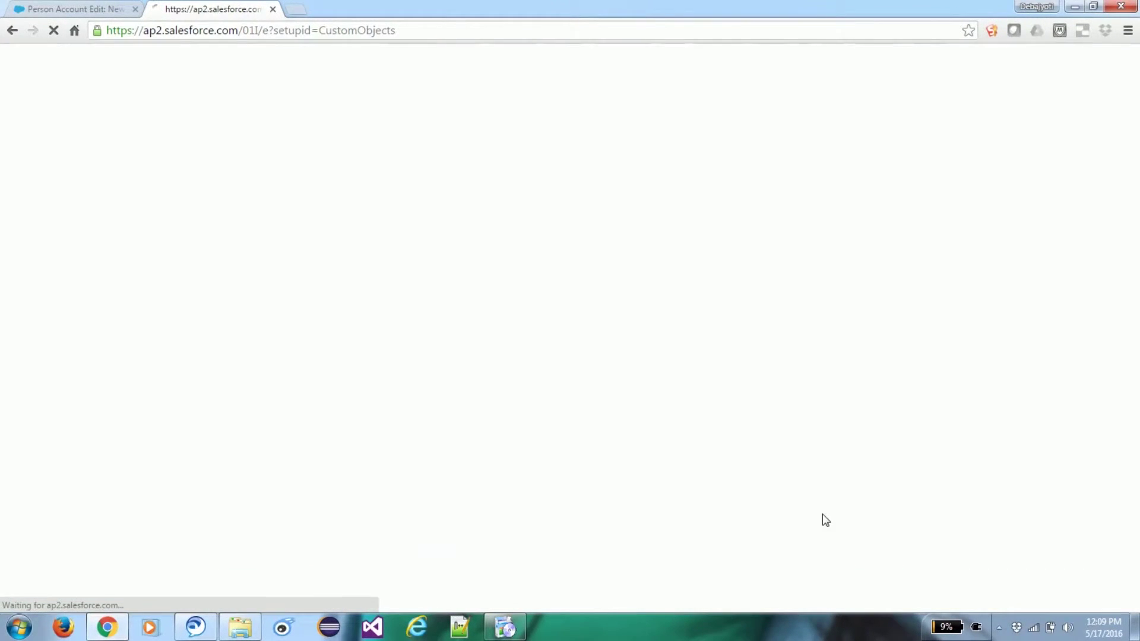
# Step: Give the tab the Apple style and hide it for every profile except System Administrator (Default On)
pyautogui.click(419, 286)
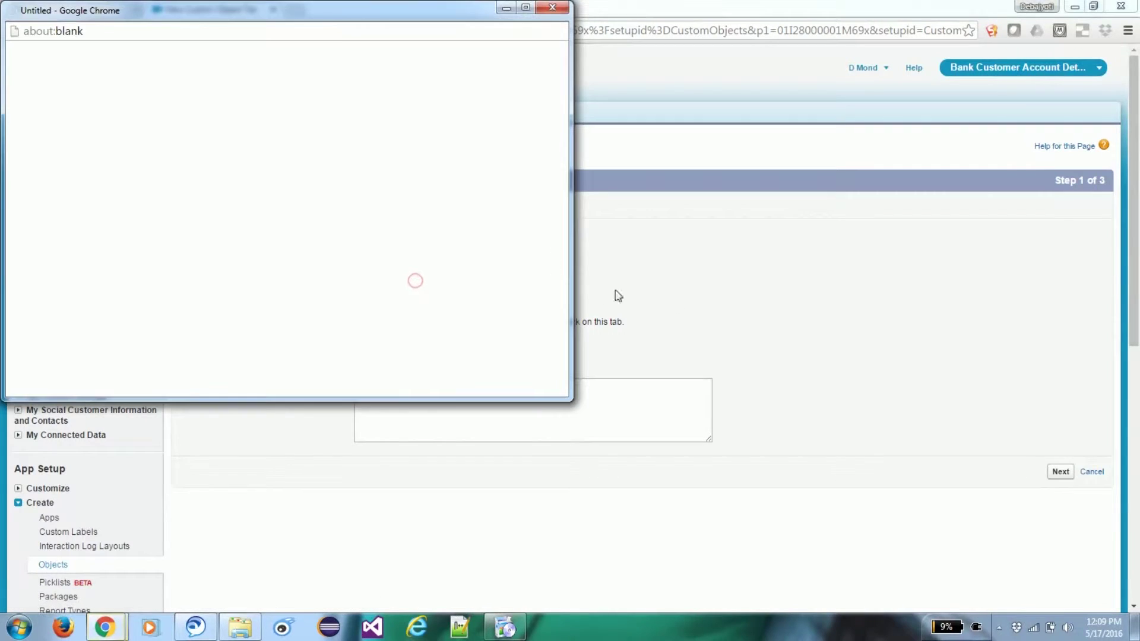
pyautogui.click(319, 90)
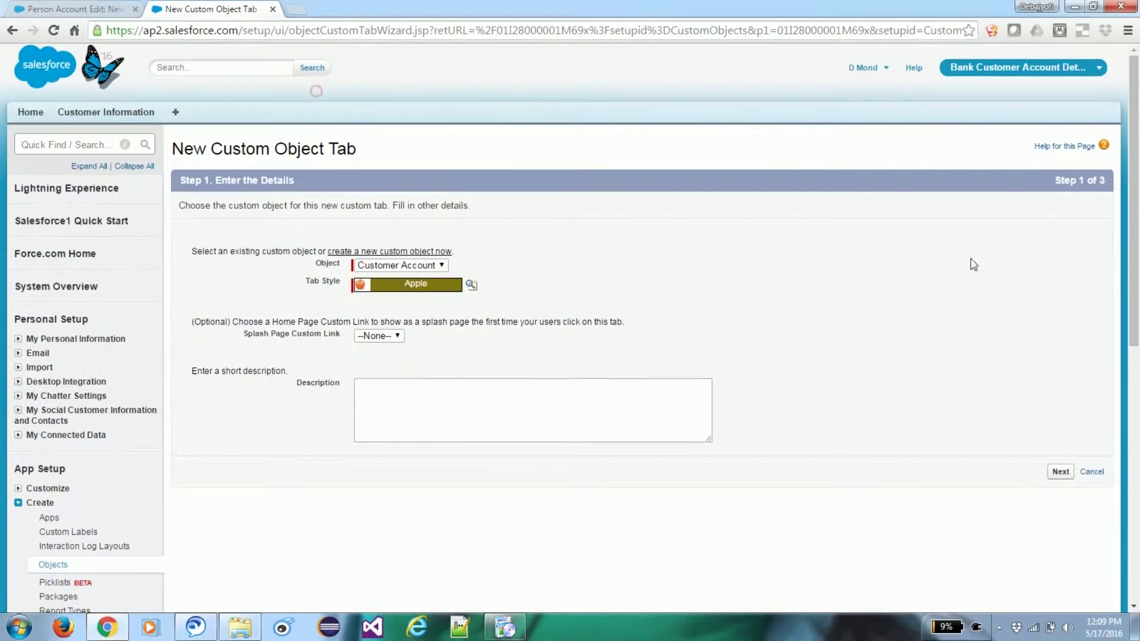
pyautogui.click(1060, 472)
pyautogui.click(637, 252)
pyautogui.click(638, 291)
pyautogui.click(606, 265)
pyautogui.scroll(-8, 802, 414)
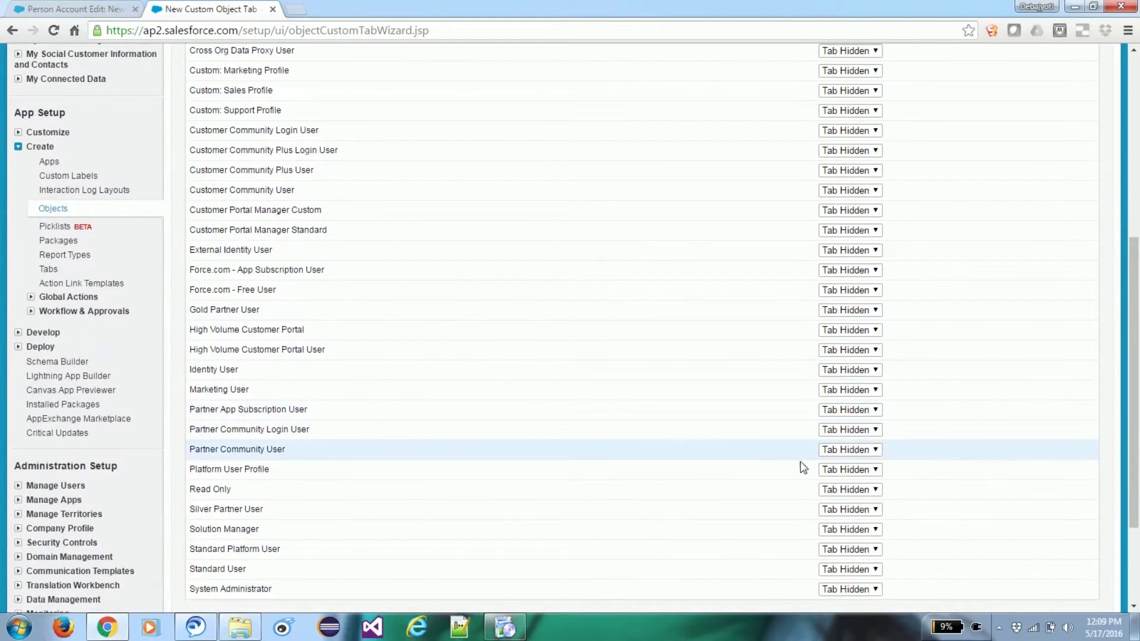
pyautogui.click(846, 449)
pyautogui.click(843, 461)
# Step: Include the tab only in the Bank Customer Account Details app and save it
pyautogui.click(1060, 491)
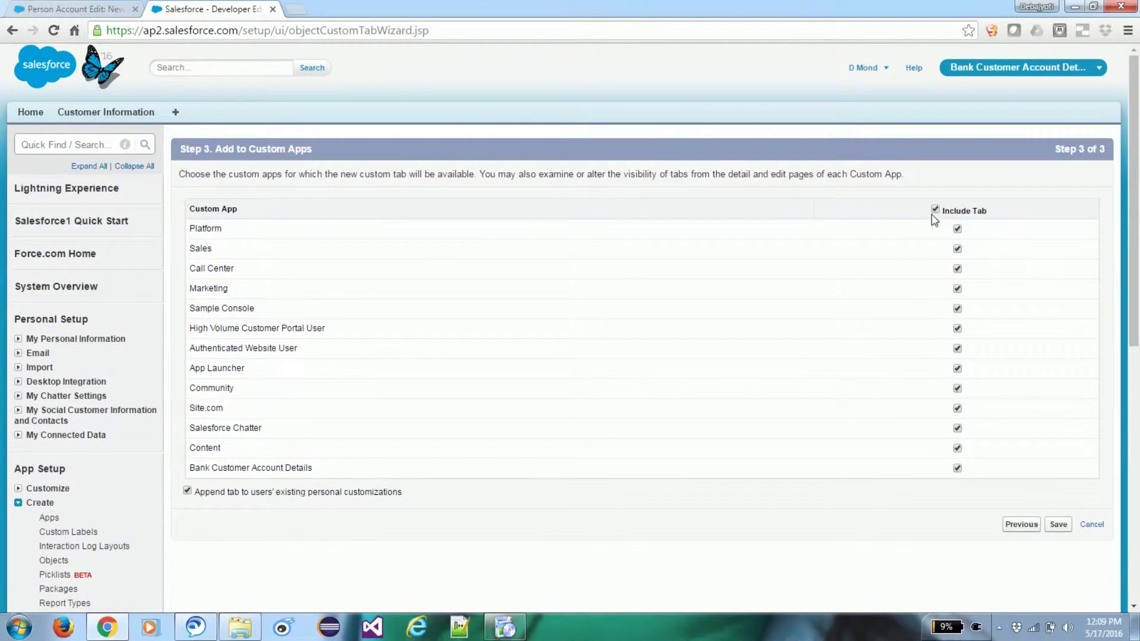
pyautogui.click(935, 210)
pyautogui.click(957, 468)
pyautogui.click(1057, 524)
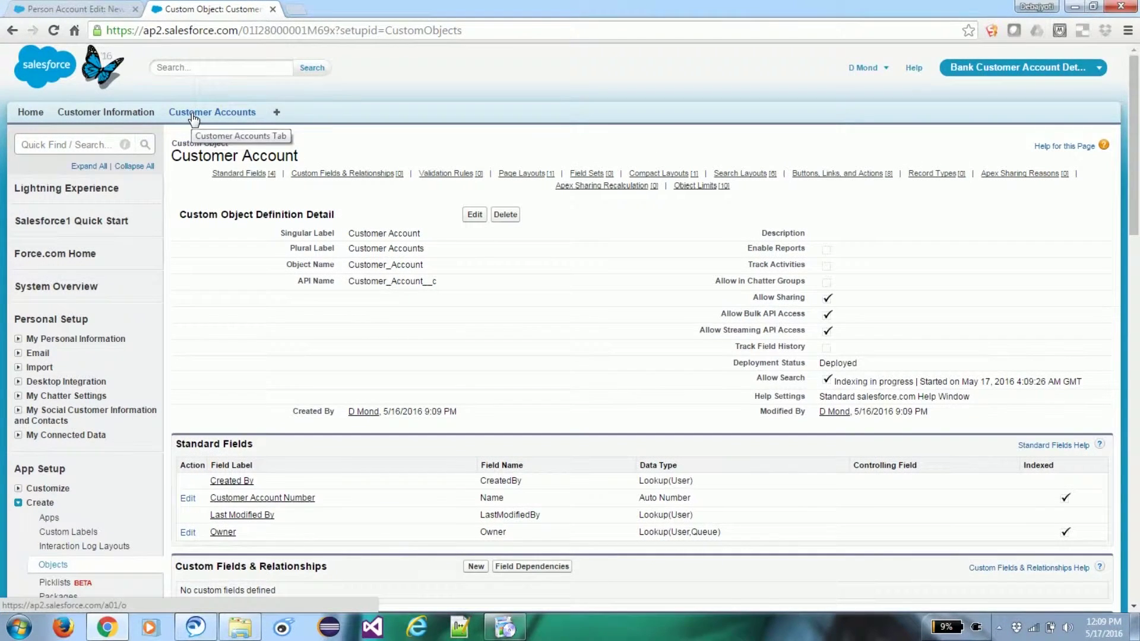
# Step: From the Customer Accounts tab, open the object's fields and begin a new Picklist custom field
pyautogui.click(192, 115)
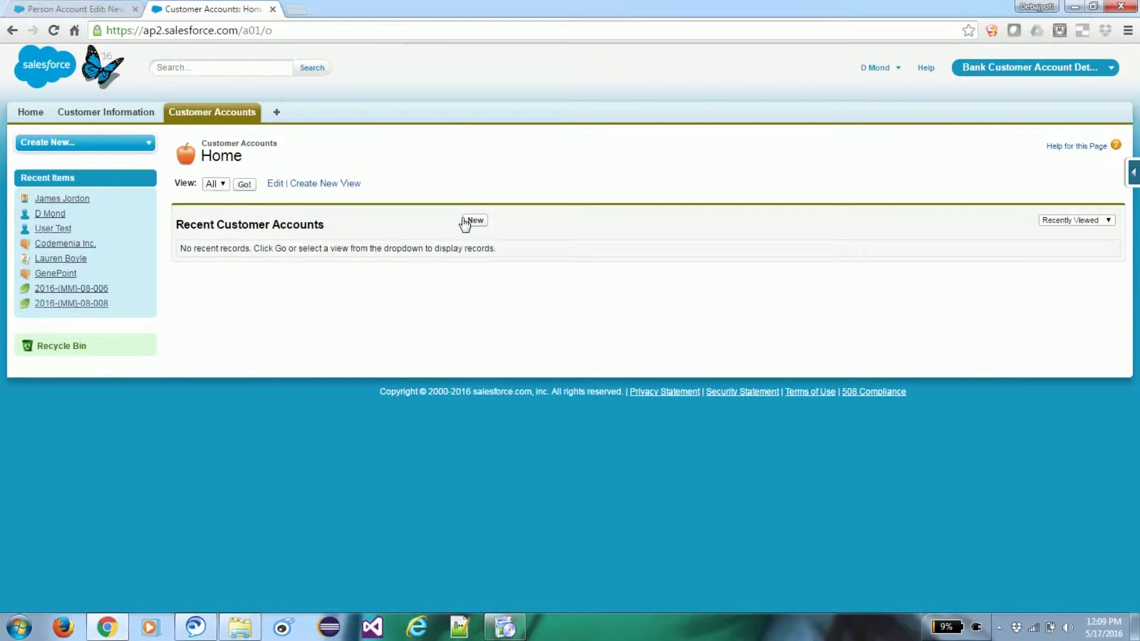
pyautogui.click(1127, 182)
pyautogui.click(1107, 196)
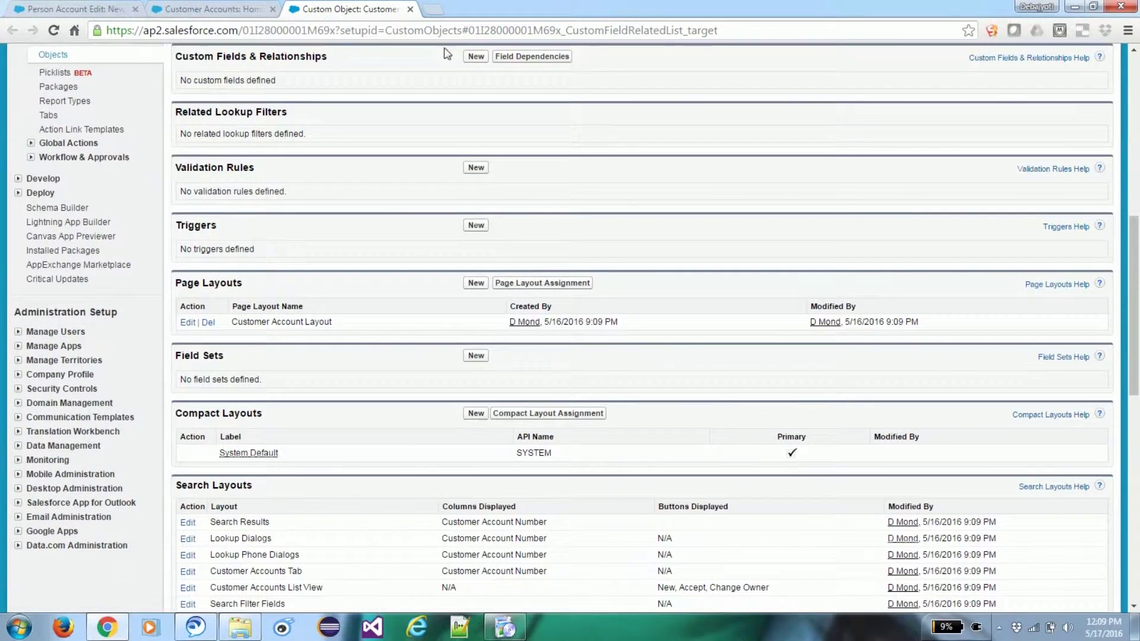
pyautogui.click(476, 57)
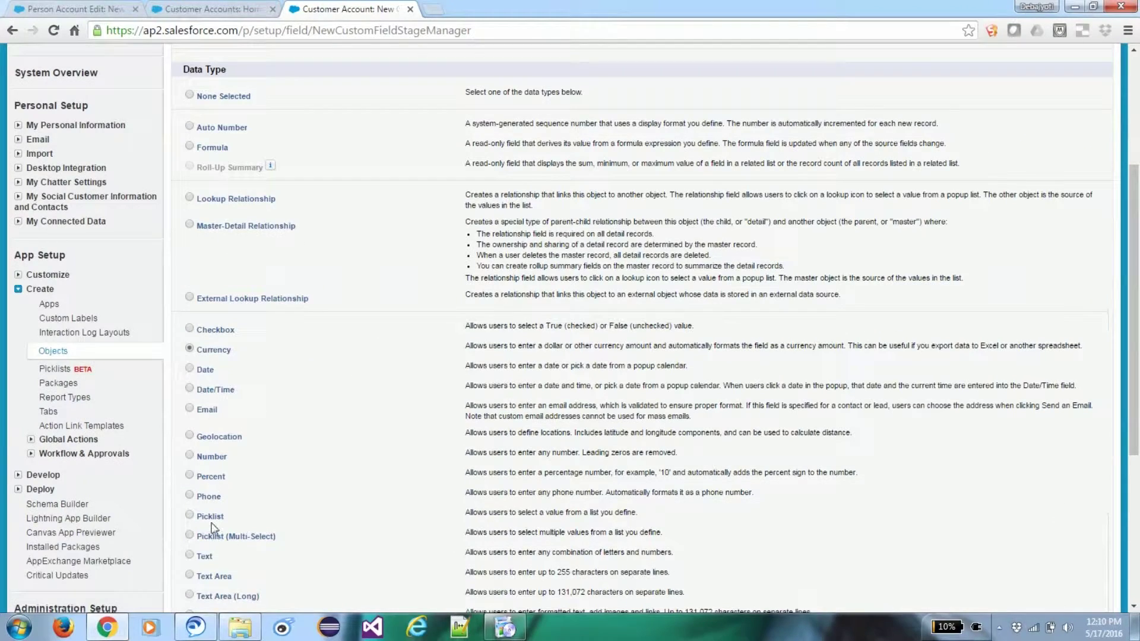
pyautogui.scroll(3, 1039, 136)
pyautogui.click(1061, 150)
# Step: Create the Account Type picklist with values Saving, Current, Loan and Demat on the Customer Account Layout
pyautogui.click(380, 251)
pyautogui.click(379, 312)
pyautogui.click(416, 358)
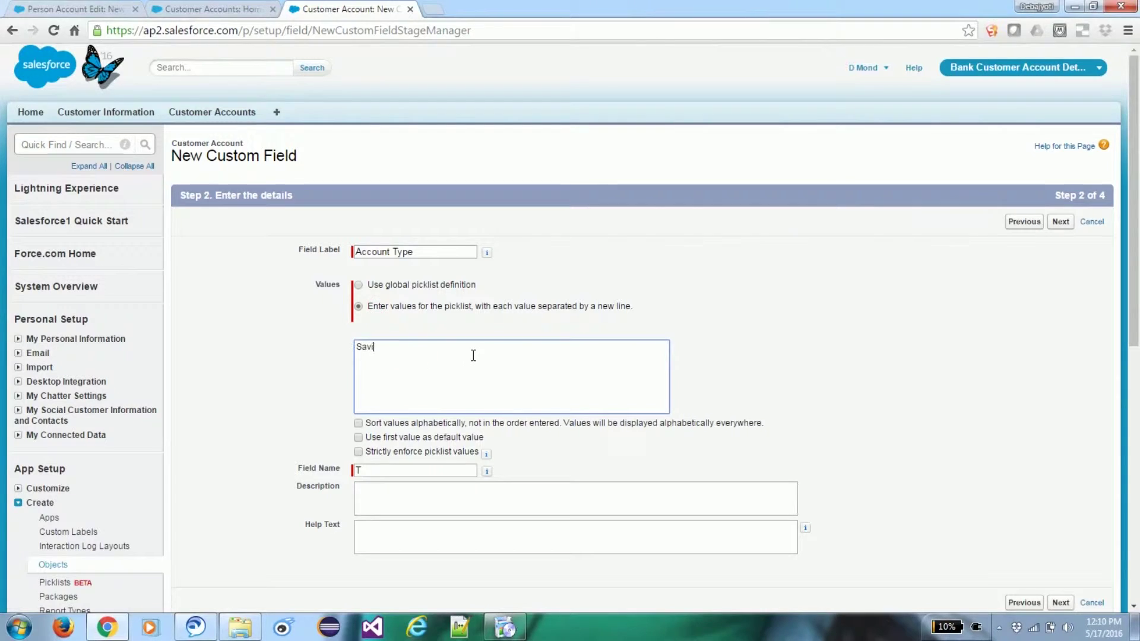
pyautogui.write('mat')
pyautogui.hotkey('shift', 'Tab')
pyautogui.hotkey('shift', 'Tab')
pyautogui.hotkey('shift', 'Tab')
pyautogui.press('Tab')
pyautogui.press('Tab')
pyautogui.press('Tab')
pyautogui.press('Tab')
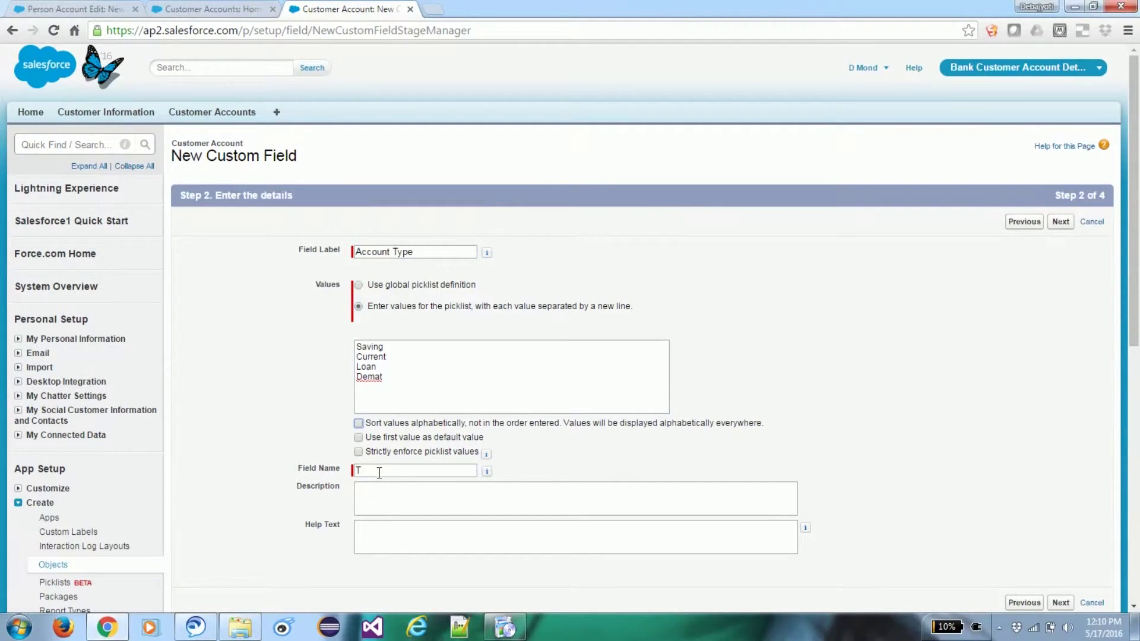
pyautogui.press('Tab')
pyautogui.press('Tab')
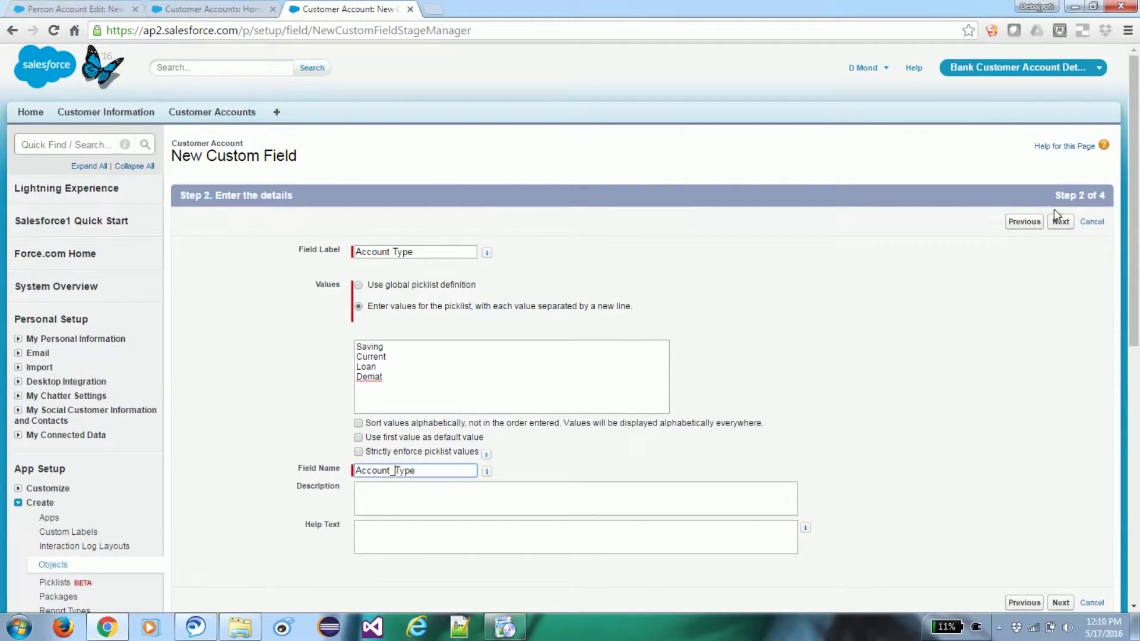
pyautogui.click(1060, 221)
pyautogui.click(1067, 223)
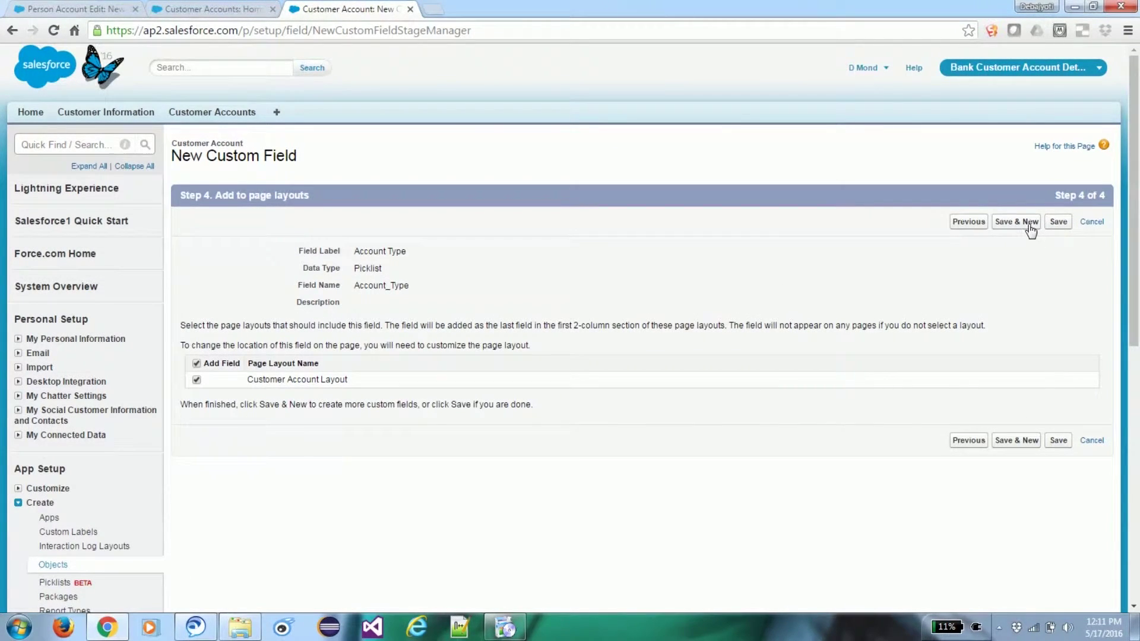
pyautogui.click(1032, 224)
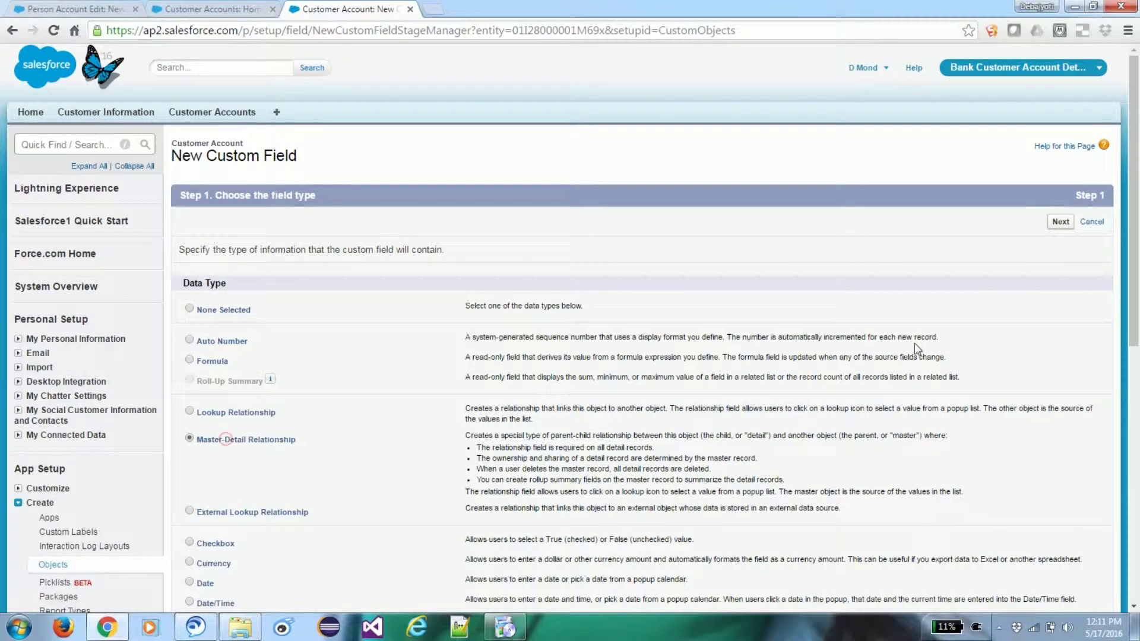
# Step: Create a lookup field to Account labelled Account, with child relationship name Customer_Accounts
pyautogui.click(1061, 222)
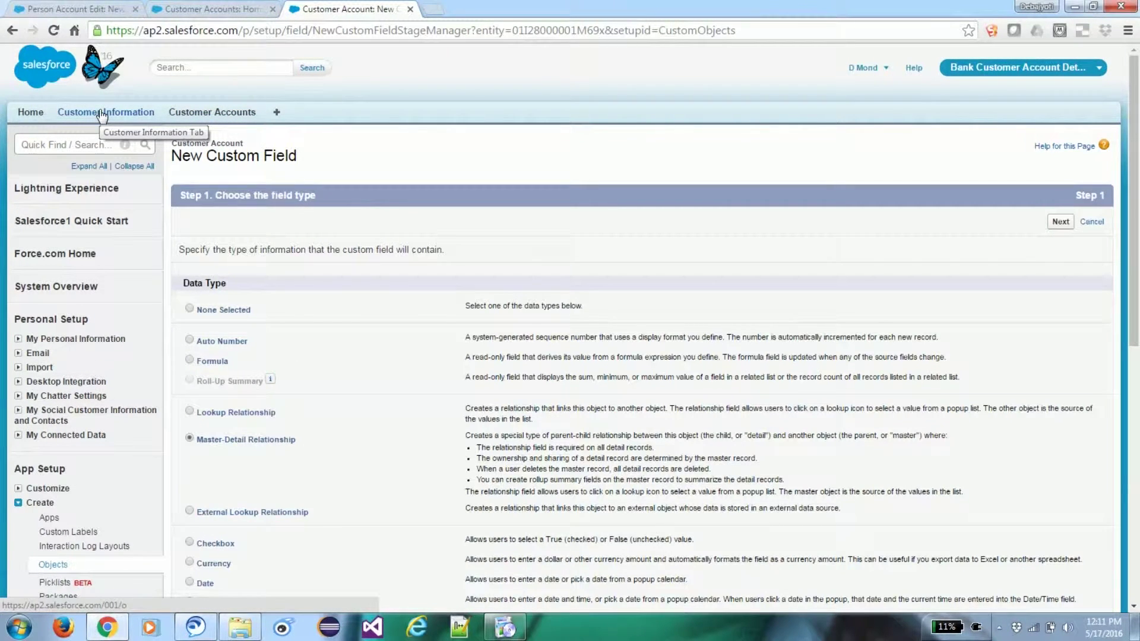
pyautogui.click(212, 414)
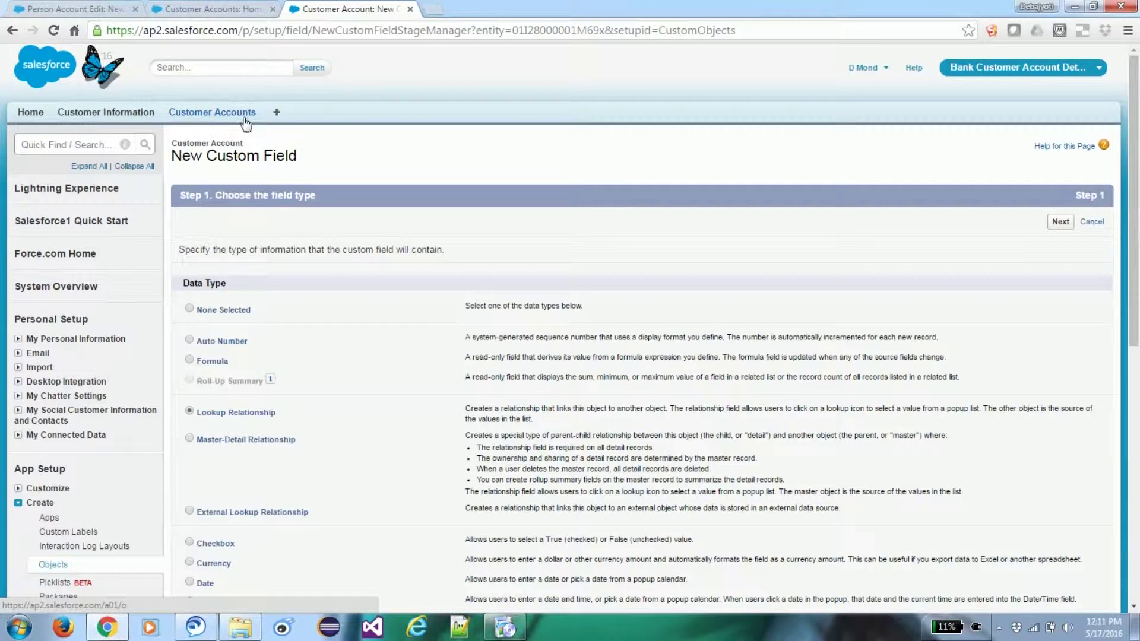
pyautogui.click(1061, 222)
pyautogui.click(414, 281)
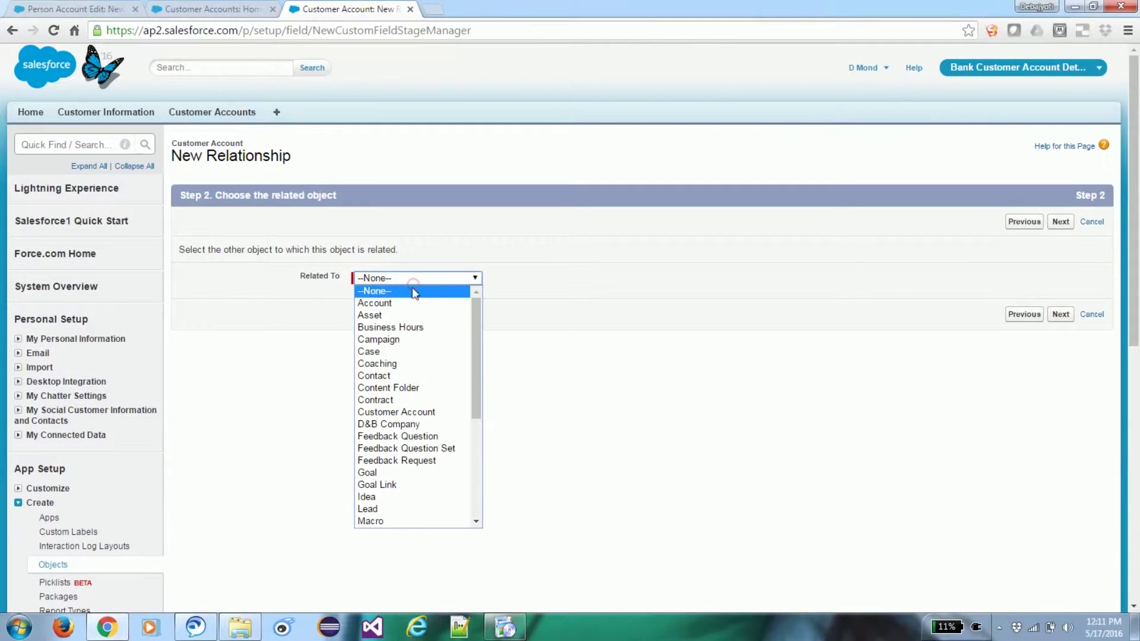
pyautogui.click(409, 303)
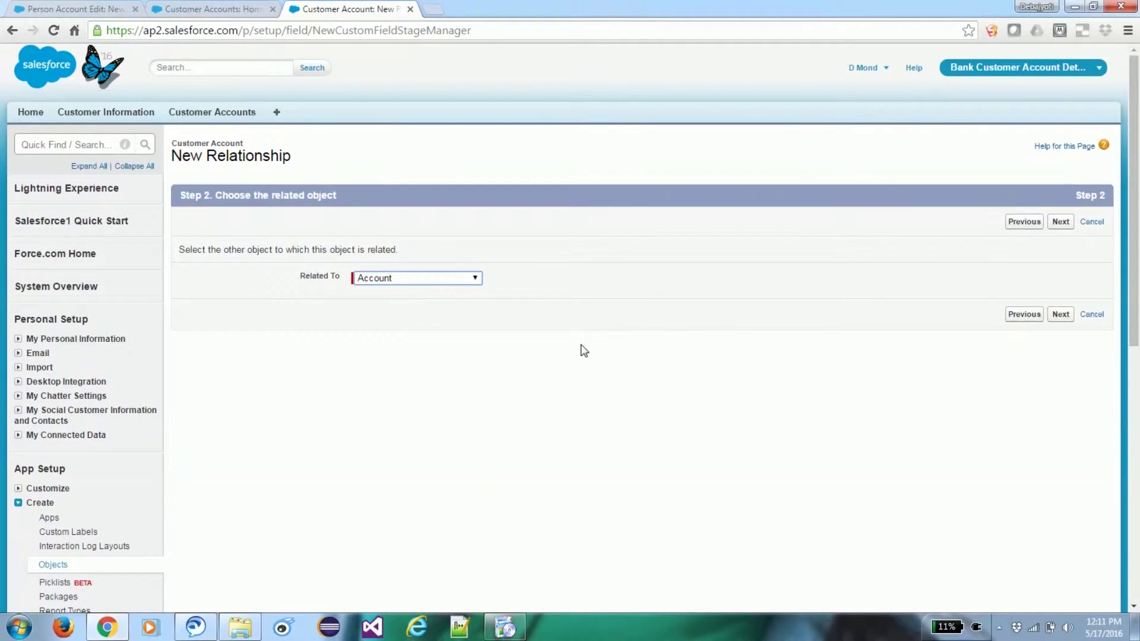
pyautogui.click(1060, 315)
pyautogui.click(419, 286)
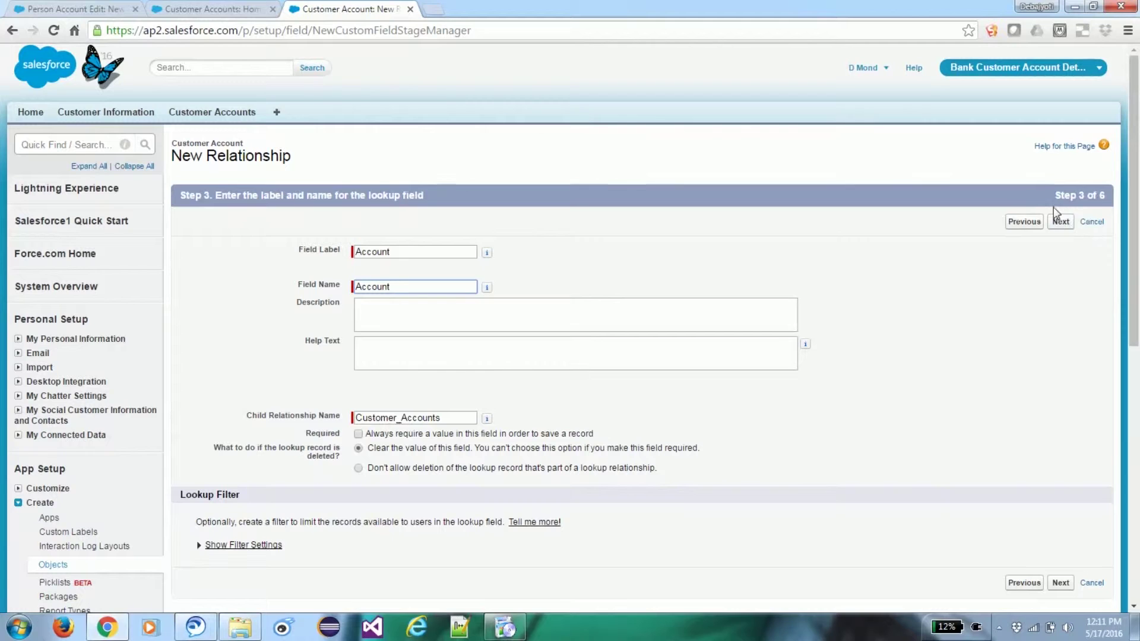
pyautogui.click(262, 544)
# Step: Filter the Account lookup to Account: Is Person Account equals True
pyautogui.scroll(-2, 273, 535)
pyautogui.click(547, 457)
pyautogui.scroll(-5, 451, 296)
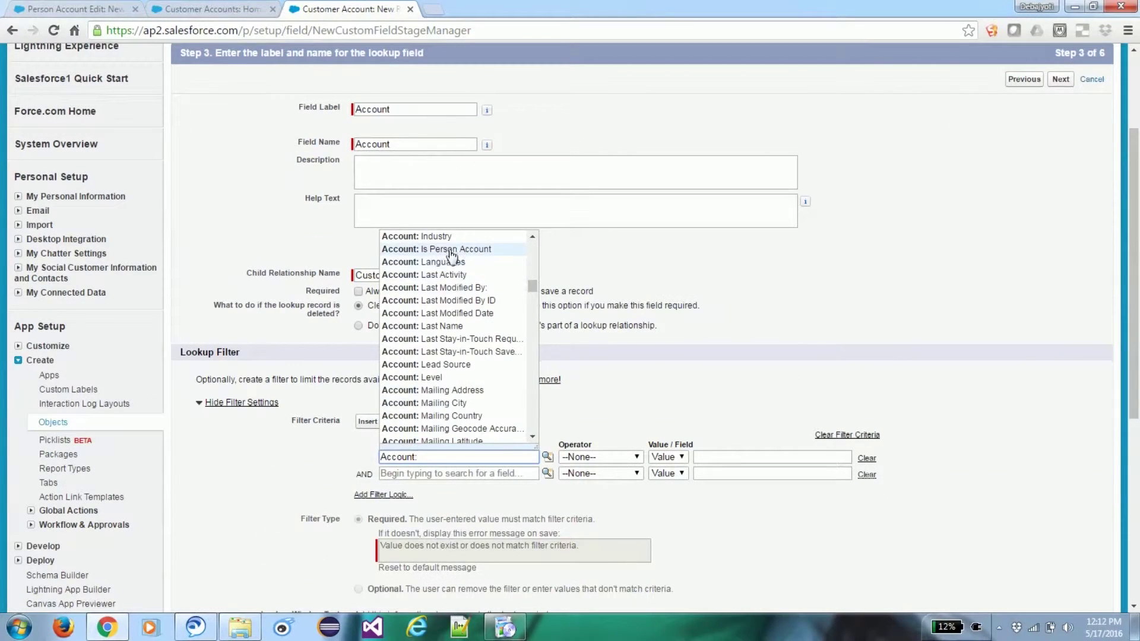
pyautogui.click(450, 260)
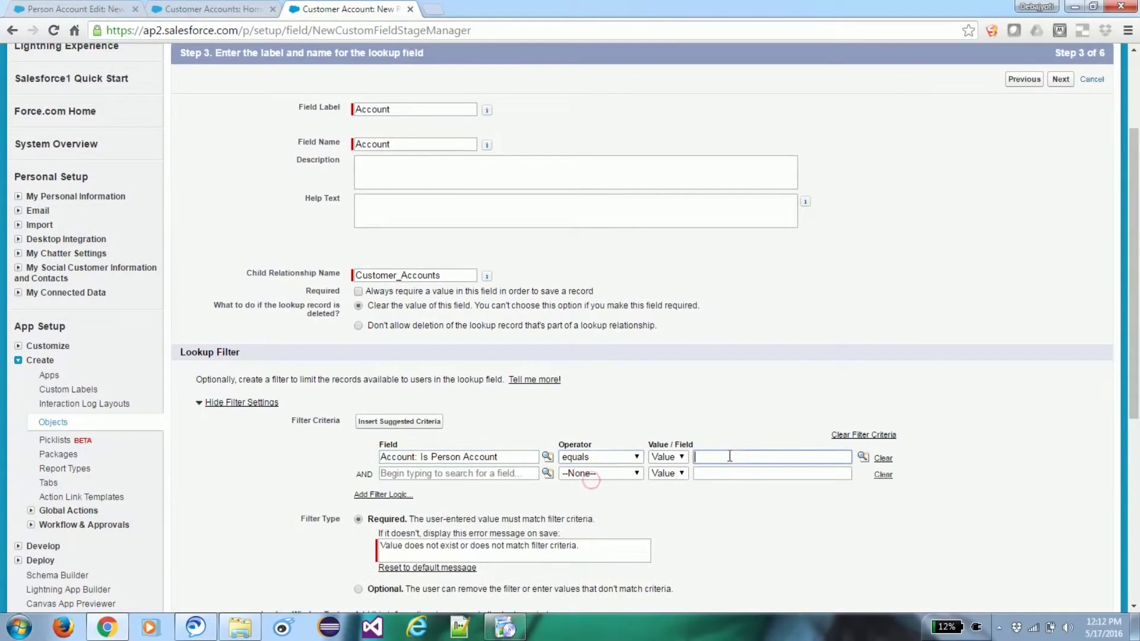
pyautogui.click(862, 457)
pyautogui.click(48, 127)
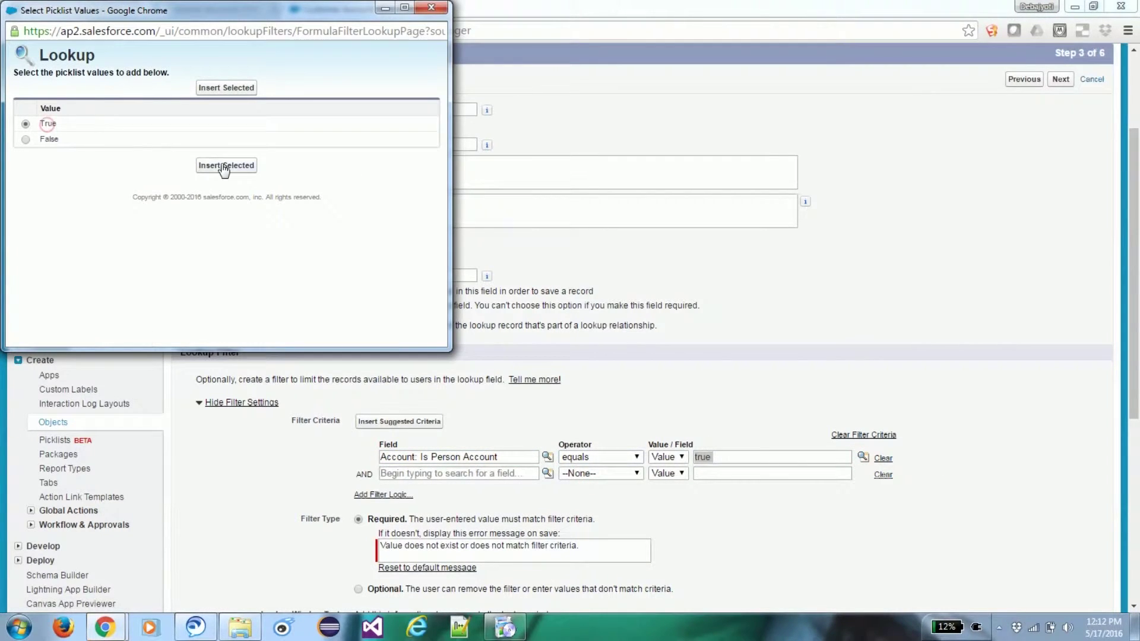
pyautogui.click(226, 166)
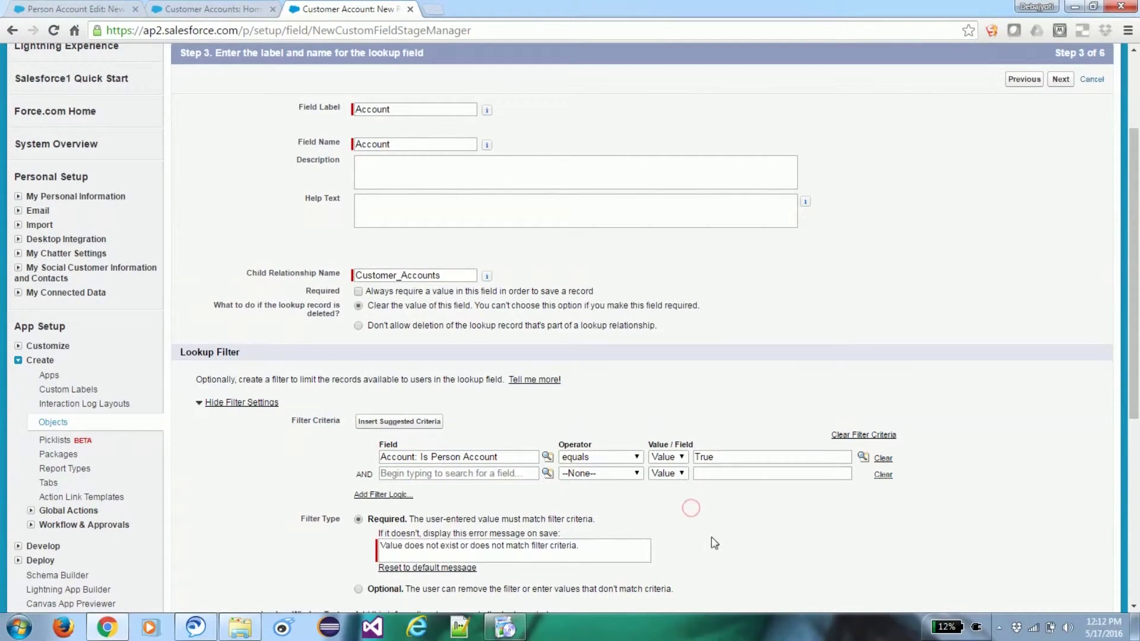
# Step: Set the lookup window text to 'Bank Customer' and pass the filter and security steps
pyautogui.scroll(-2, 714, 543)
pyautogui.click(428, 490)
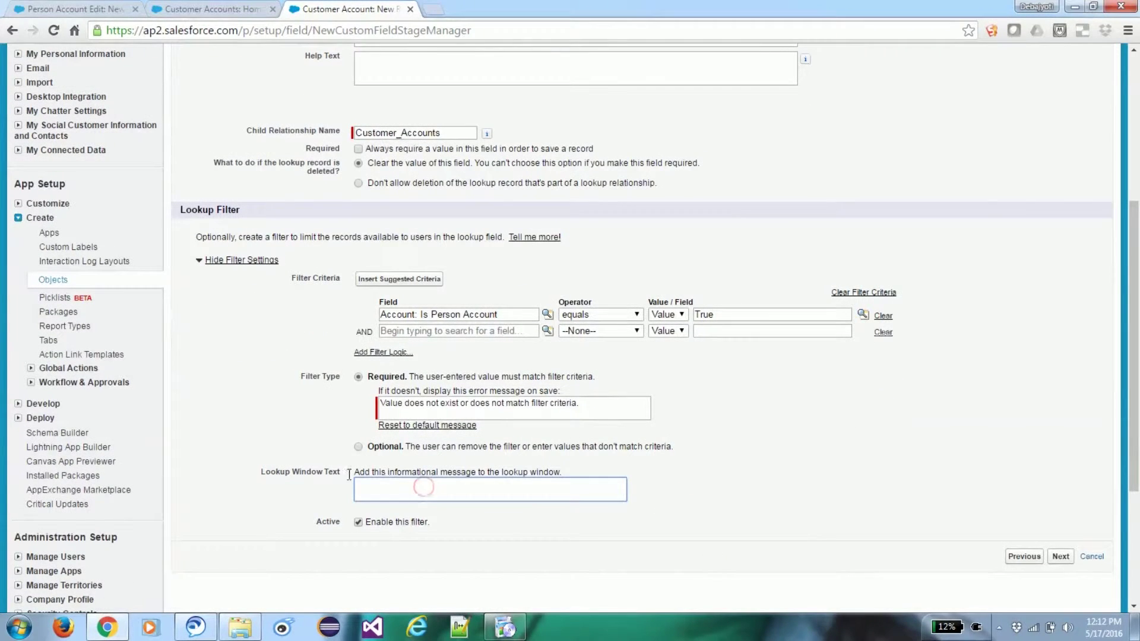
pyautogui.write('Bank Customer')
pyautogui.hotkey('ctrl', 'Left')
pyautogui.click(1060, 558)
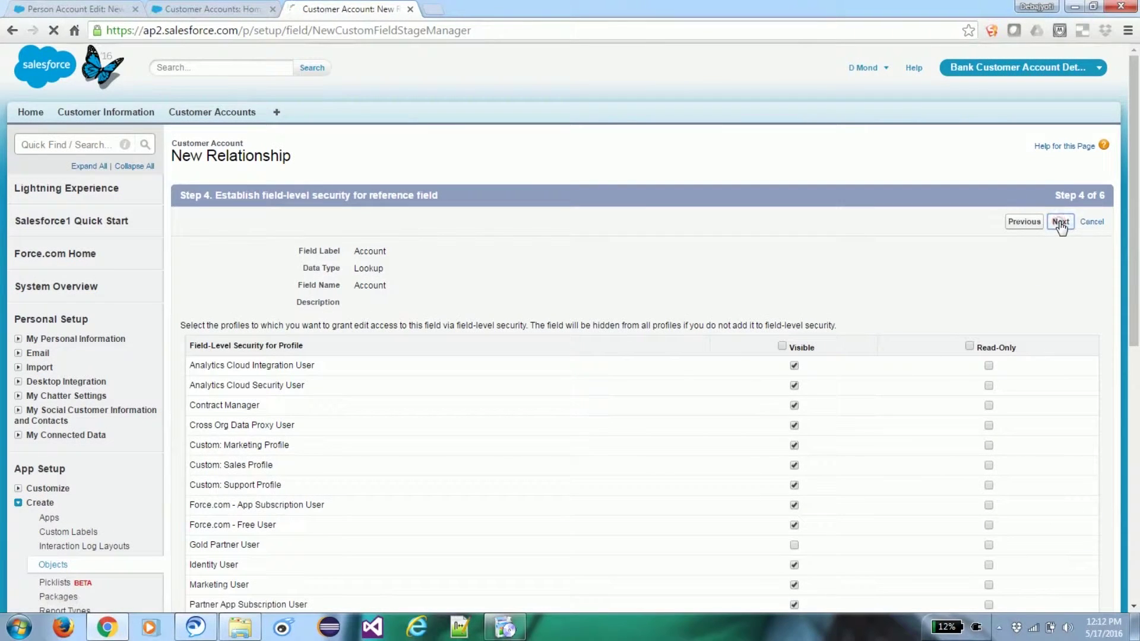
pyautogui.click(1060, 223)
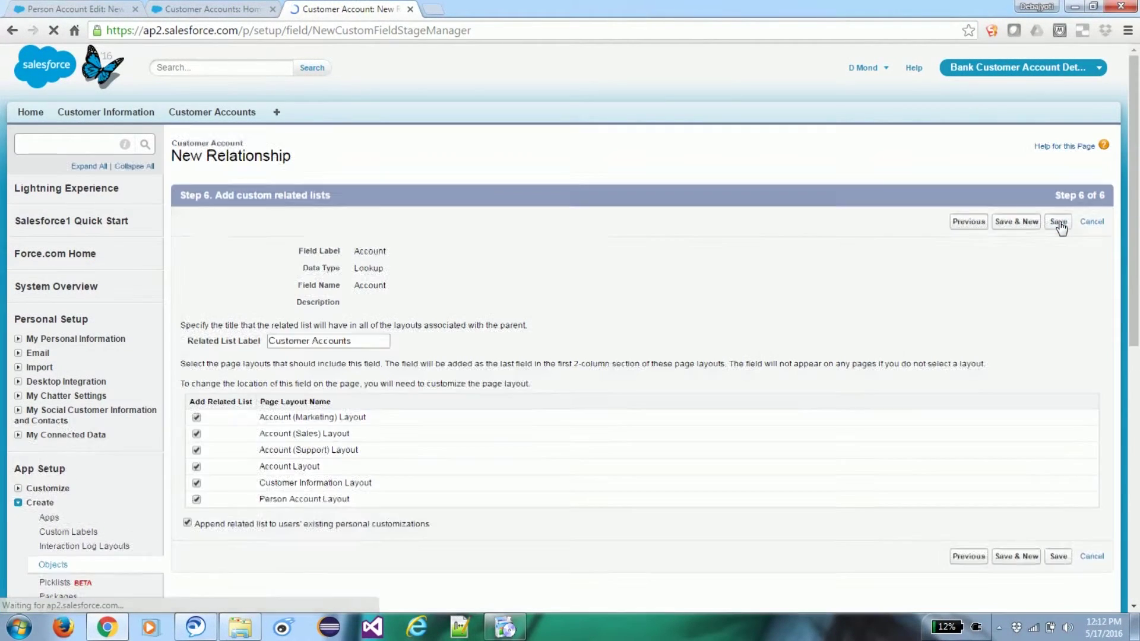
# Step: Save the Account lookup field and open a New Customer Account form from the Customer Accounts tab
pyautogui.click(1060, 223)
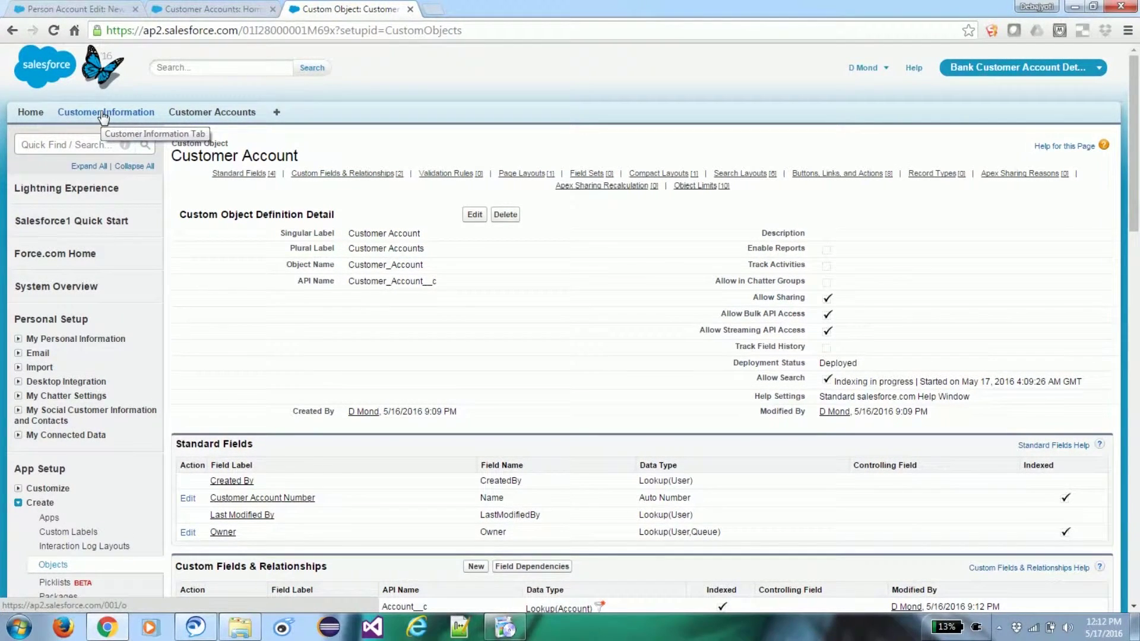
pyautogui.click(223, 114)
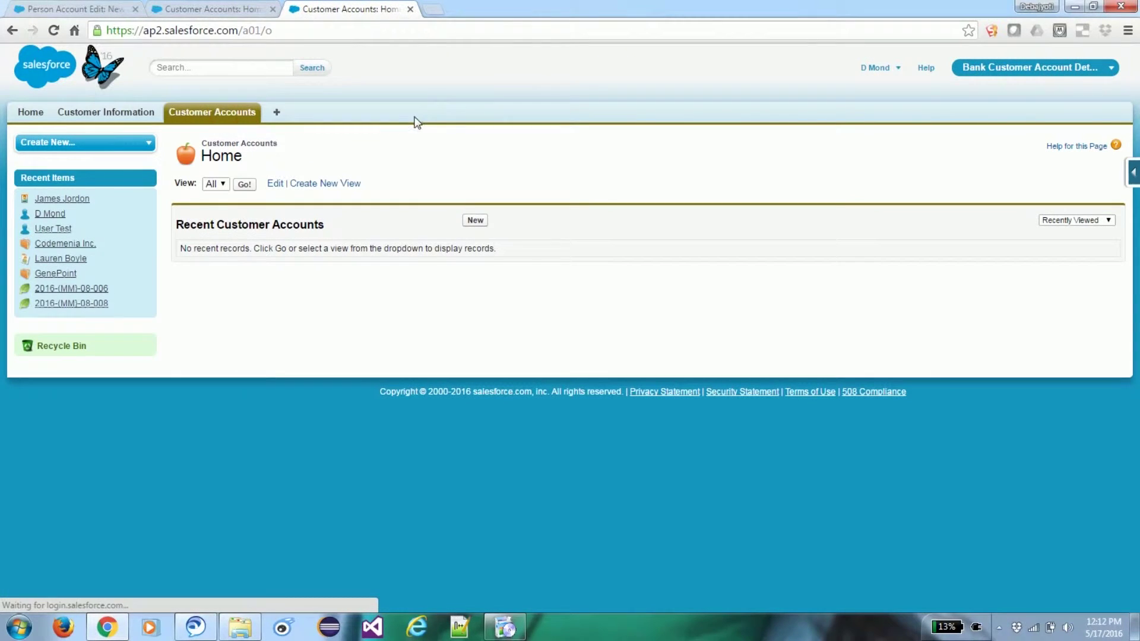
pyautogui.click(475, 220)
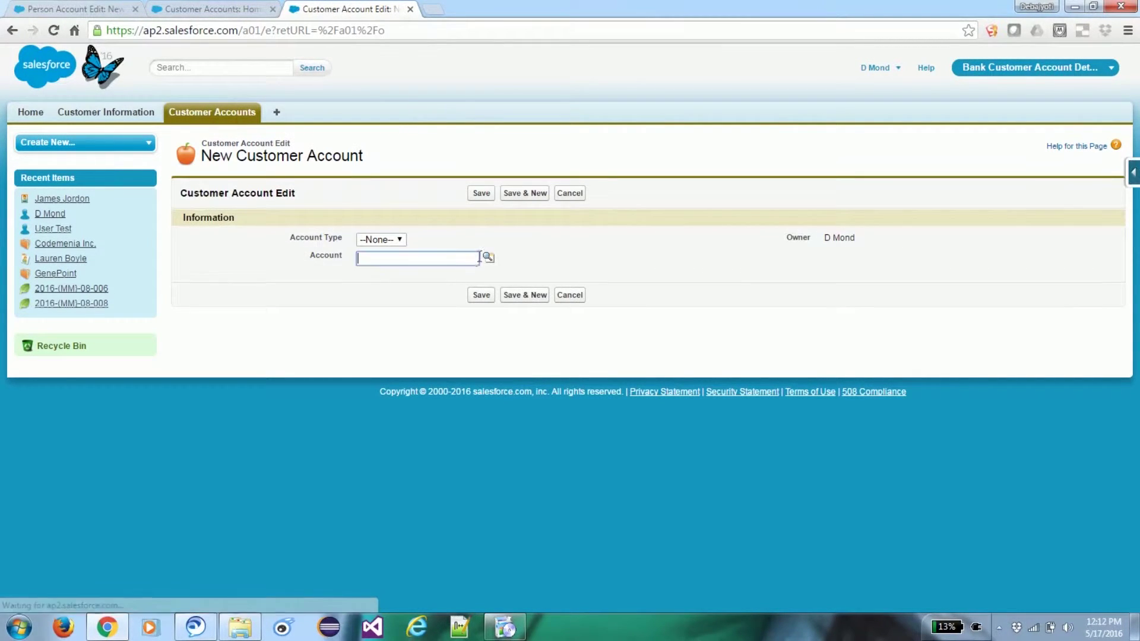
pyautogui.click(488, 257)
pyautogui.click(398, 375)
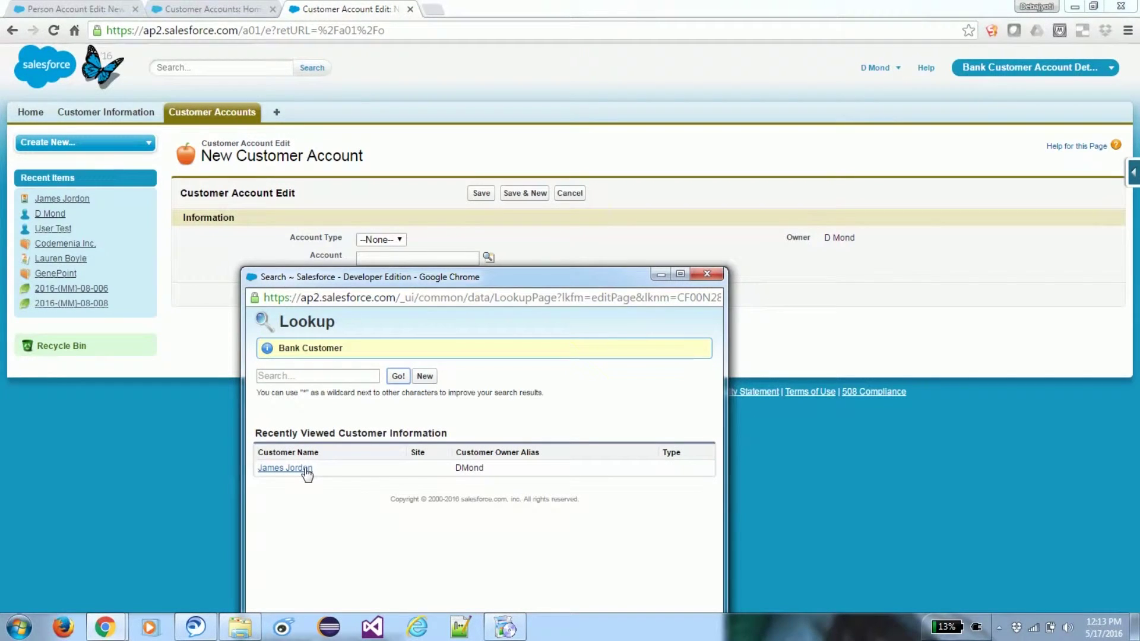
pyautogui.click(321, 378)
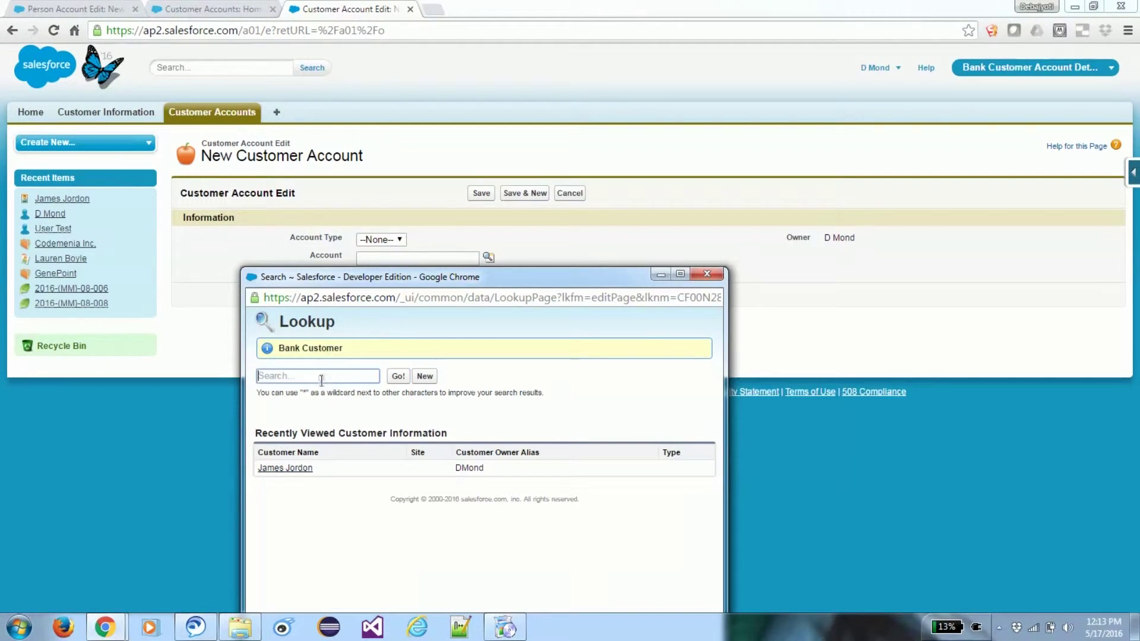
pyautogui.click(706, 274)
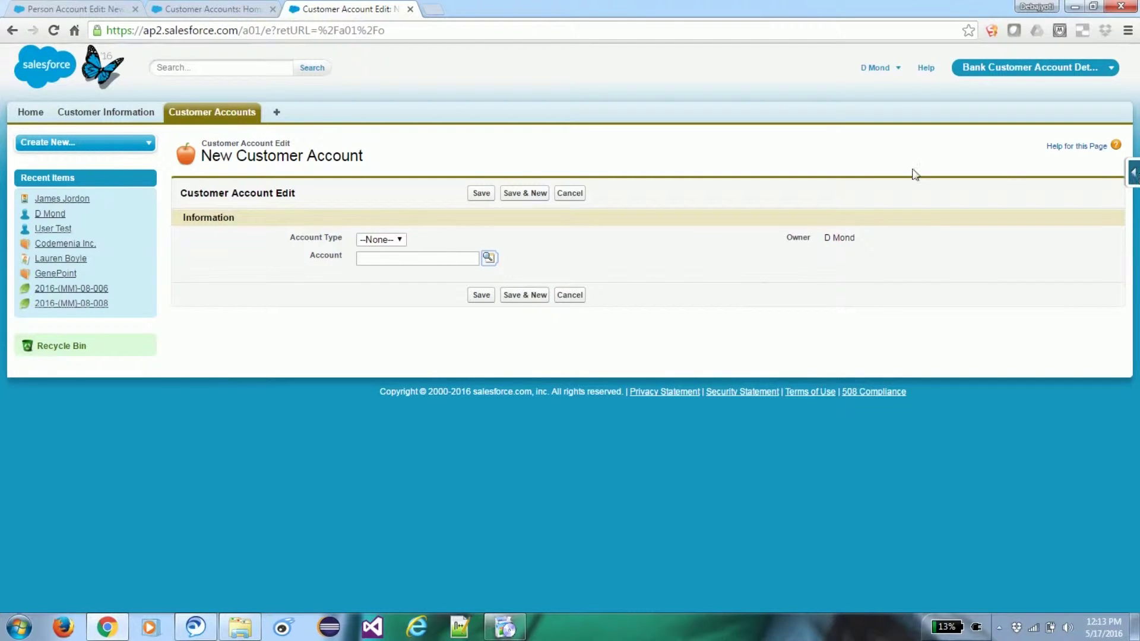
# Step: Start a new Currency custom field on the Customer Account object
pyautogui.click(253, 9)
pyautogui.click(331, 9)
pyautogui.click(1133, 175)
pyautogui.click(1002, 197)
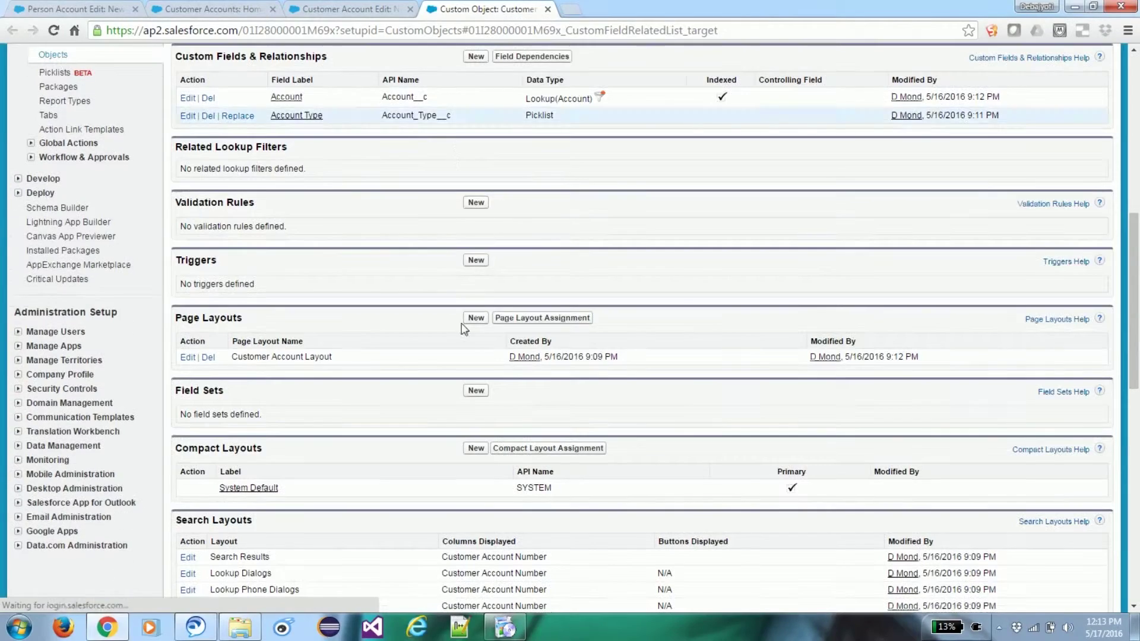
pyautogui.click(476, 56)
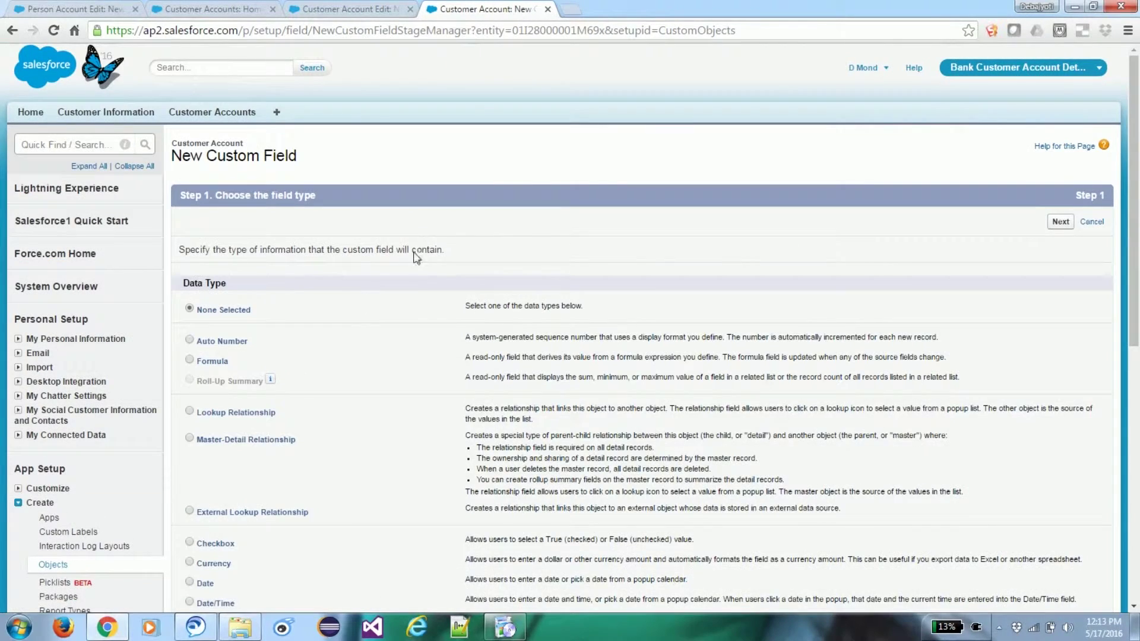
pyautogui.scroll(-2, 214, 376)
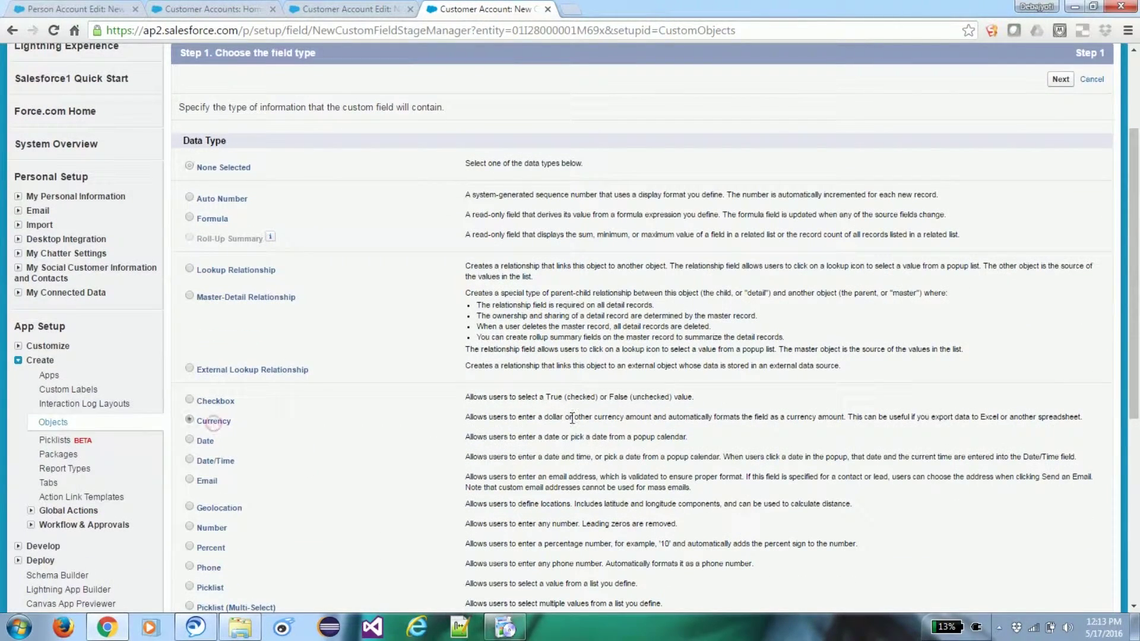
pyautogui.click(1060, 79)
# Step: Name the field Balance with 2 decimal places, correcting the Length to fit the limit
pyautogui.click(385, 258)
pyautogui.write('Balance')
pyautogui.click(1060, 221)
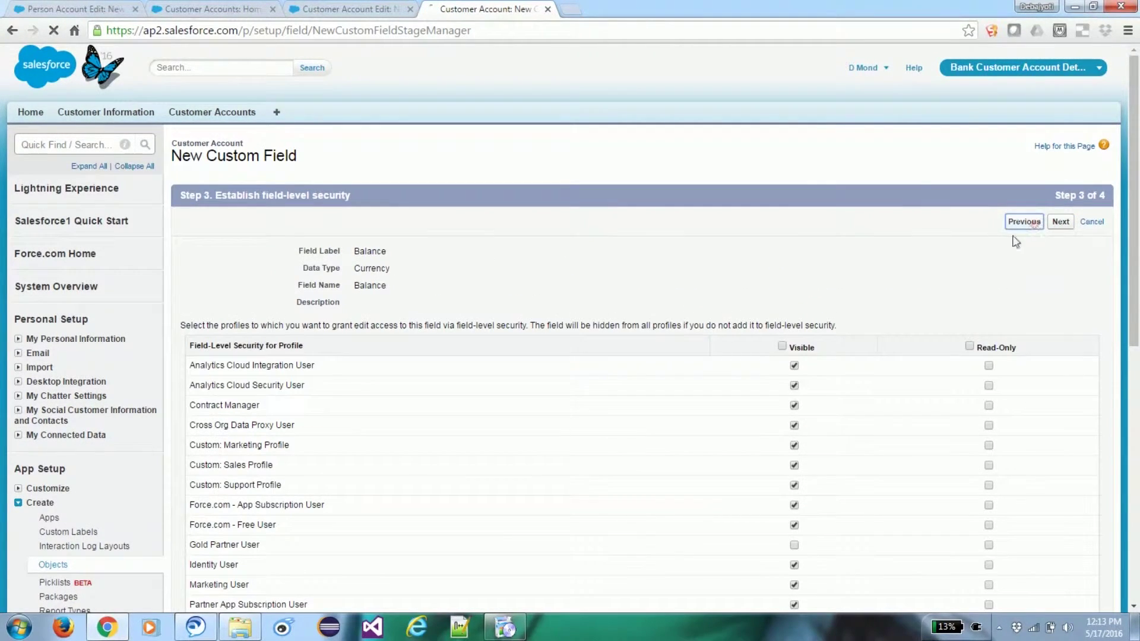
pyautogui.click(1024, 221)
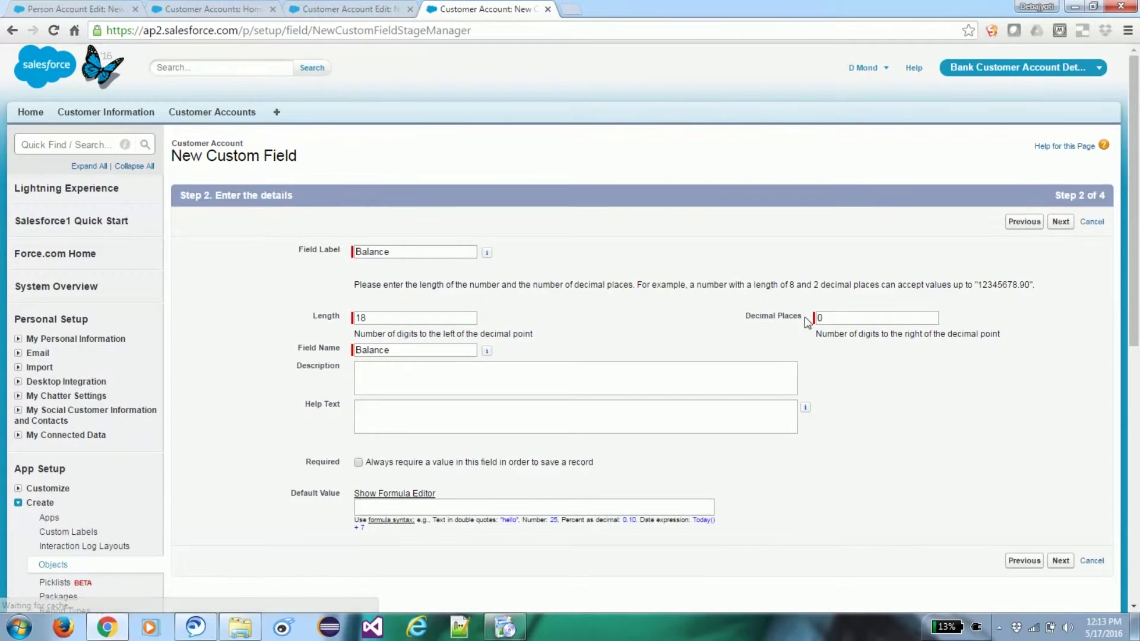
pyautogui.click(849, 316)
pyautogui.write('2')
pyautogui.click(1060, 222)
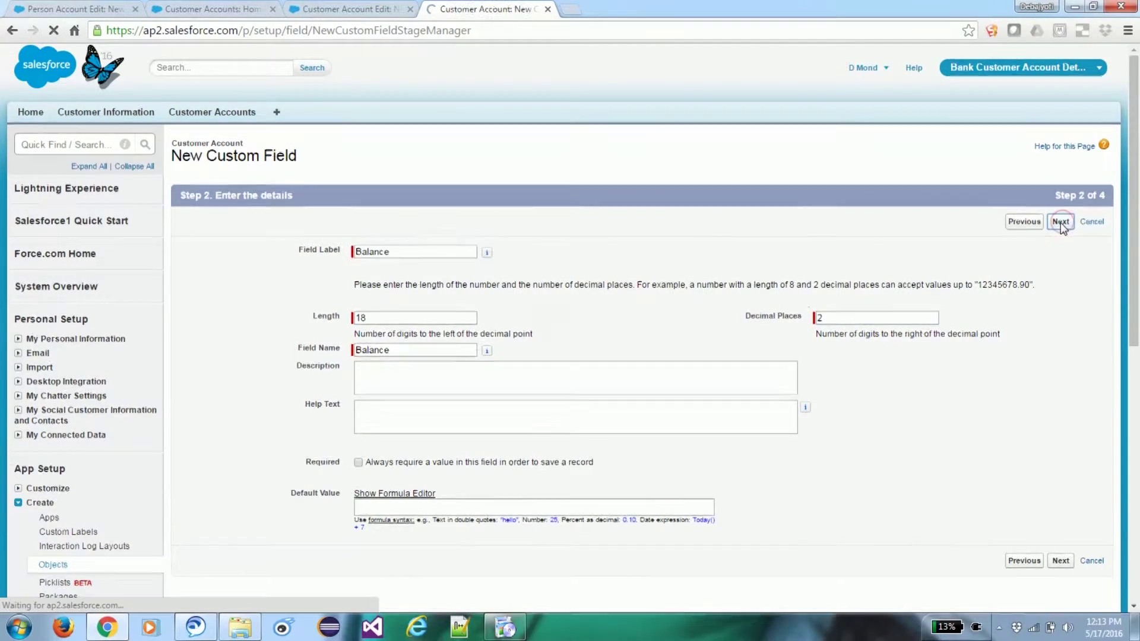
pyautogui.click(389, 338)
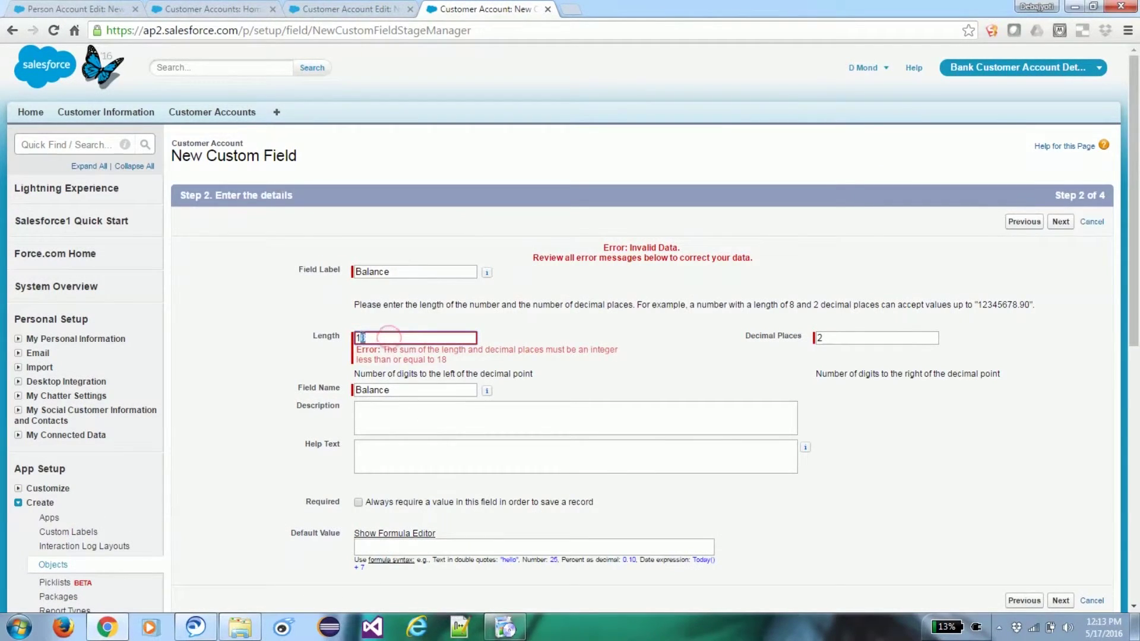
pyautogui.click(1060, 223)
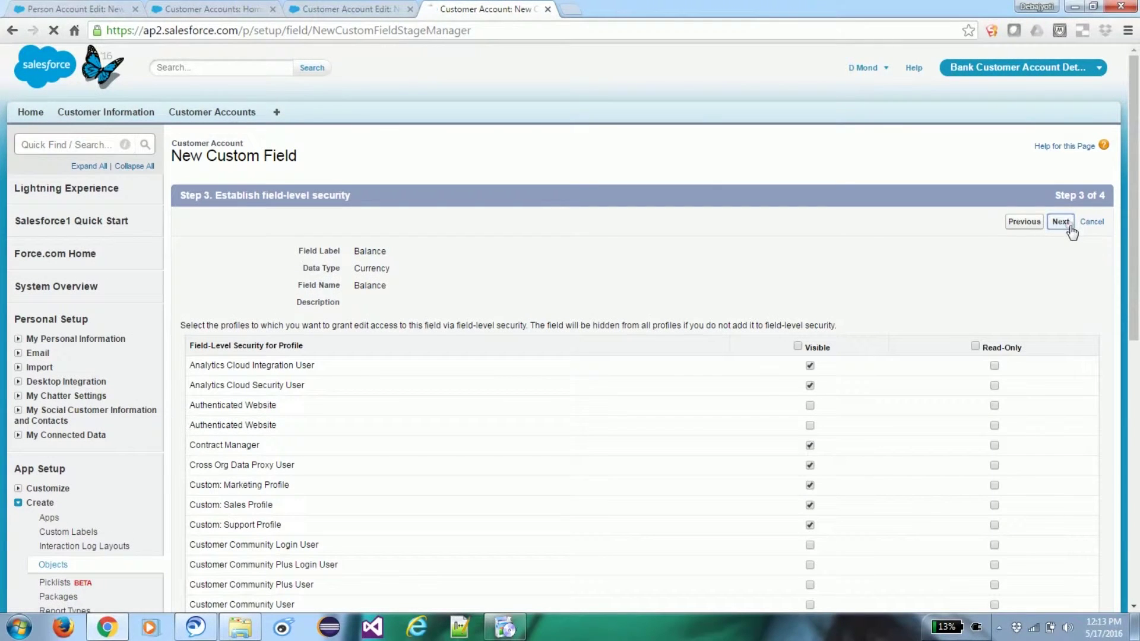
# Step: Save the Balance field to the Customer Account Layout and open a New Customer Account form
pyautogui.click(1060, 222)
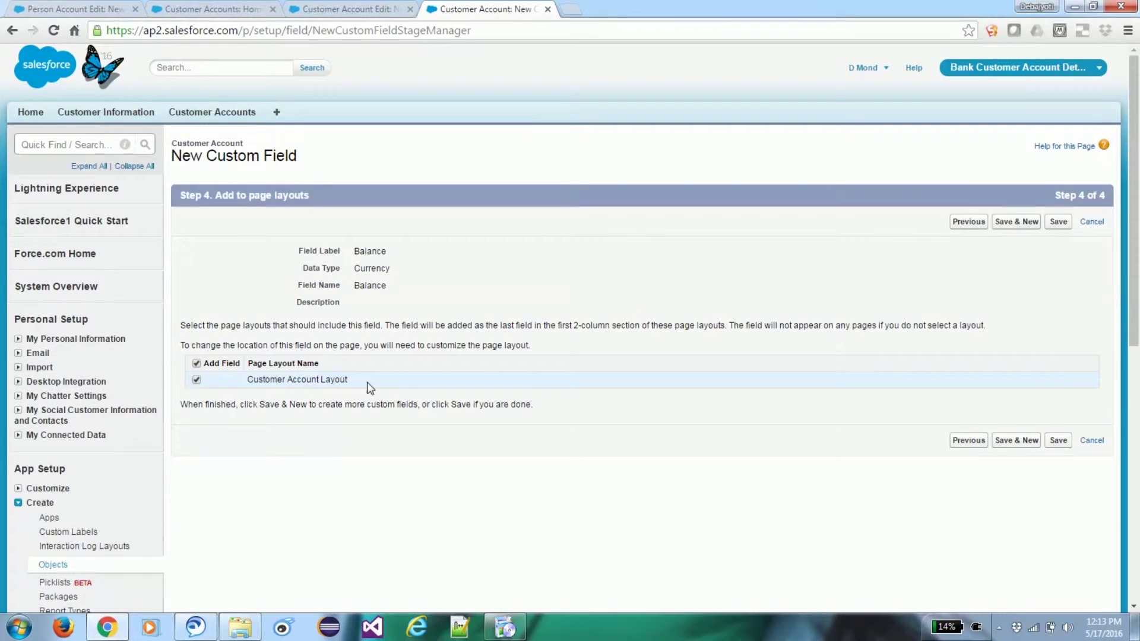
pyautogui.click(1058, 223)
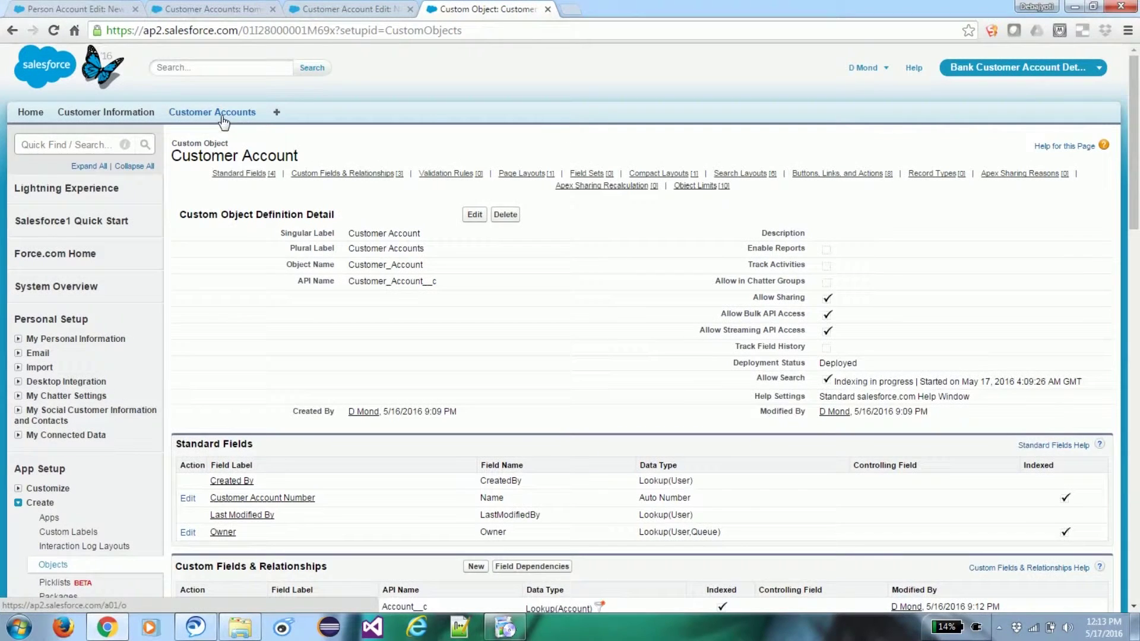
pyautogui.click(222, 116)
pyautogui.click(473, 218)
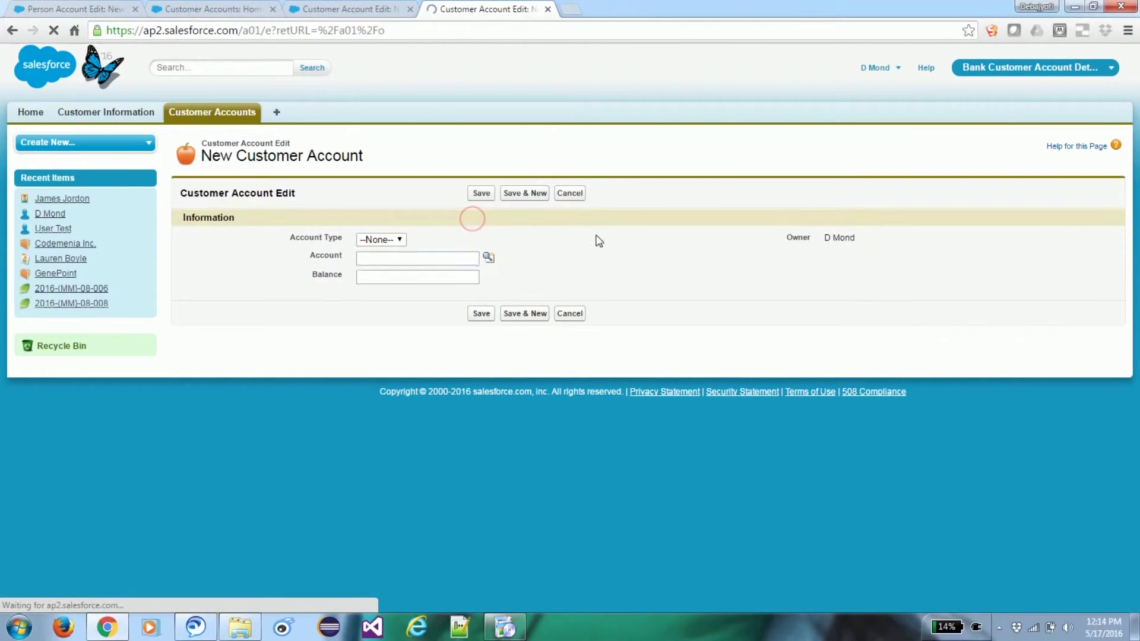
# Step: Review the Account Type, Account and Balance fields on the New Customer Account form
pyautogui.click(382, 239)
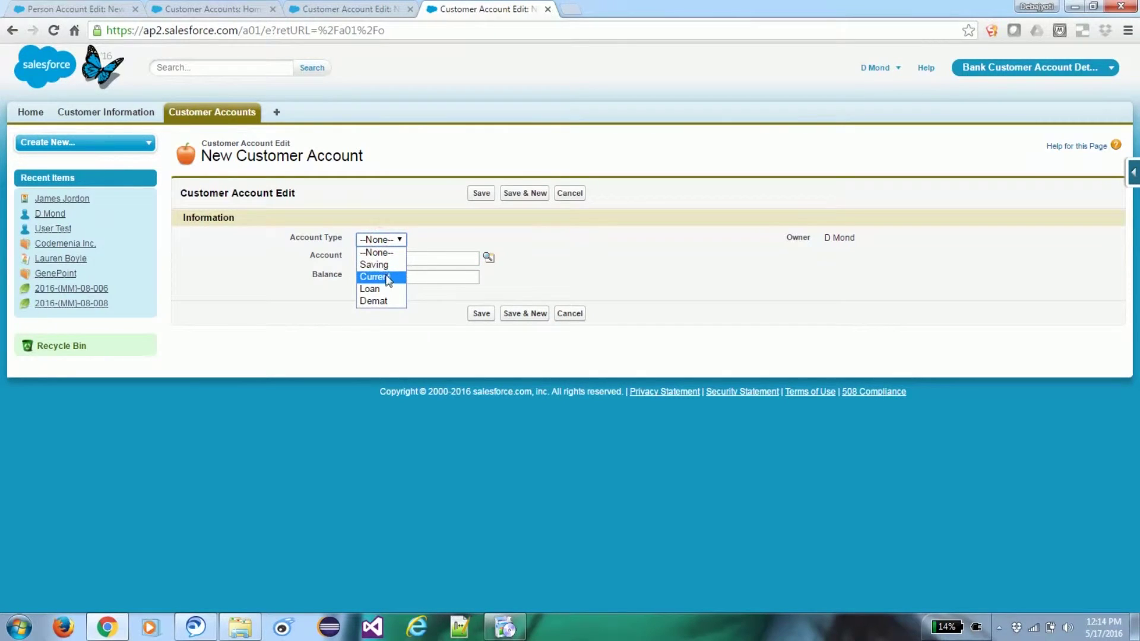
pyautogui.click(381, 354)
pyautogui.click(368, 257)
pyautogui.click(378, 275)
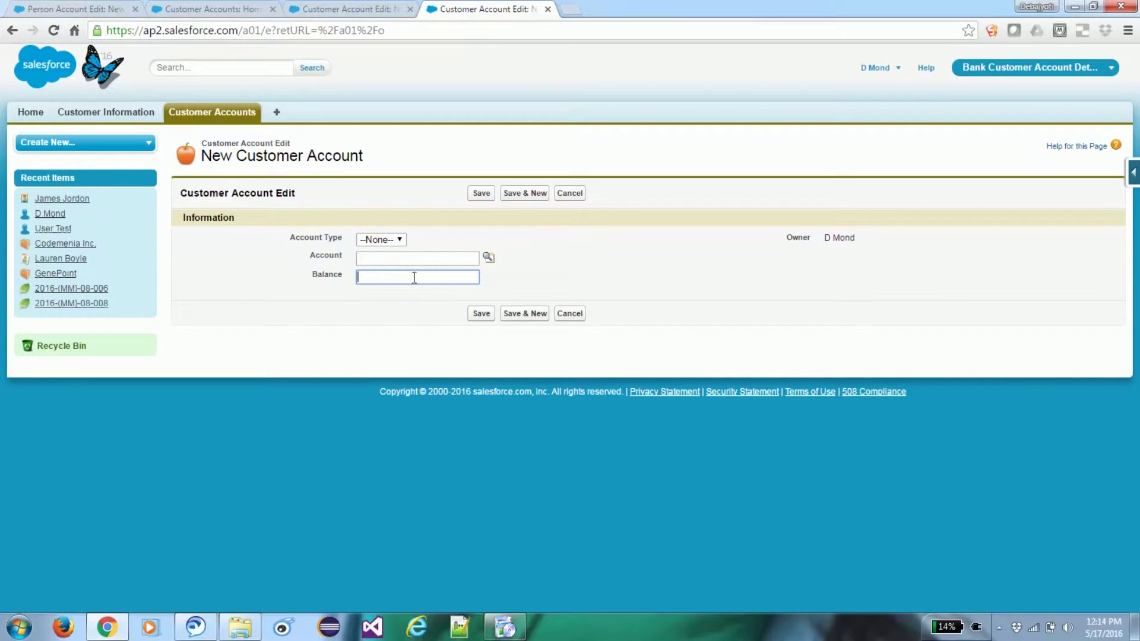
pyautogui.click(396, 243)
pyautogui.click(449, 238)
# Step: Move the Account field above Account Type in the Customer Account page layout and save
pyautogui.click(1133, 172)
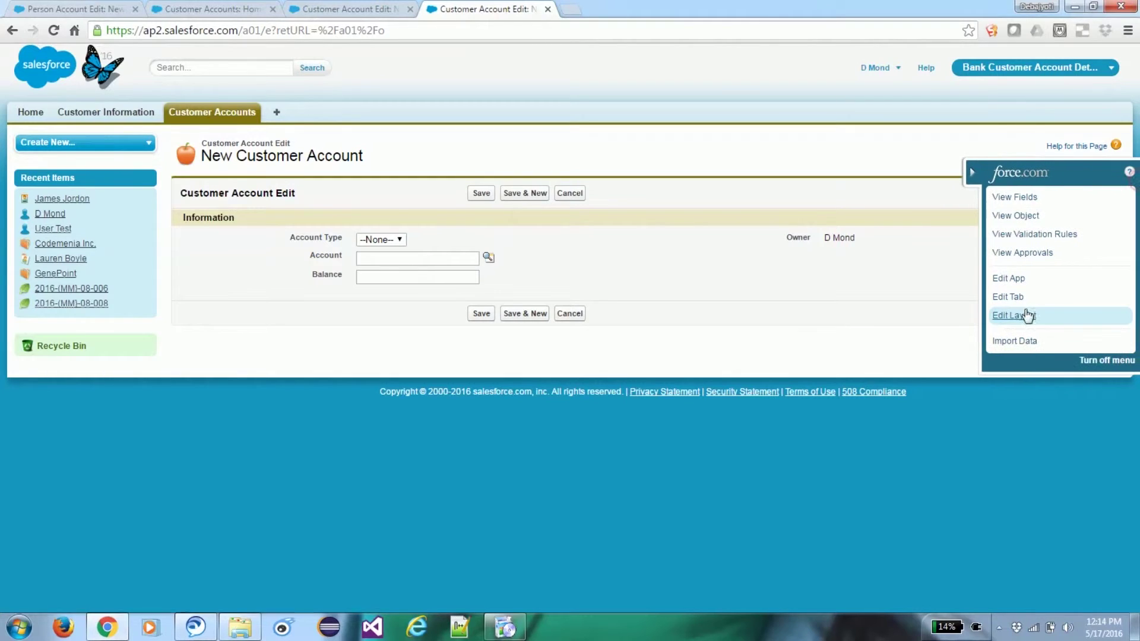
pyautogui.click(1028, 316)
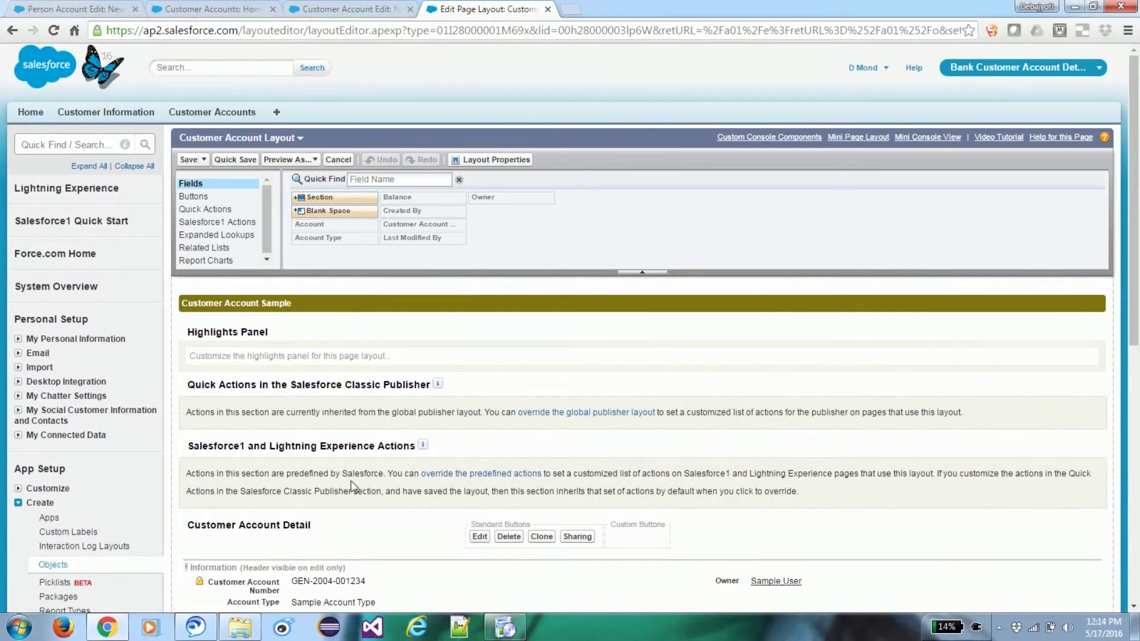
pyautogui.scroll(-3, 347, 444)
pyautogui.moveTo(321, 406); pyautogui.dragTo(333, 386)
pyautogui.click(185, 56)
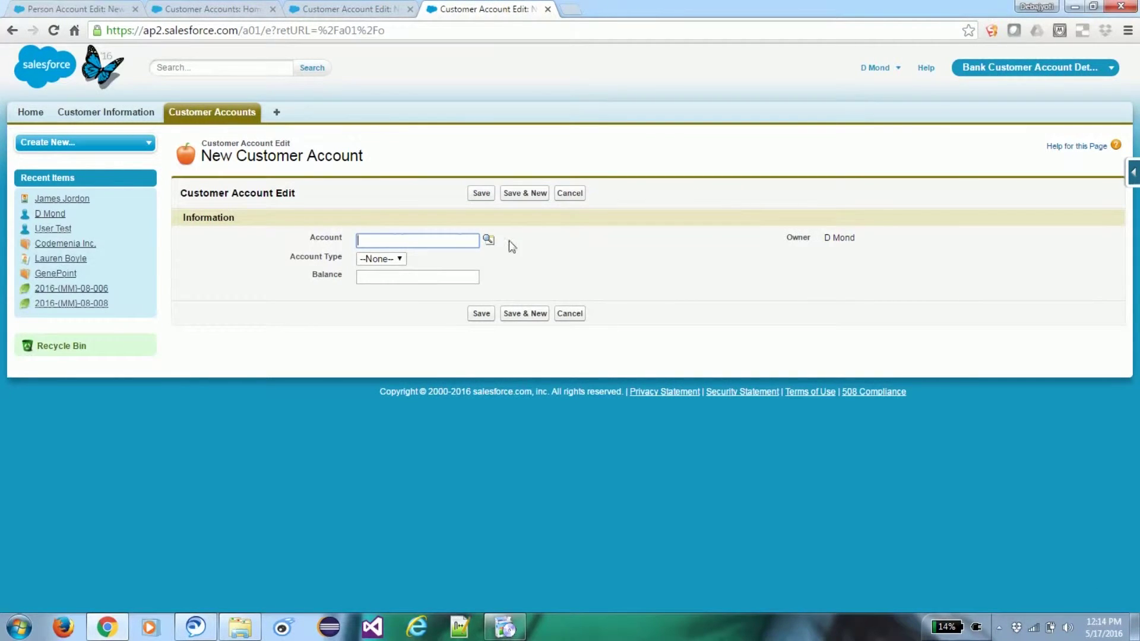
# Step: Save a Saving Customer Account with 0 balance for the customer chosen from the Account lookup
pyautogui.click(488, 239)
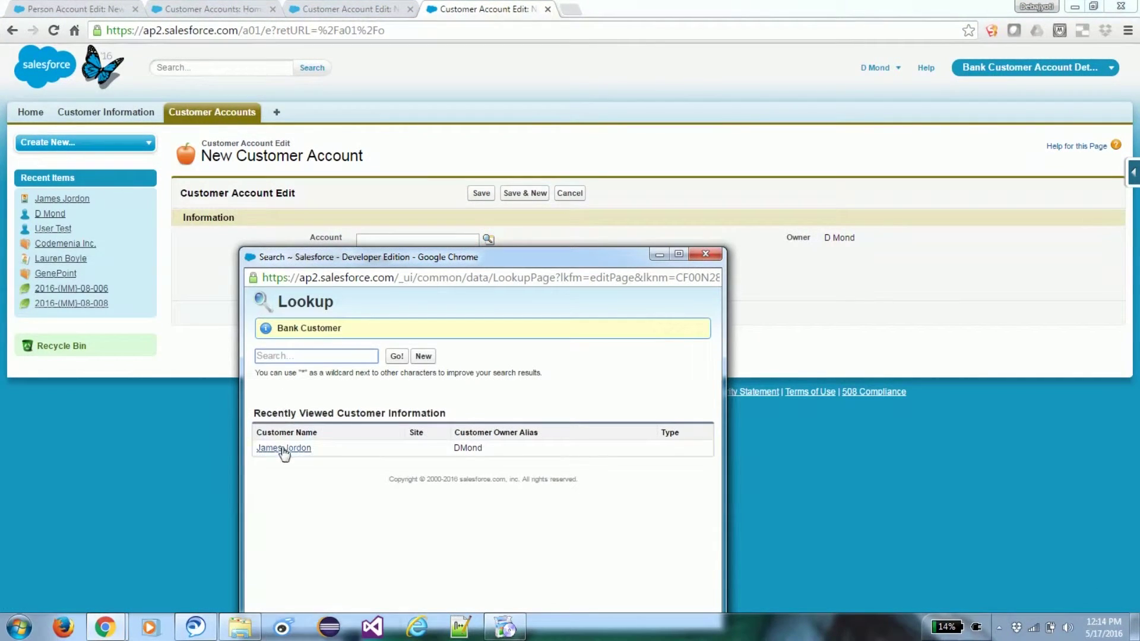
pyautogui.click(284, 448)
pyautogui.click(380, 259)
pyautogui.click(390, 282)
pyautogui.click(417, 279)
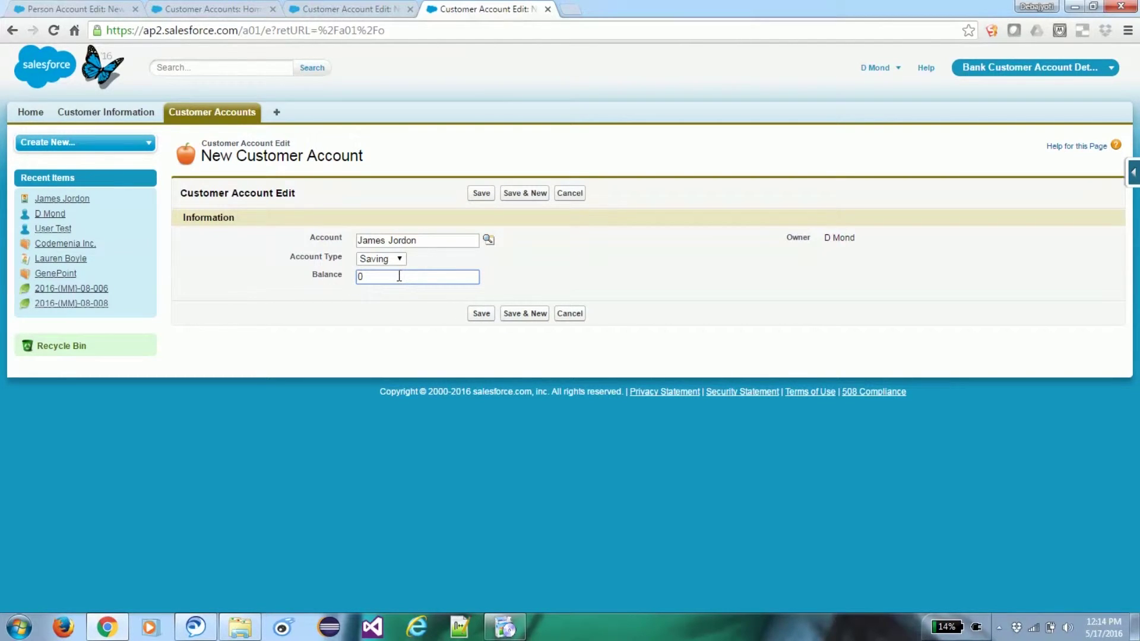
pyautogui.click(481, 193)
# Step: Clone it as a Current account, save it, and view the customer's person account
pyautogui.click(543, 218)
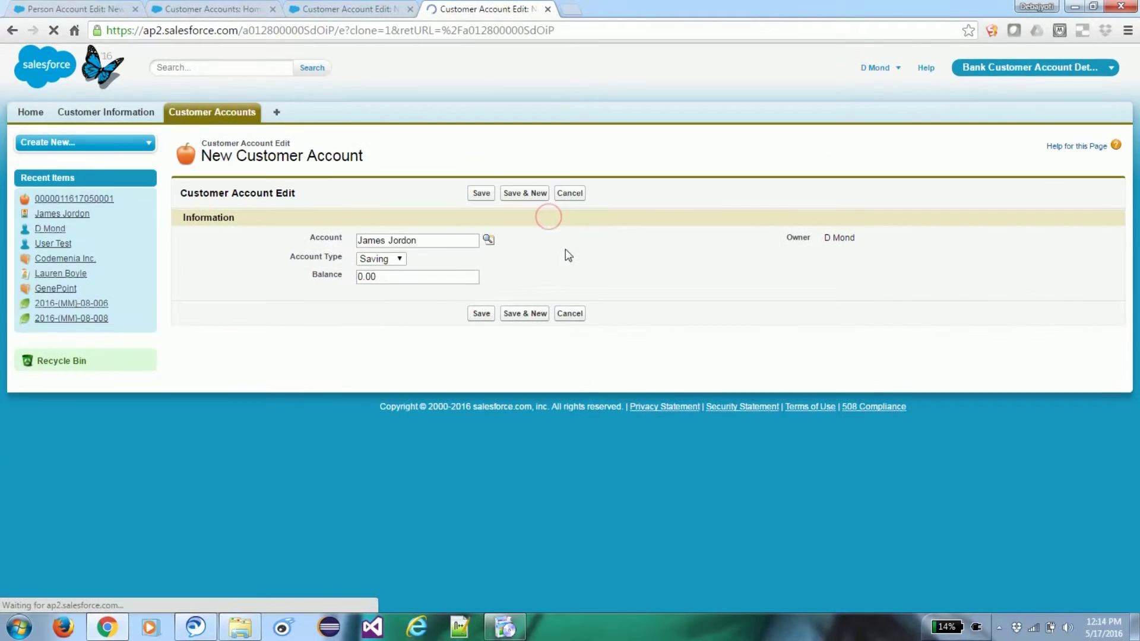
pyautogui.click(383, 259)
pyautogui.click(373, 297)
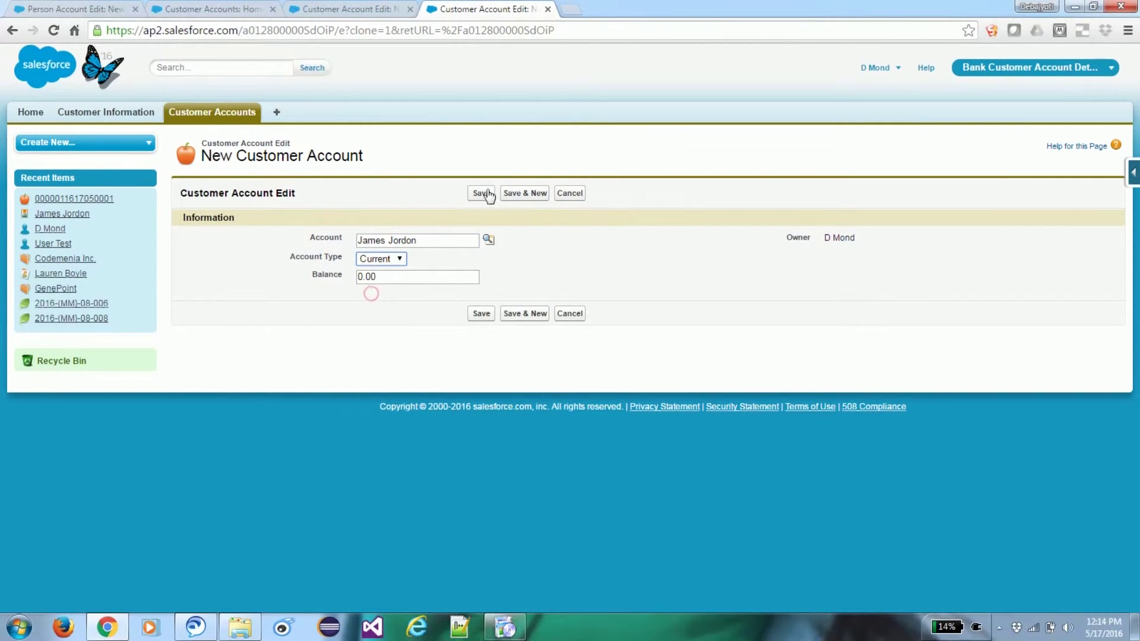
pyautogui.click(481, 193)
pyautogui.click(403, 252)
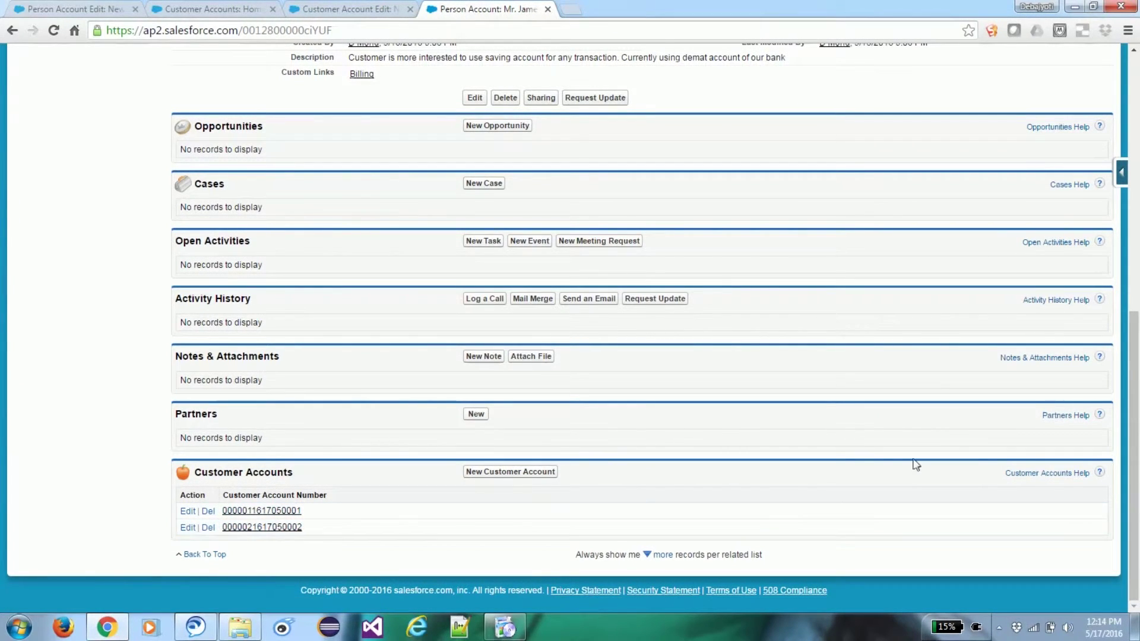
# Step: In the person account layout, add Balance then Account Type as Customer Accounts related list columns
pyautogui.click(1122, 173)
pyautogui.click(1002, 297)
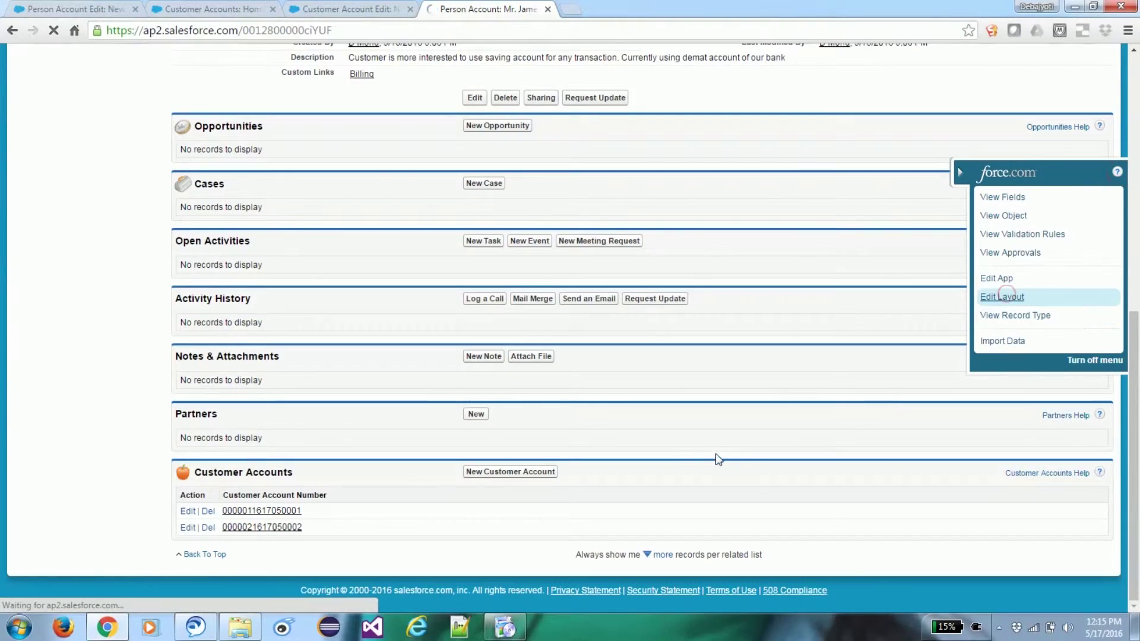
pyautogui.scroll(-20, 637, 424)
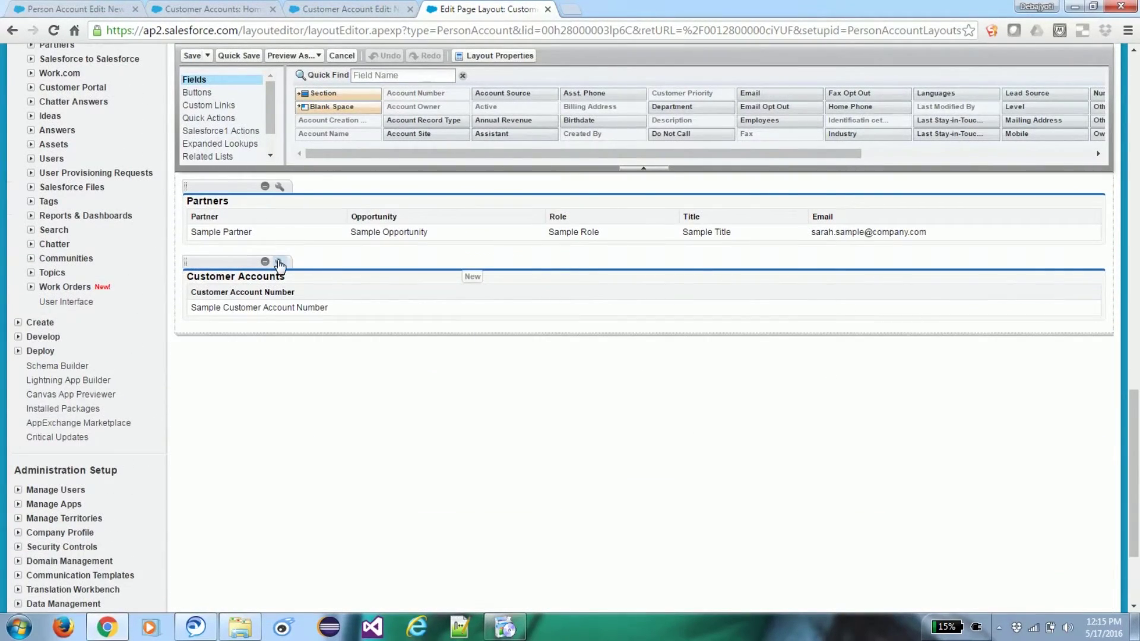
pyautogui.click(279, 261)
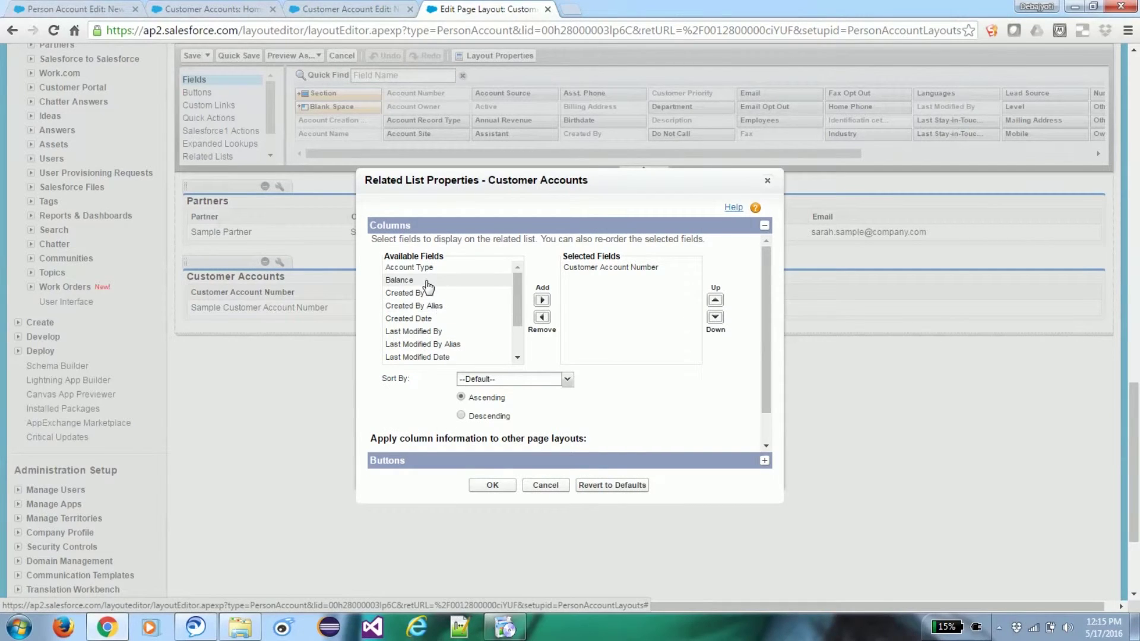
pyautogui.click(416, 267)
pyautogui.click(542, 299)
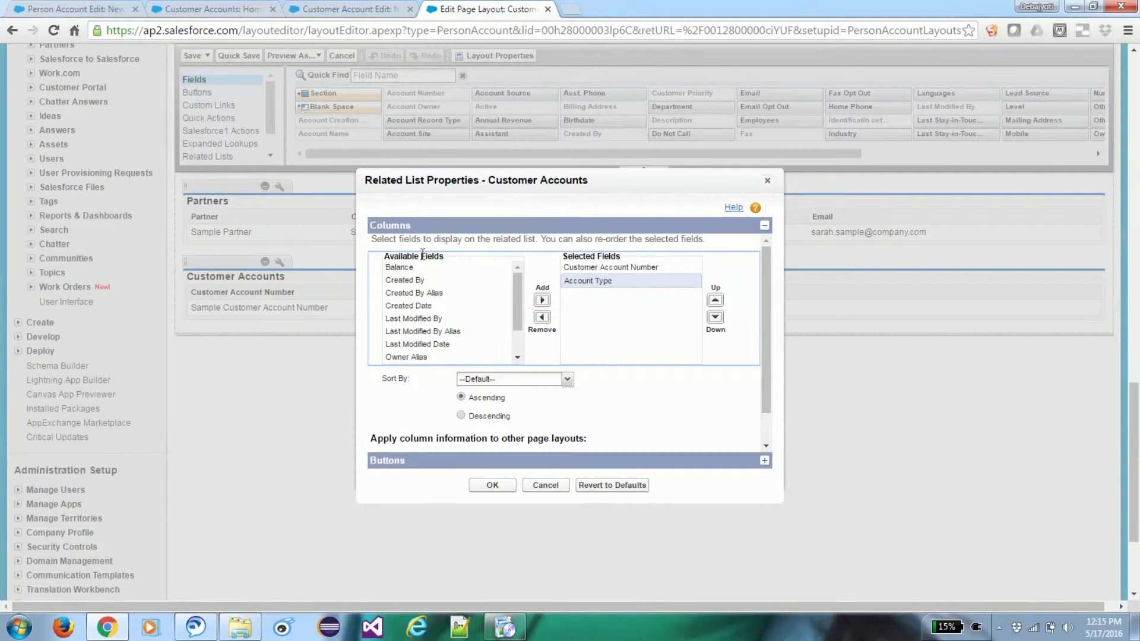
pyautogui.click(399, 268)
pyautogui.click(542, 299)
pyautogui.click(715, 301)
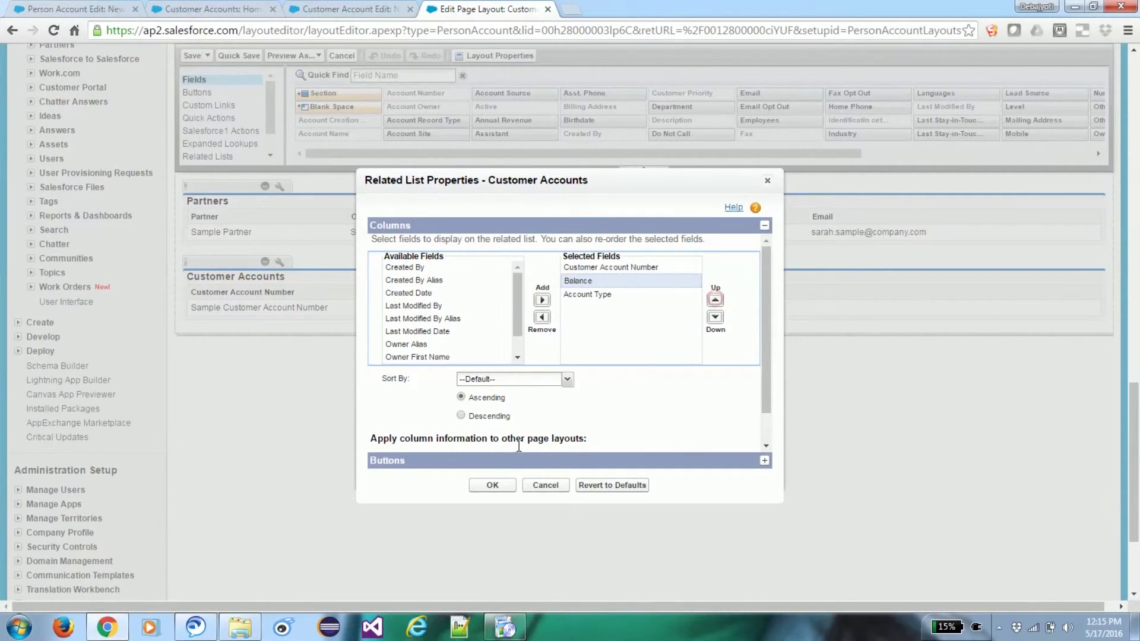
pyautogui.click(492, 485)
# Step: Save the person account page layout and check the related list's new columns
pyautogui.click(192, 55)
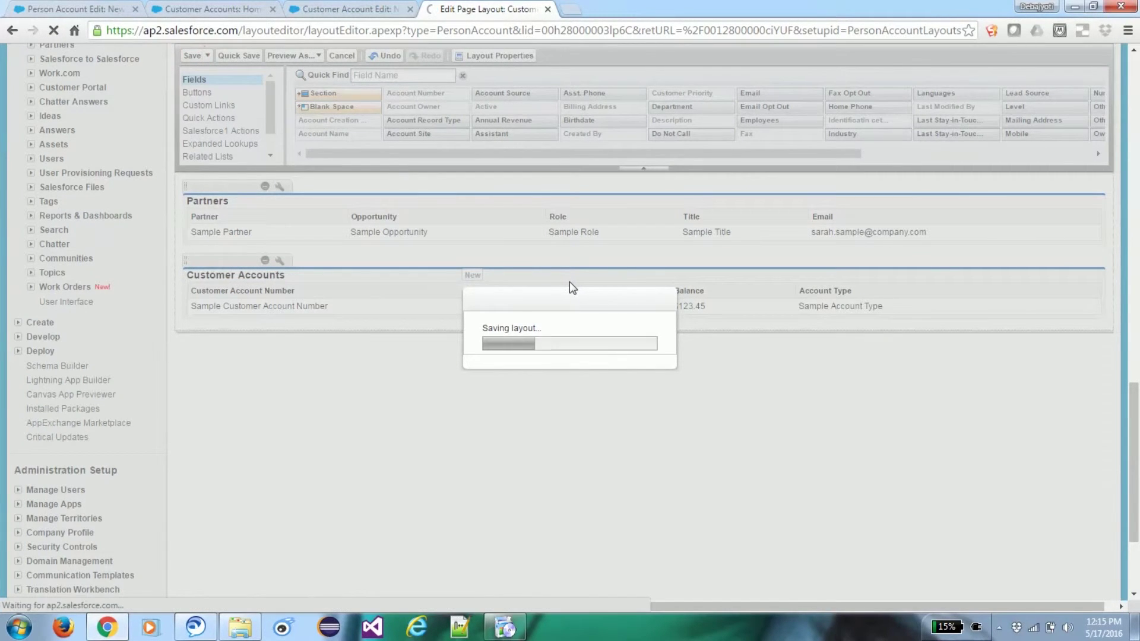
pyautogui.scroll(-7, 567, 416)
pyautogui.scroll(-2, 567, 416)
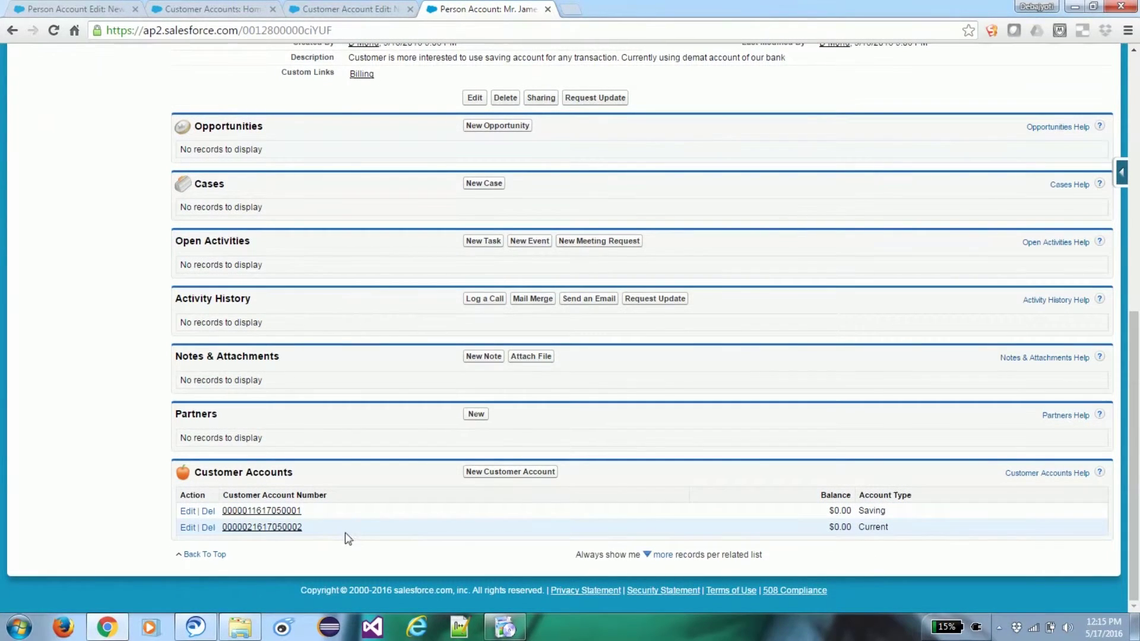
# Step: View the first customer account record, then return to the Customer Accounts home via Customer Information
pyautogui.click(262, 511)
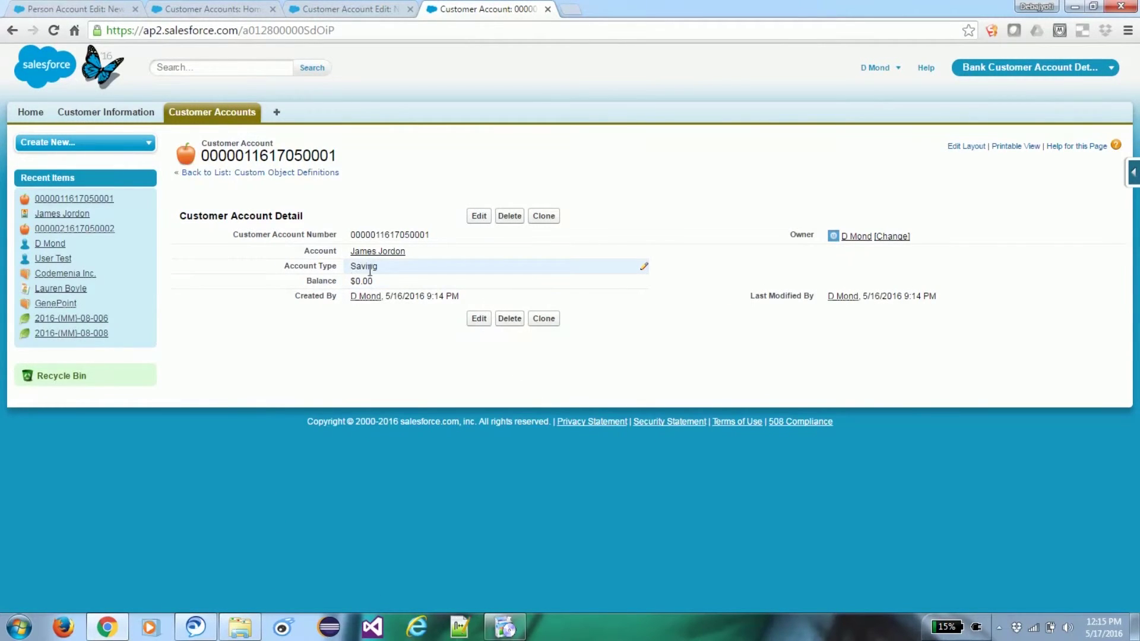
pyautogui.click(105, 111)
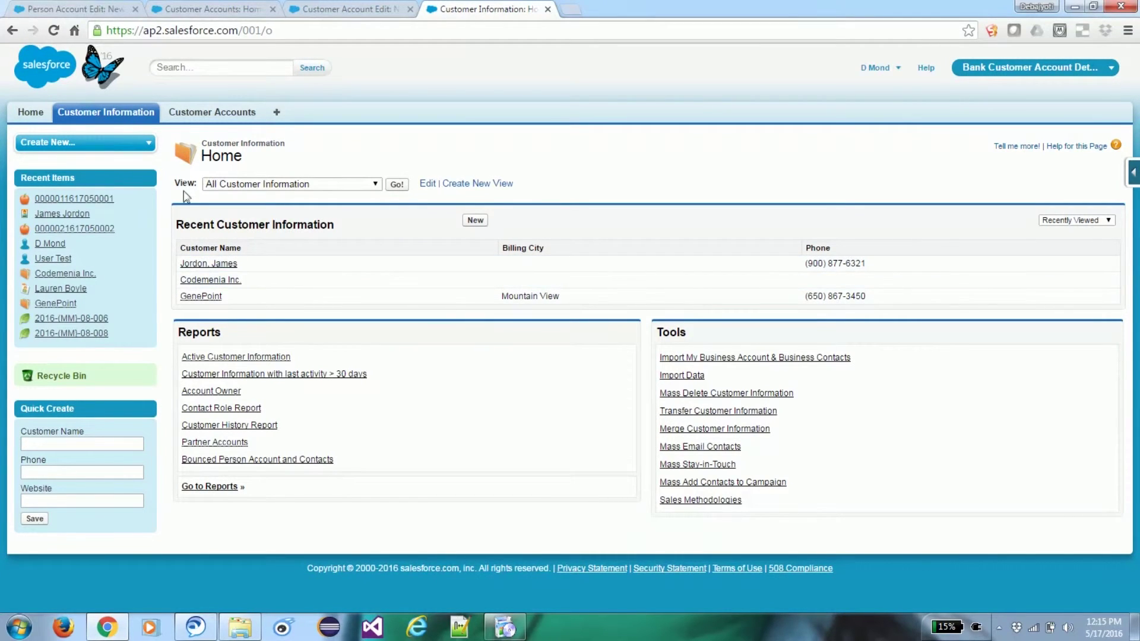
pyautogui.click(217, 116)
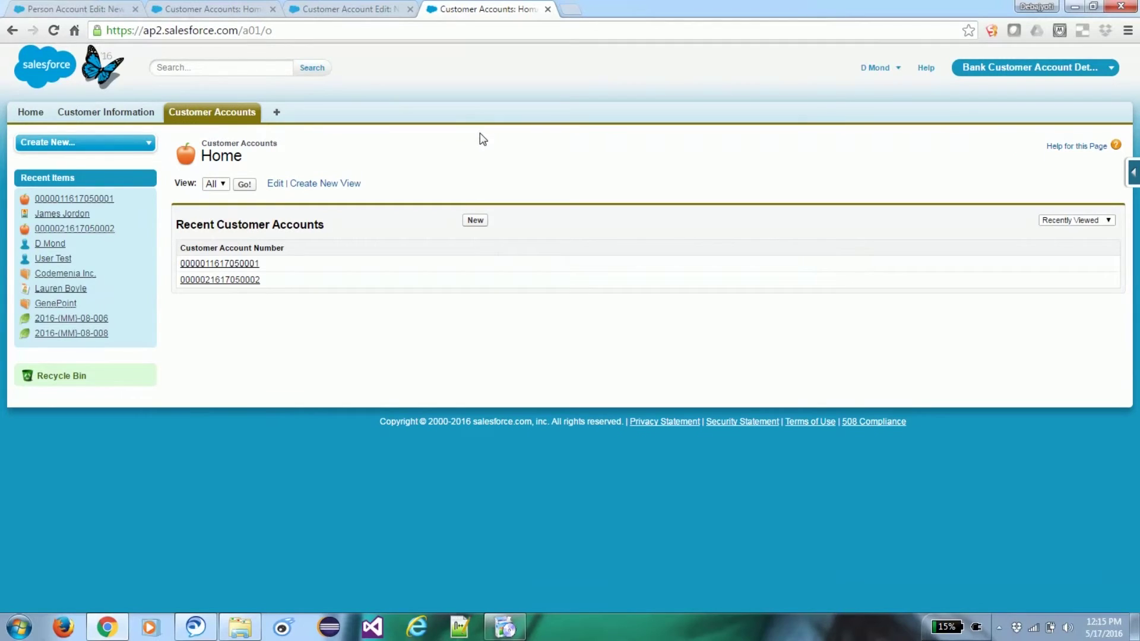